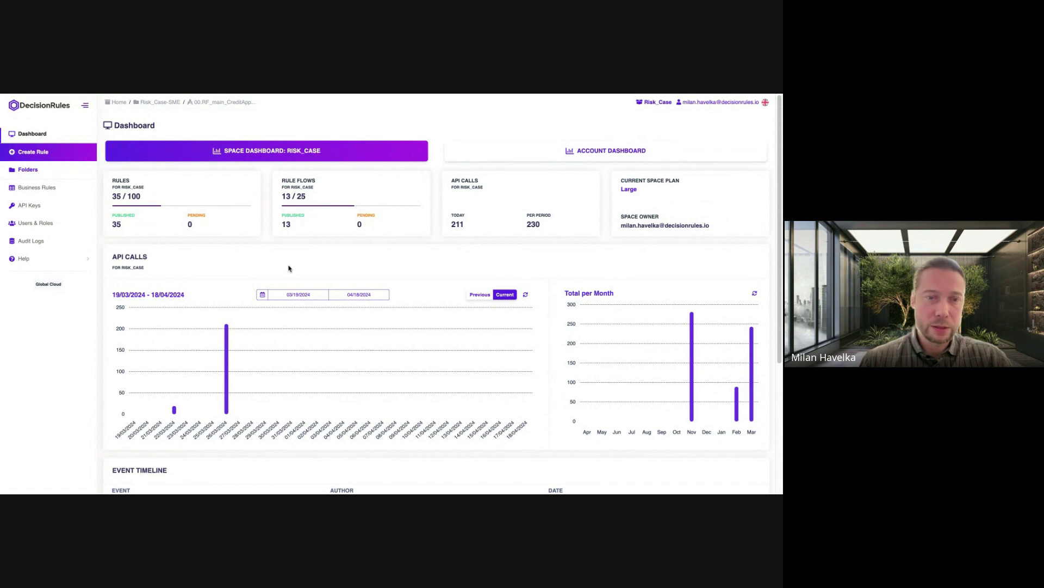
Review the Risk_Case space dashboard's API call charts and event timeline.
scroll(316, 332, down, 4)
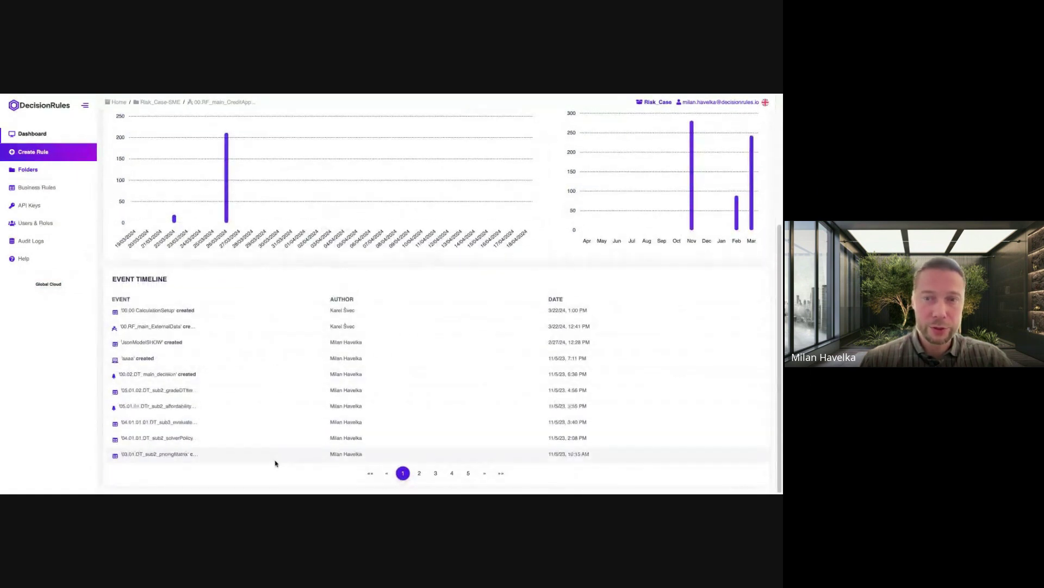
scroll(313, 380, up, 1)
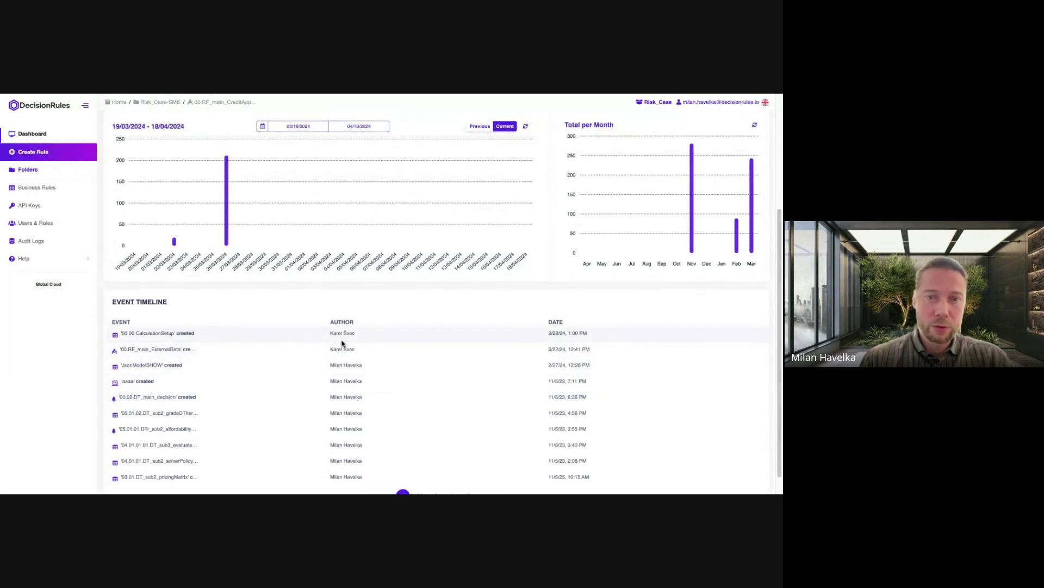
scroll(341, 348, up, 2)
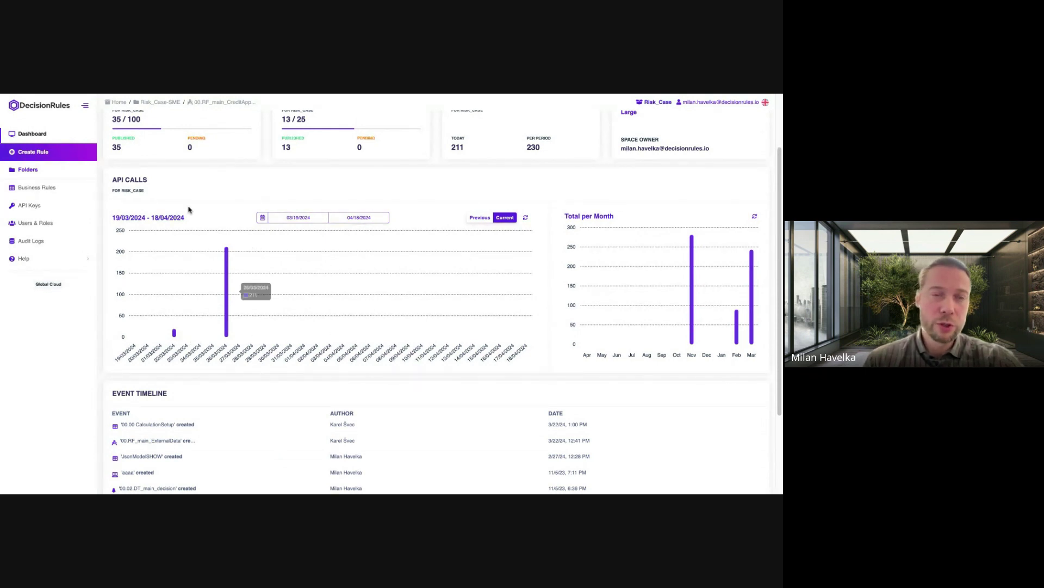
scroll(196, 220, up, 3)
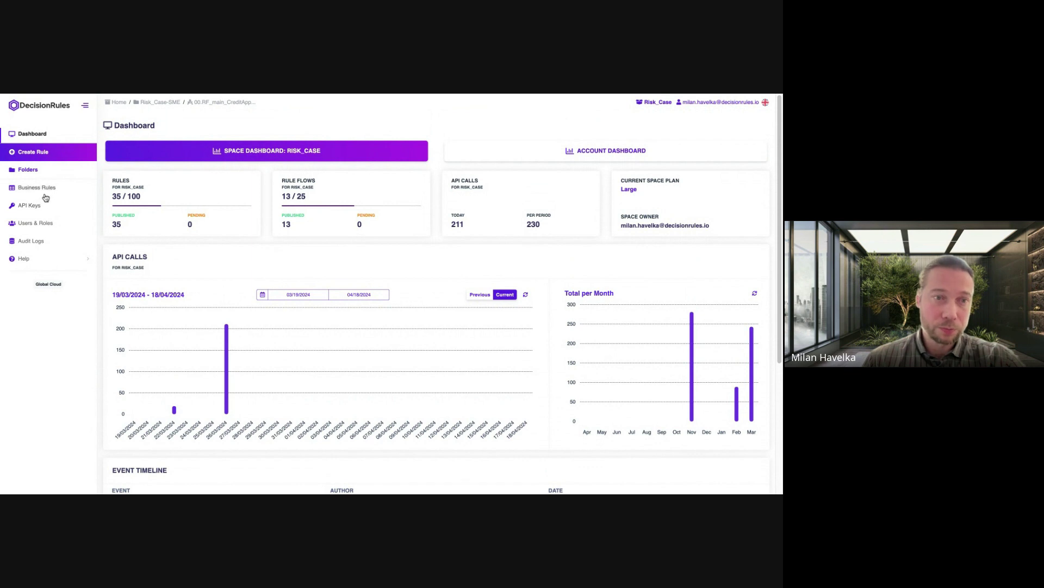
Show the folder tree and collapse the 01EligibilityFilter, 02Scoring, 03Pricing, 04PolicyRules and 05Affordability subfolders of Risk_Case-SME.
click(27, 170)
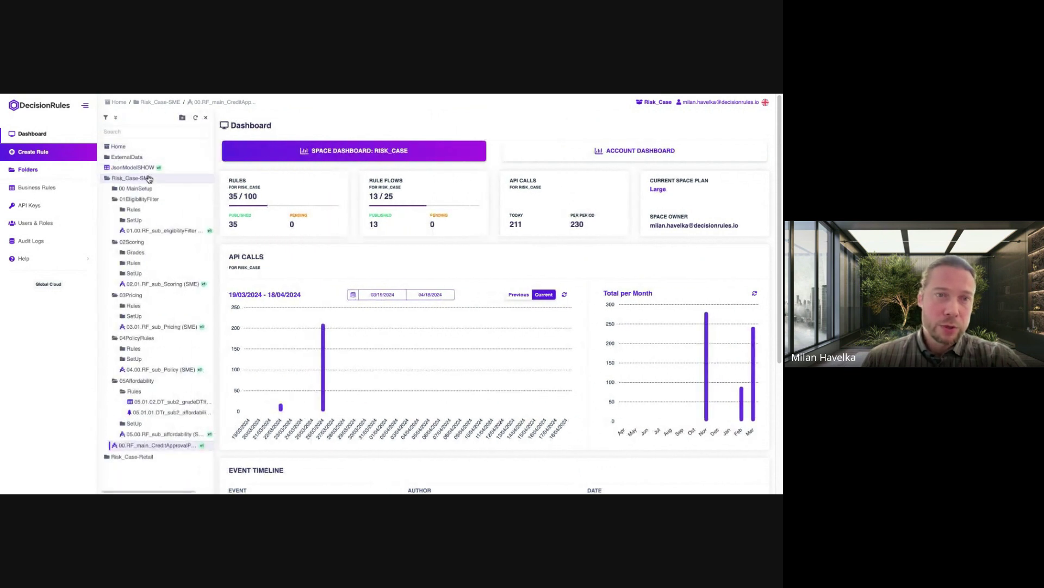
click(107, 180)
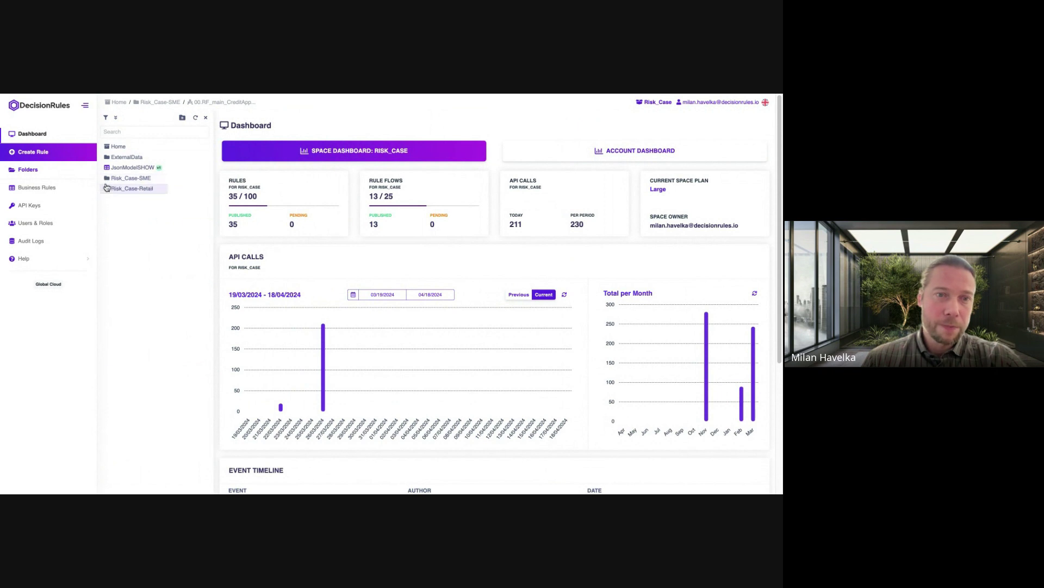
click(107, 184)
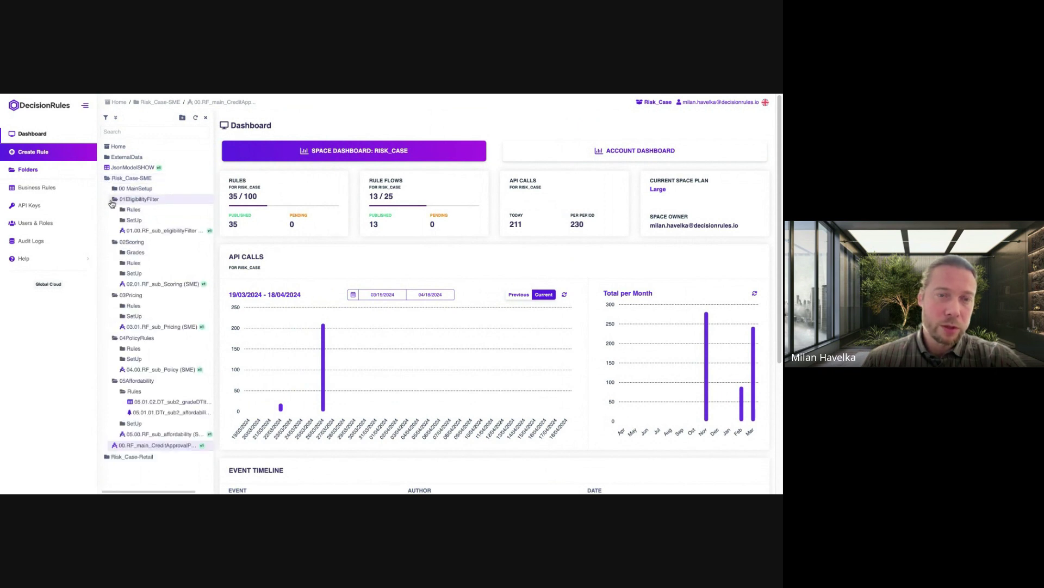
click(113, 201)
click(114, 210)
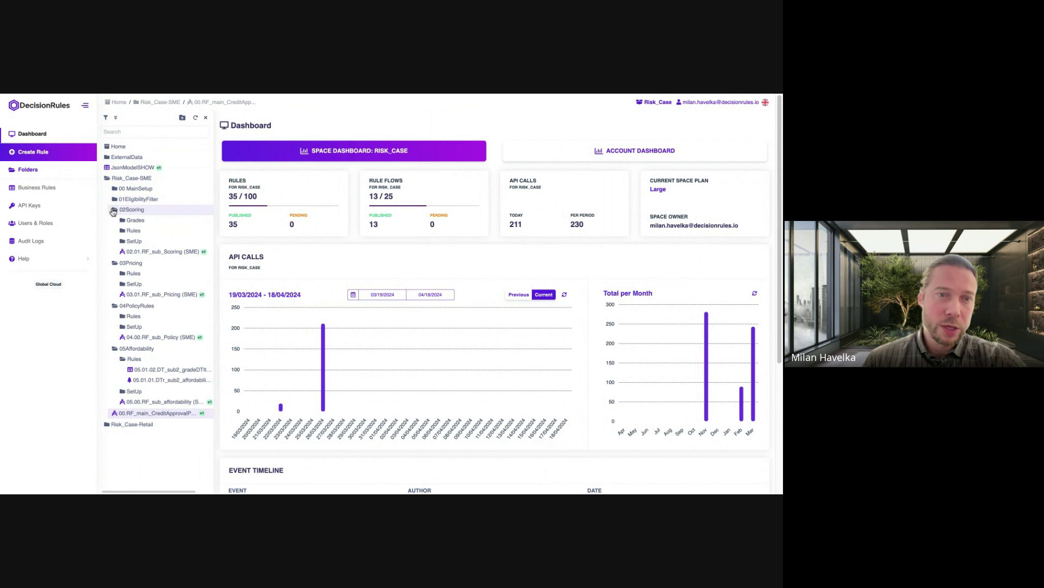
click(115, 210)
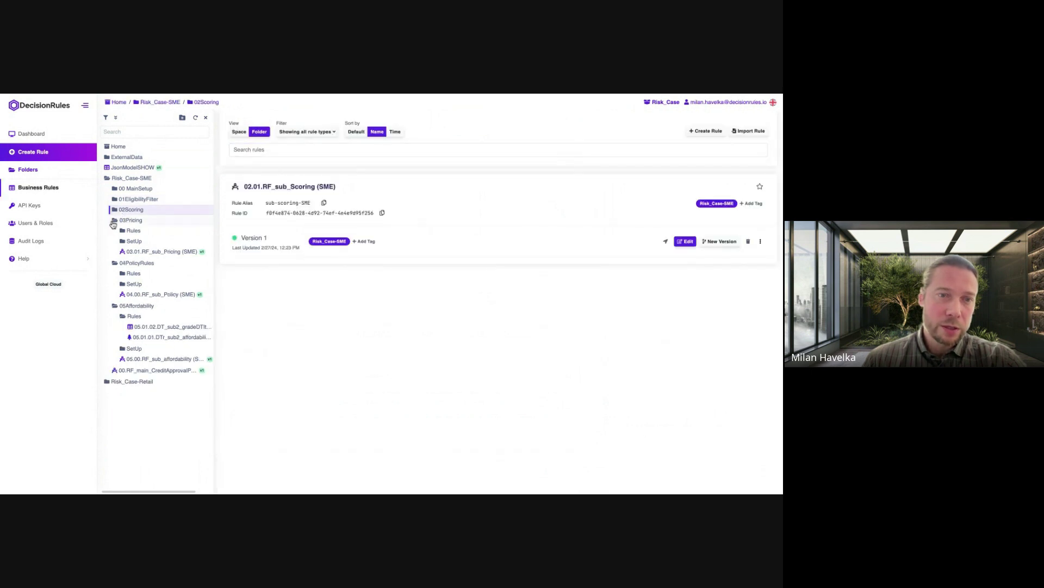
click(115, 221)
click(115, 231)
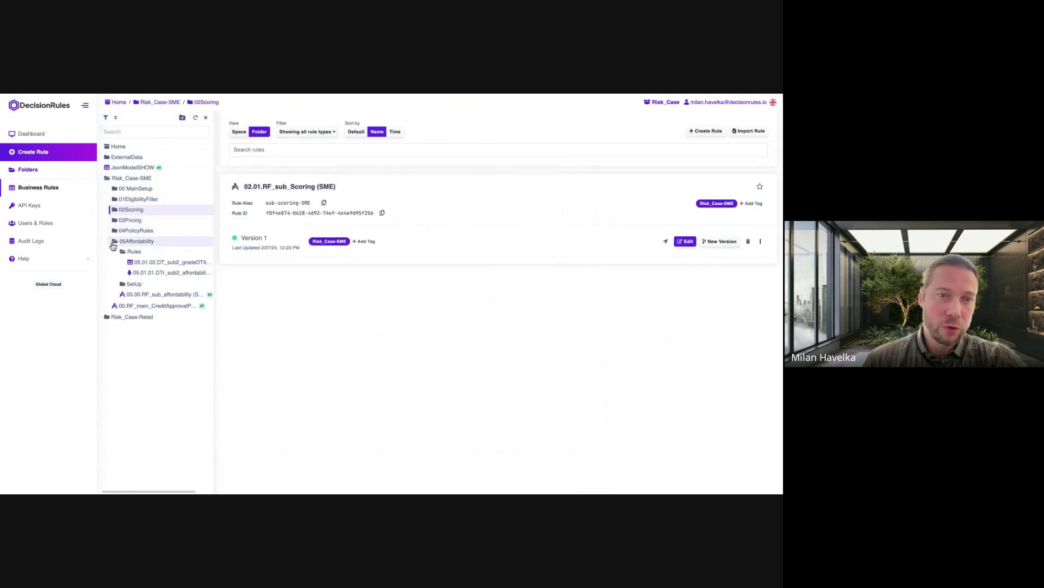
click(117, 242)
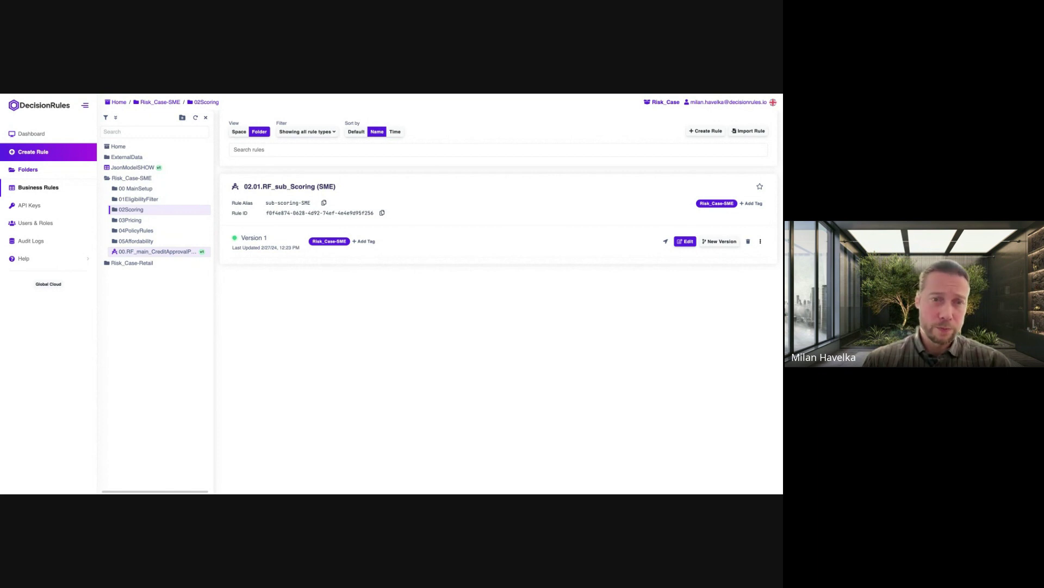
Open the 00.RF_main_CreditApprovalProcess (SME) rule flow and examine its chain of rules from Input to Output.
click(153, 251)
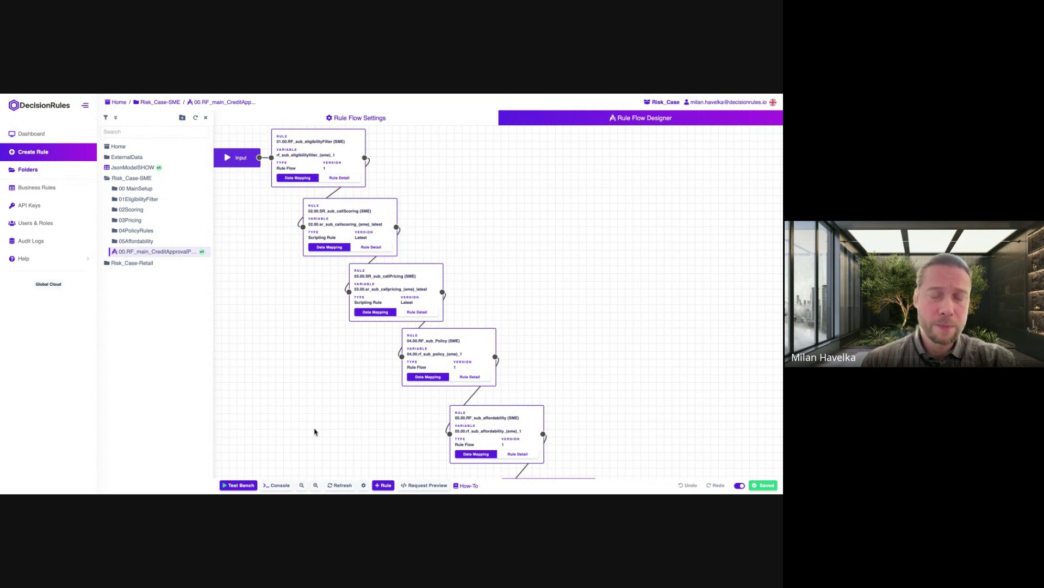
drag(314, 431, 335, 445)
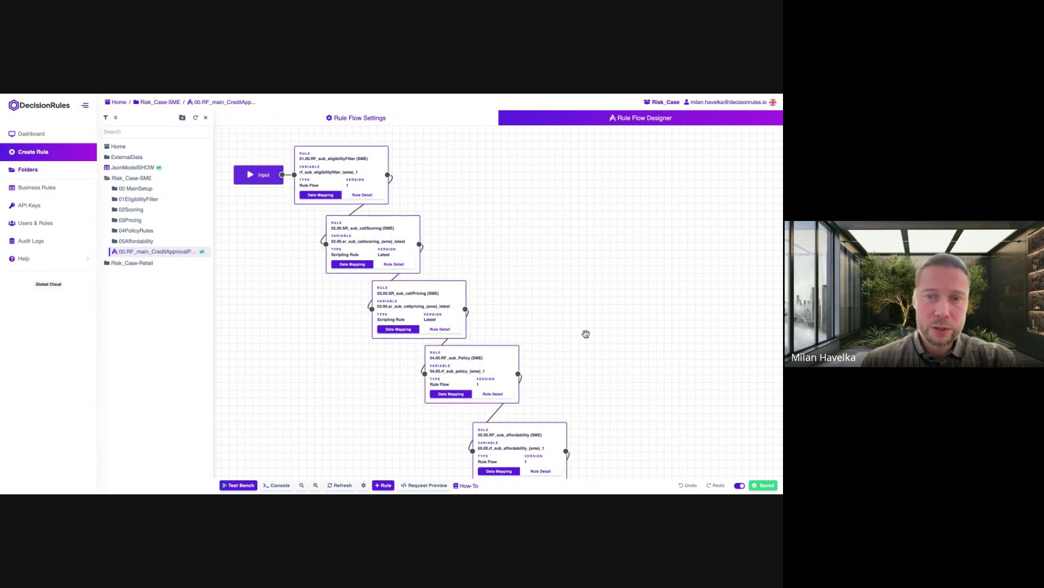
drag(585, 331, 573, 291)
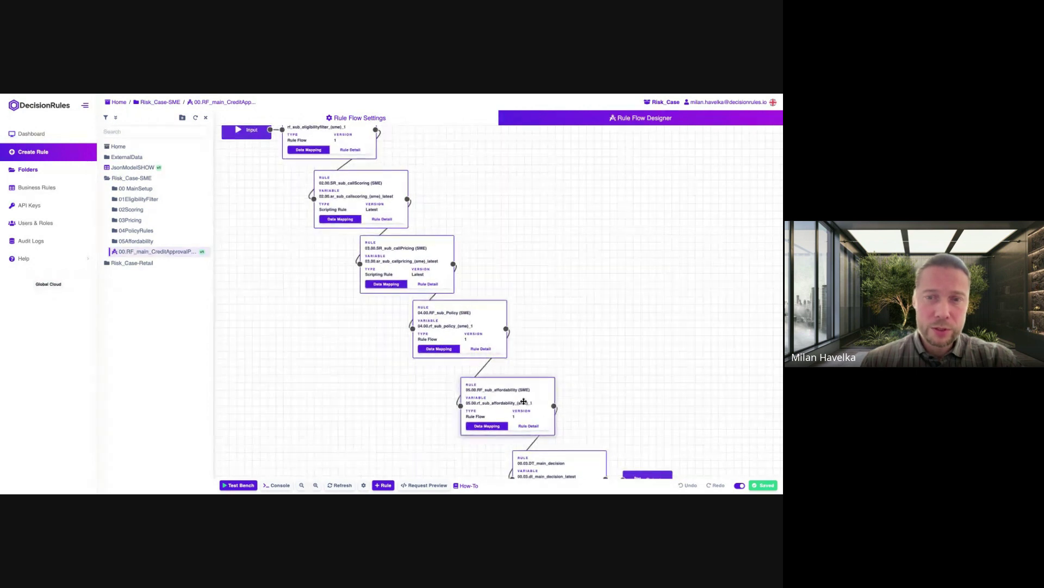
drag(644, 402, 643, 351)
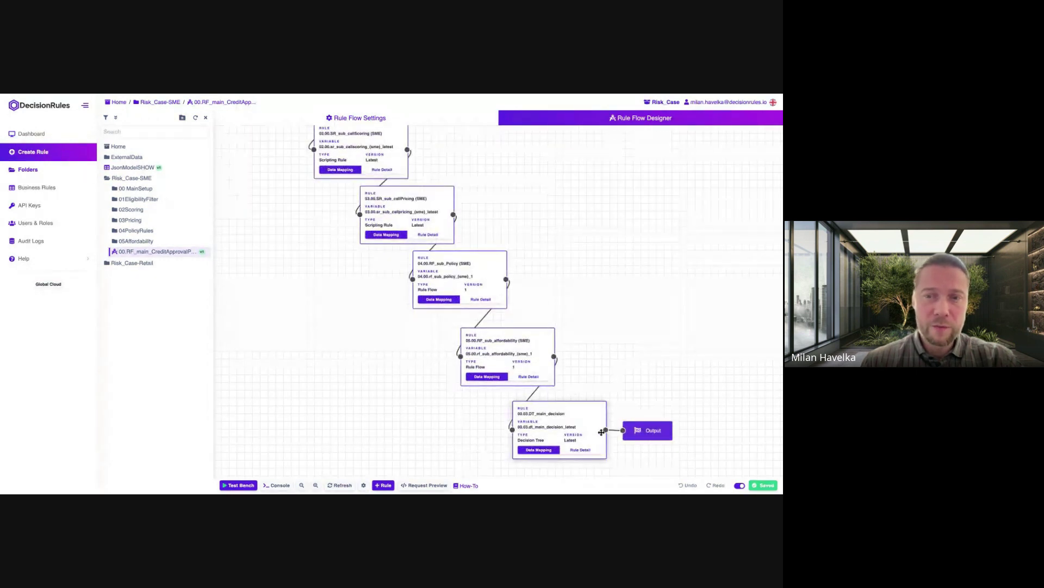
drag(623, 277, 664, 382)
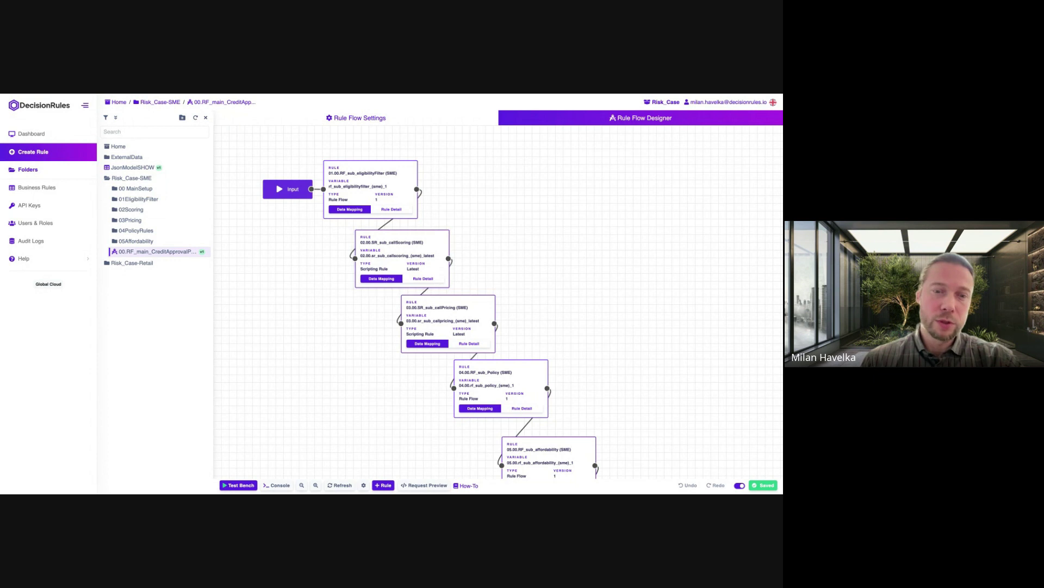
Open the Test Bench for the rule flow and enlarge it to view the formData section of the input JSON.
click(238, 486)
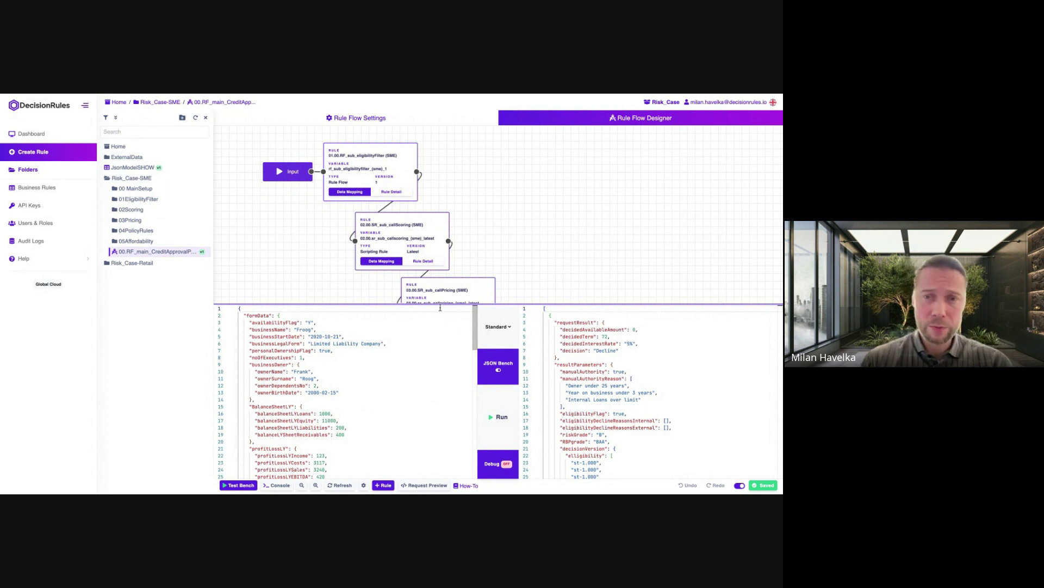
drag(434, 303, 432, 239)
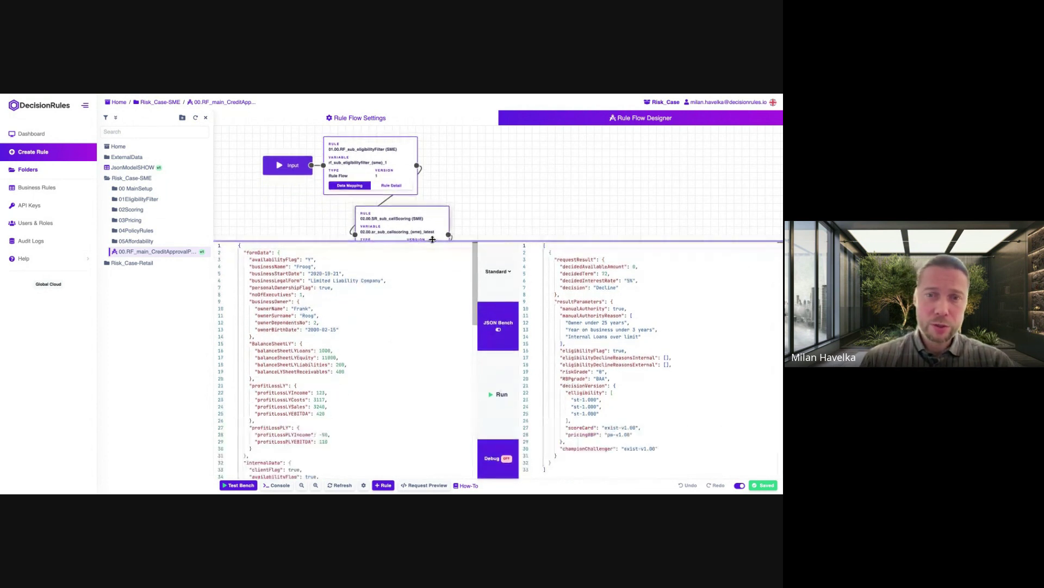
click(278, 253)
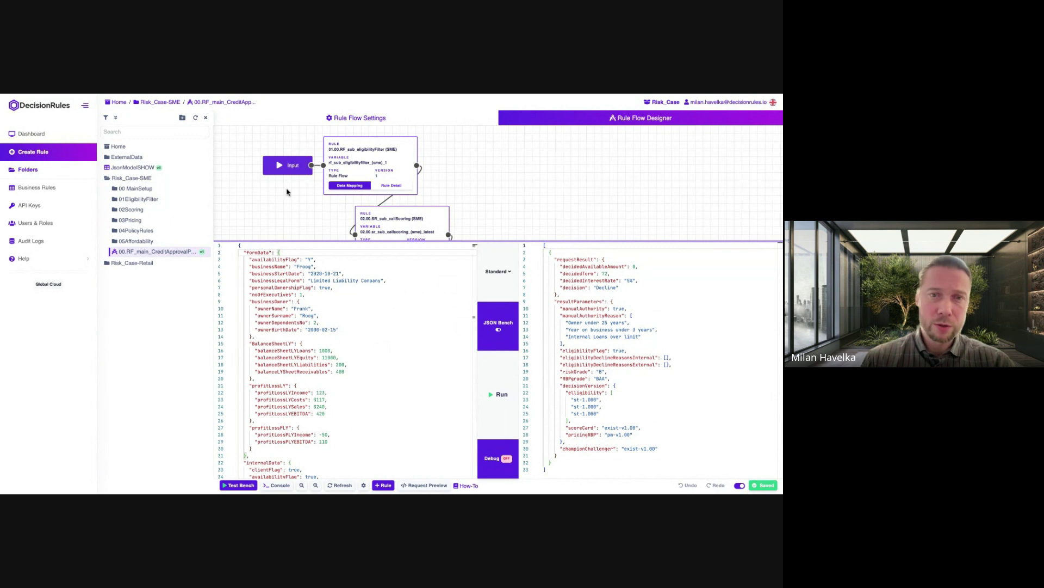
Close the Test Bench and expand requestResult in the output JSON model of the rule flow settings.
click(347, 123)
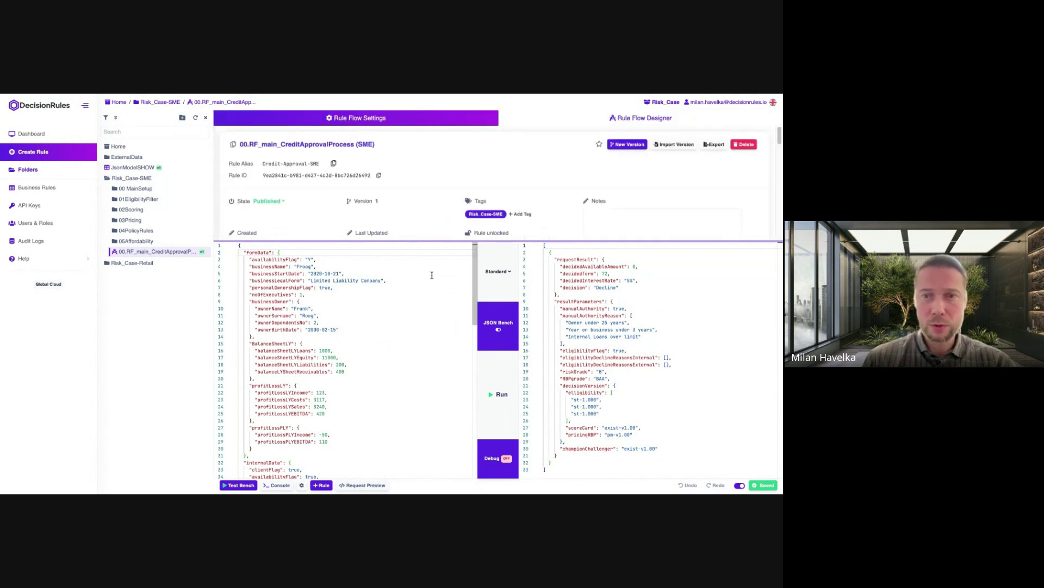
click(233, 486)
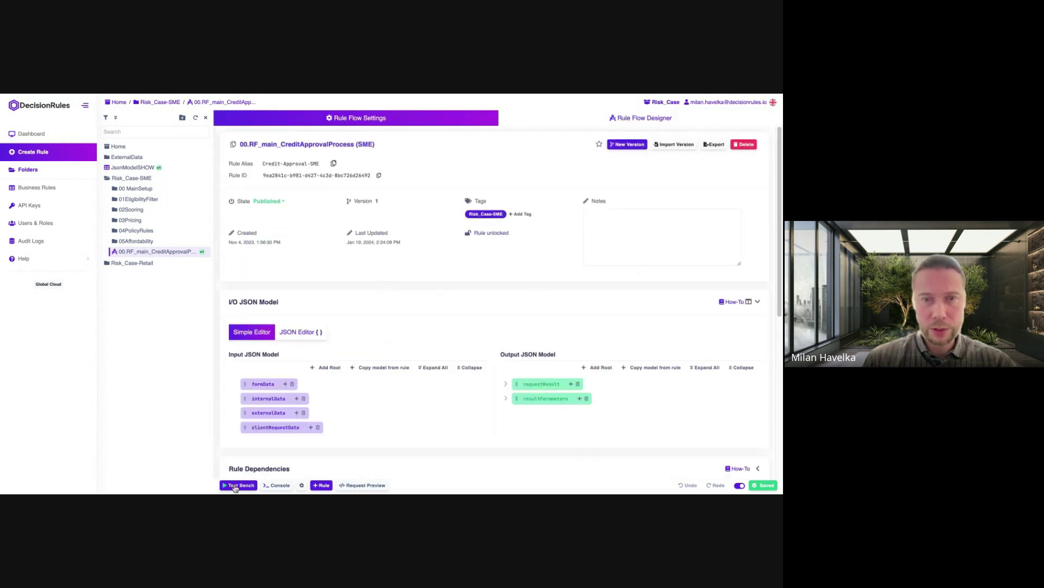
scroll(329, 405, down, 2)
scroll(328, 406, down, 1)
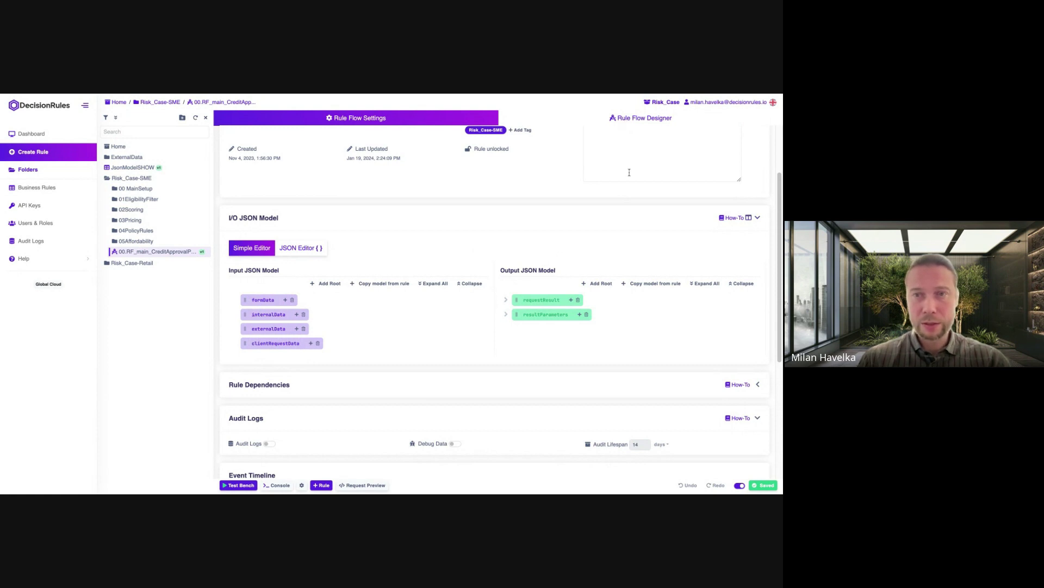
click(506, 302)
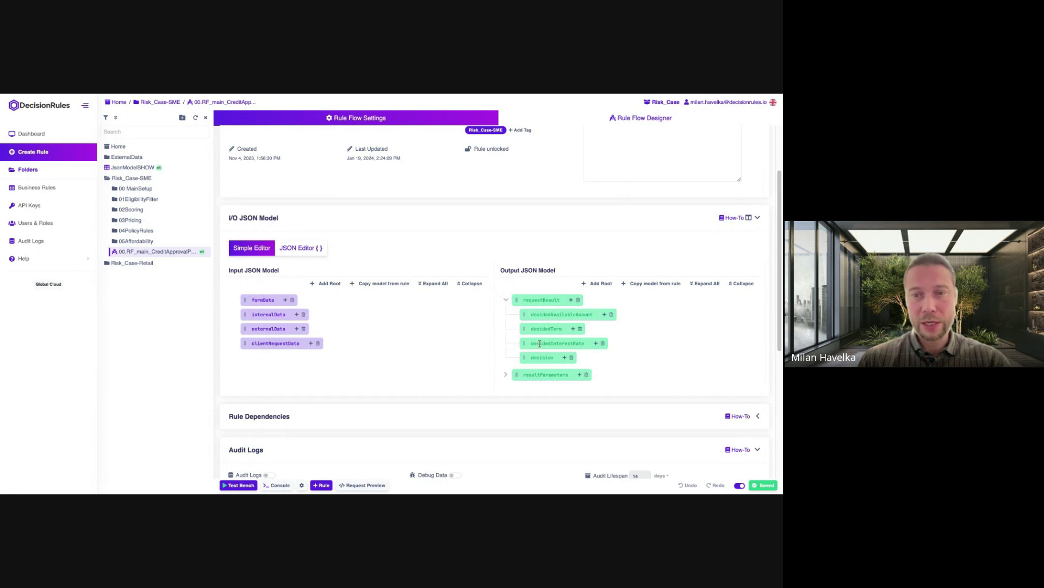
Return to the rule flow designer and run the flow in the Test Bench with the existing input JSON.
click(624, 119)
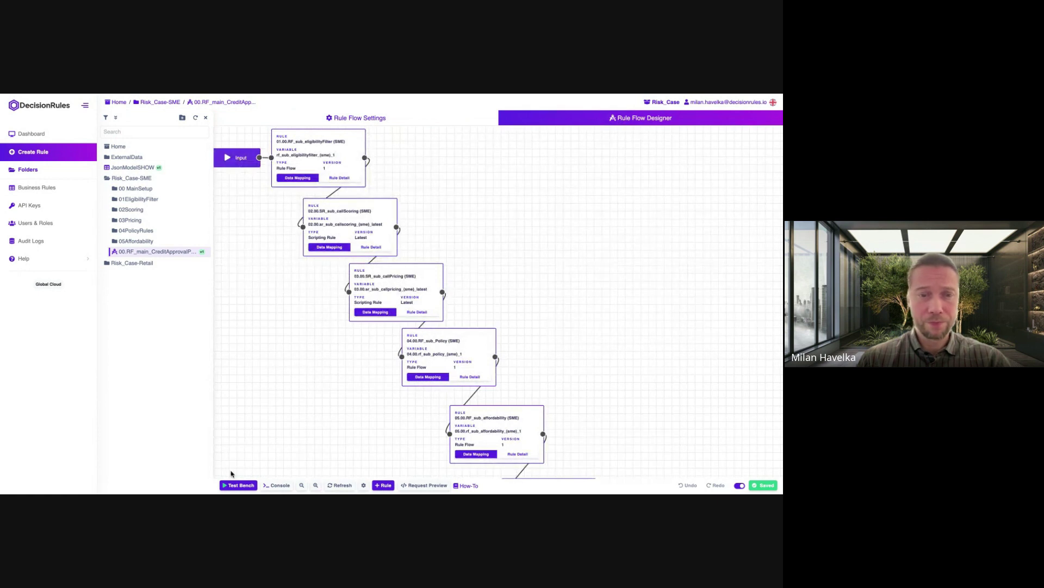
click(238, 486)
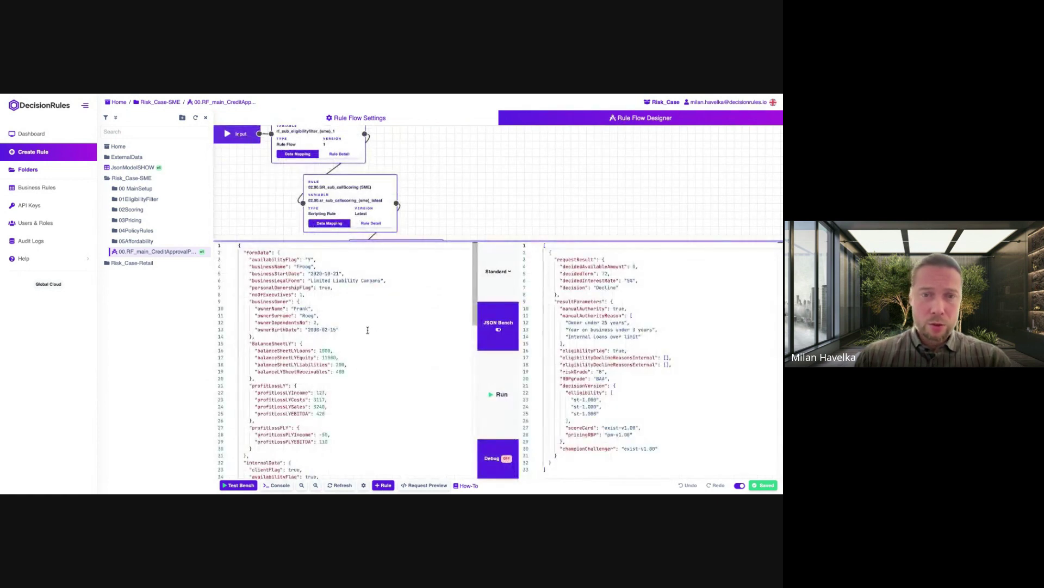
click(499, 391)
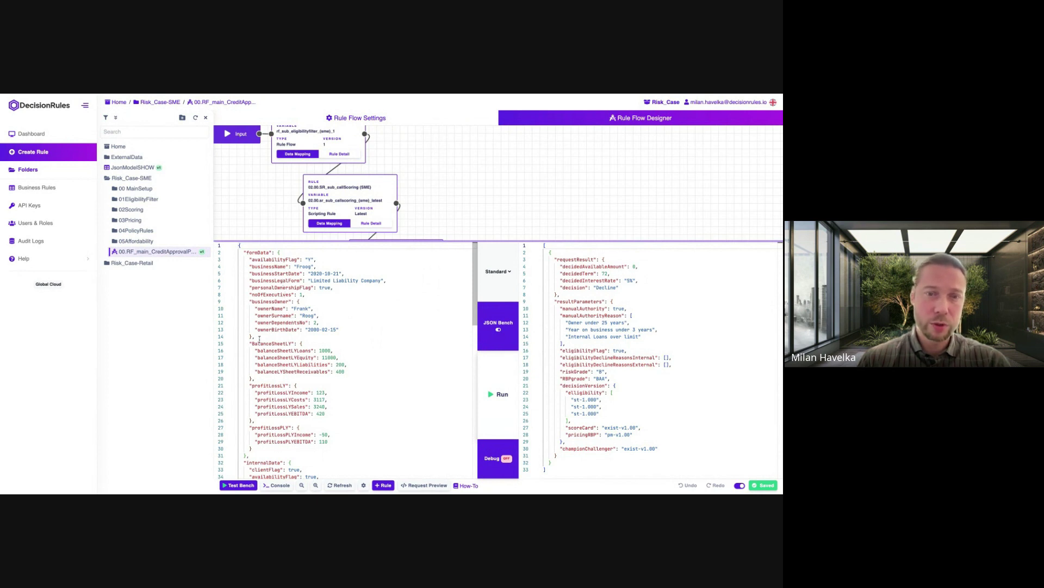
Examine the test input JSON through its internalData, externalData and clientRequestData sections, including account balances and turnovers.
scroll(259, 338, down, 2)
scroll(282, 314, down, 4)
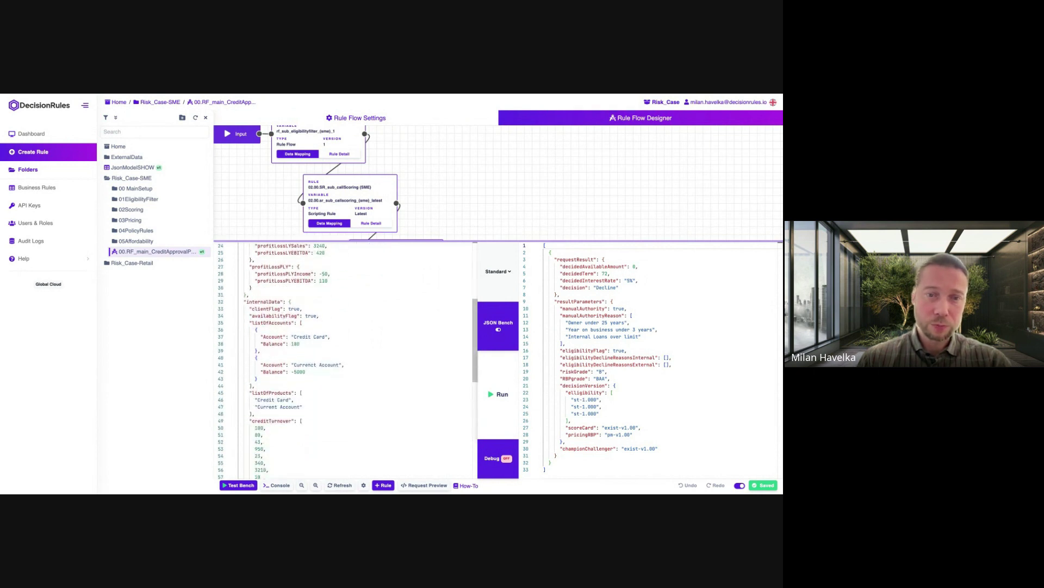
scroll(343, 359, down, 1)
scroll(343, 359, down, 1)
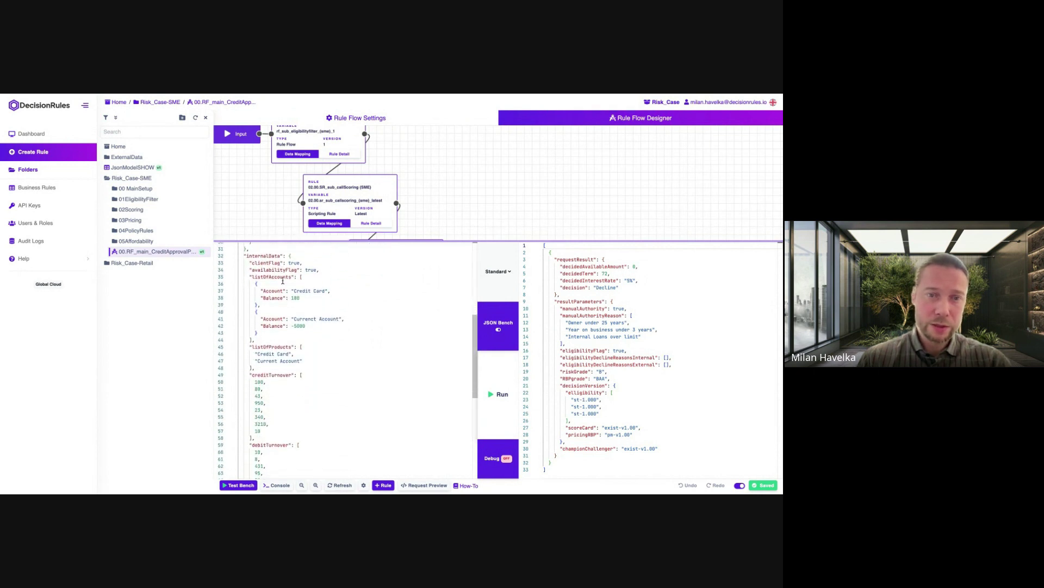
click(274, 299)
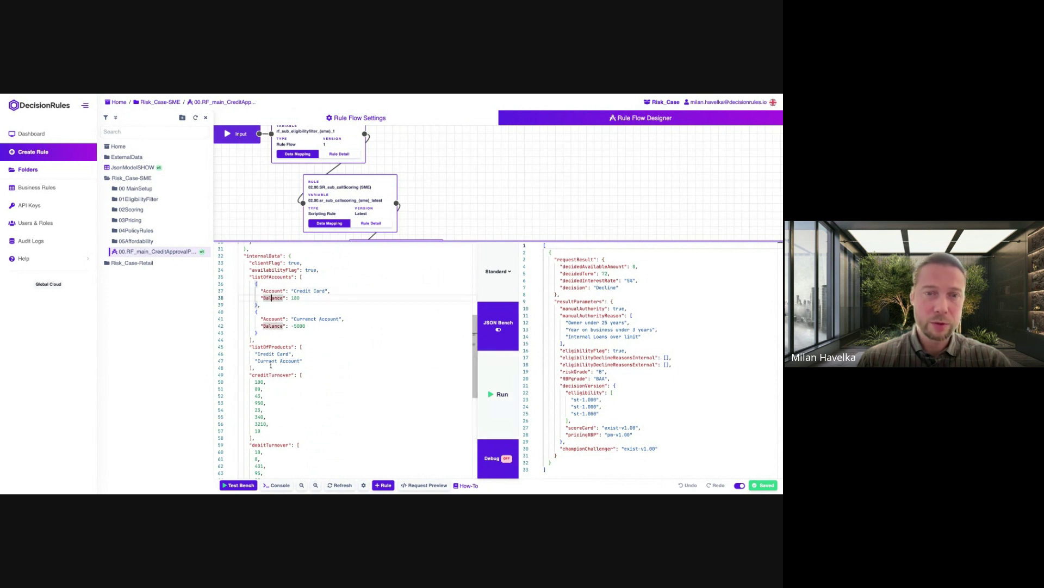
scroll(277, 360, down, 1)
scroll(278, 360, down, 4)
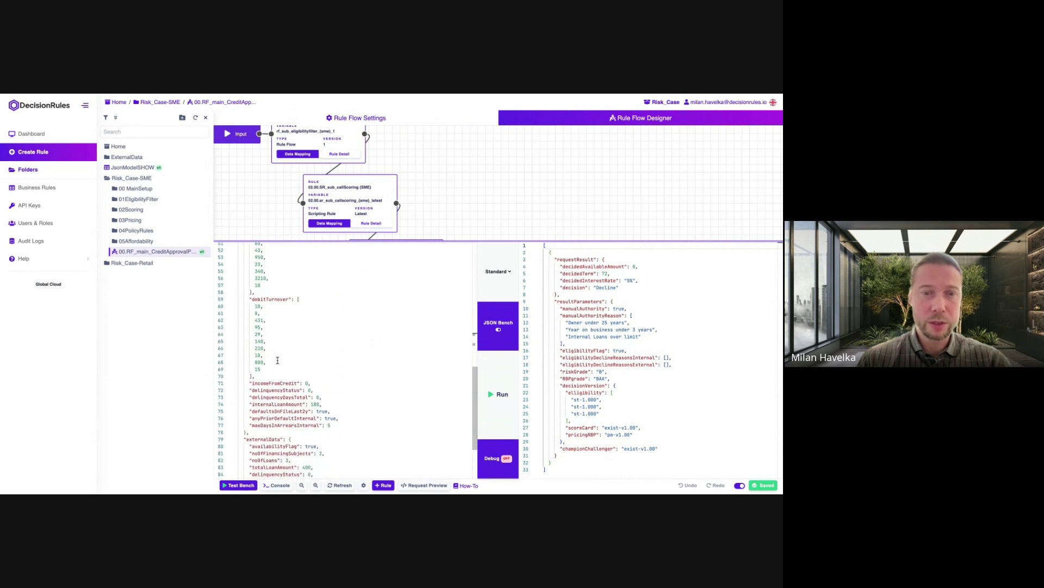
scroll(272, 315, down, 3)
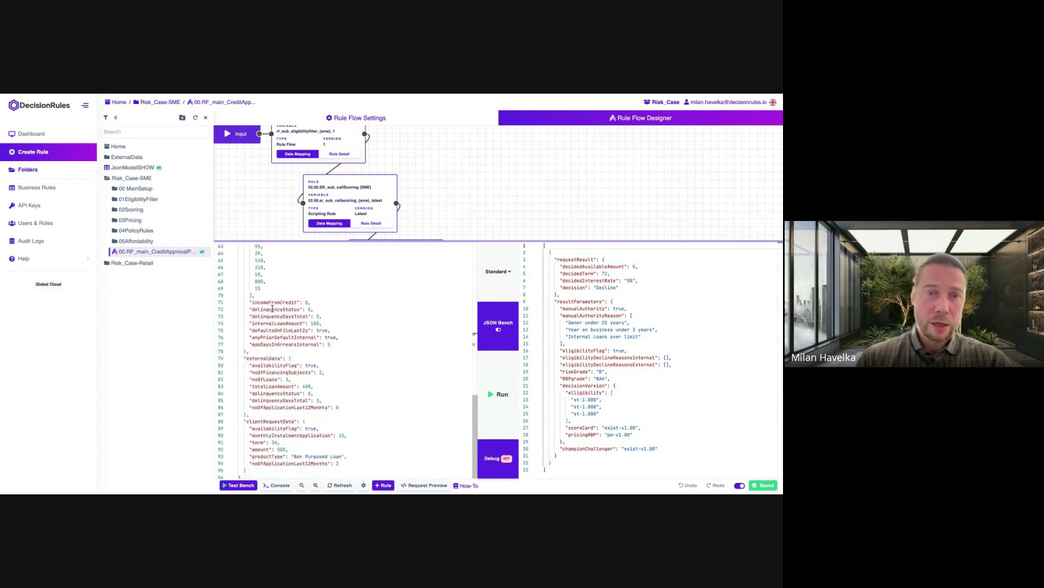
scroll(271, 384, down, 1)
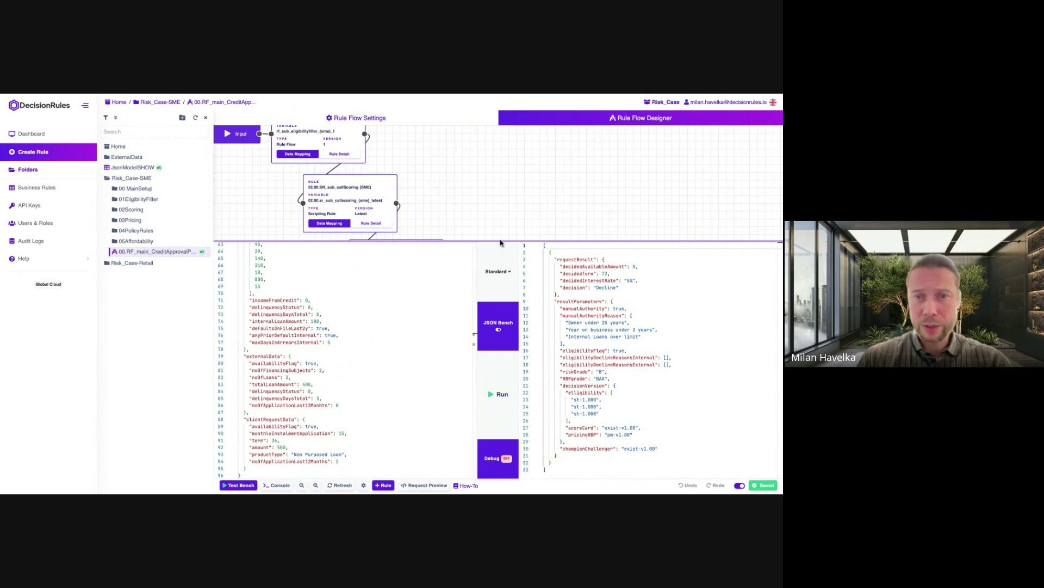
Reduce the Test Bench height and inspect the decidedAvailableAmount value in the output's requestResult.
drag(500, 242, 509, 292)
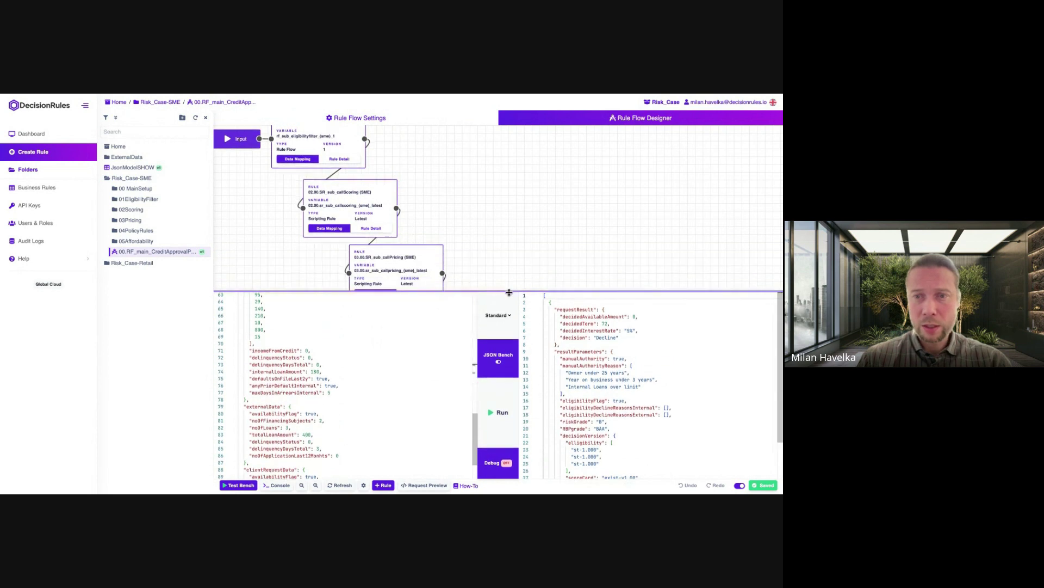
scroll(586, 369, down, 1)
scroll(590, 370, up, 1)
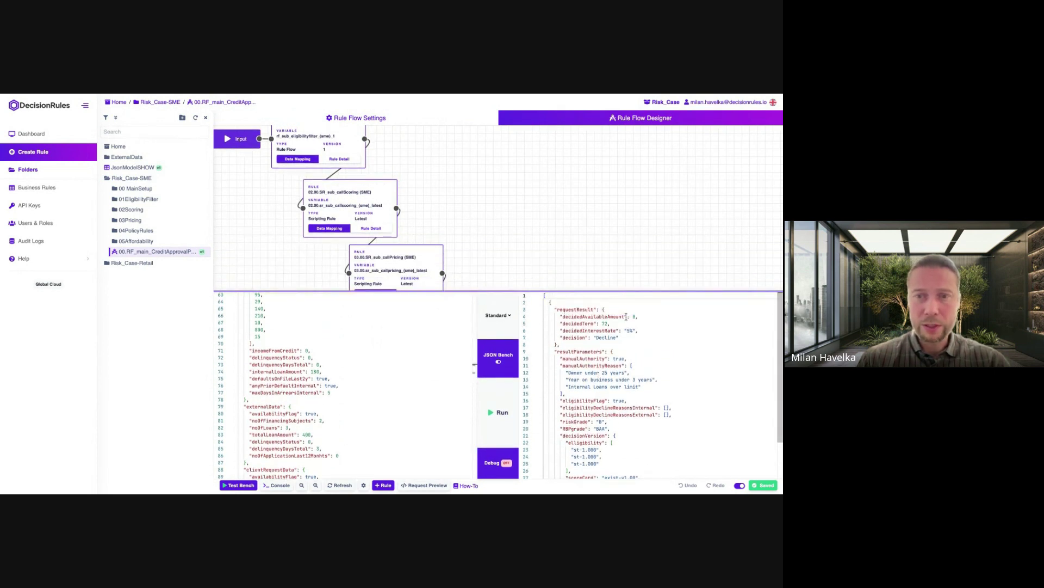
double_click(635, 316)
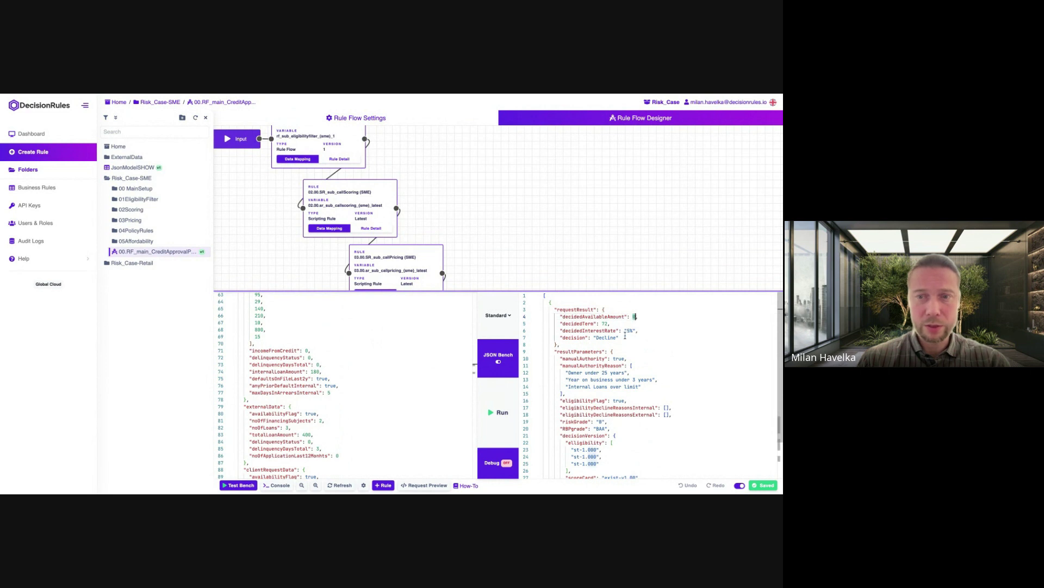
Inspect decidedTerm, manualAuthority and manualAuthorityReason in the Test Bench output of the main credit approval flow.
click(603, 323)
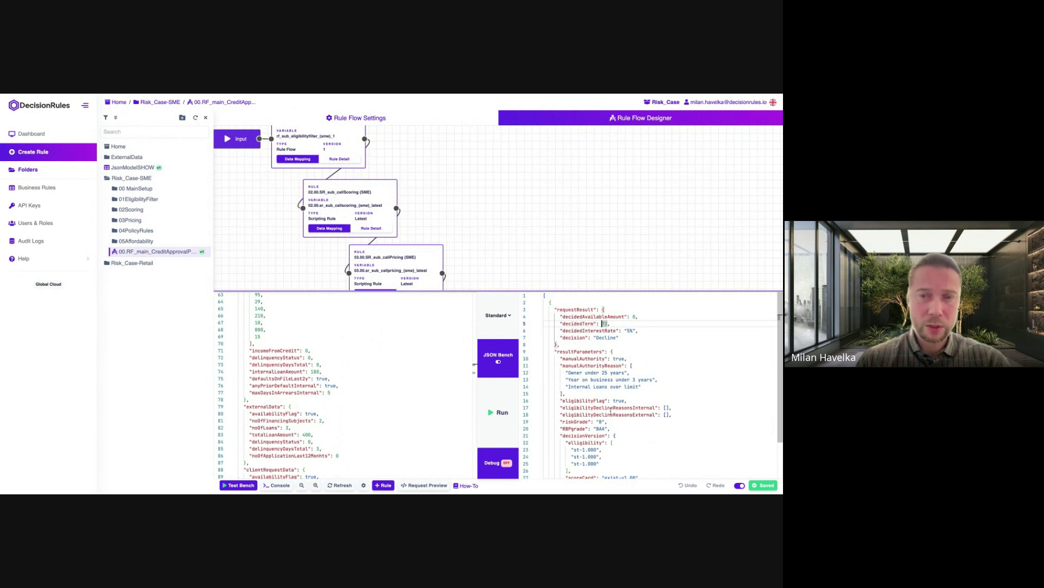
scroll(631, 402, down, 2)
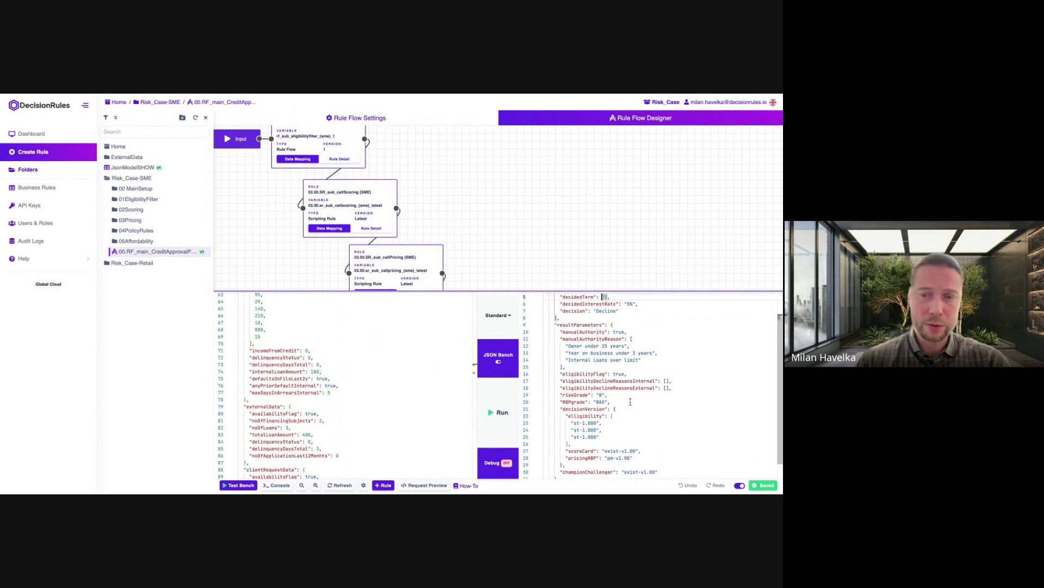
scroll(603, 309, up, 2)
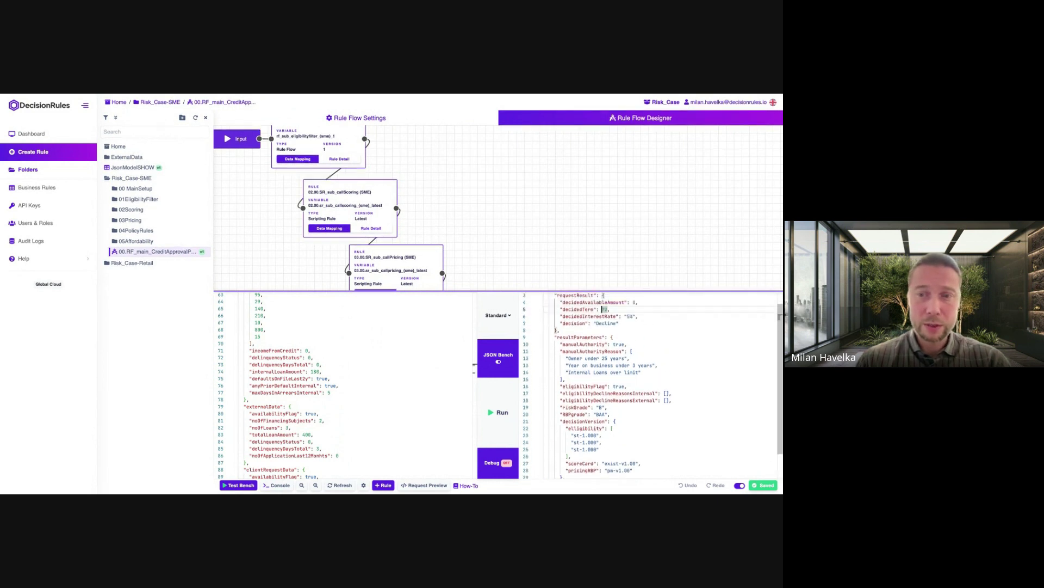
click(632, 352)
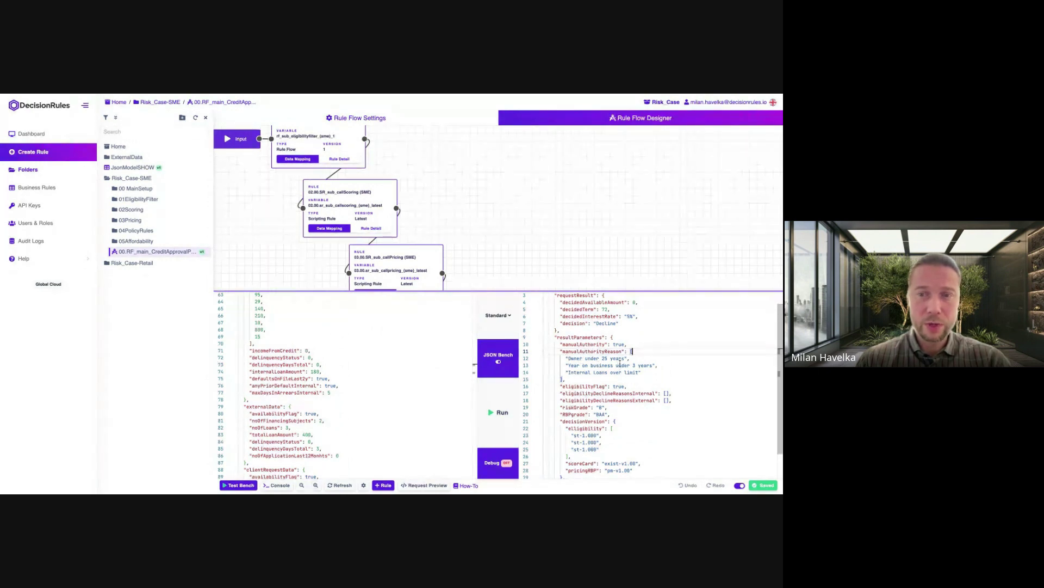
double_click(624, 344)
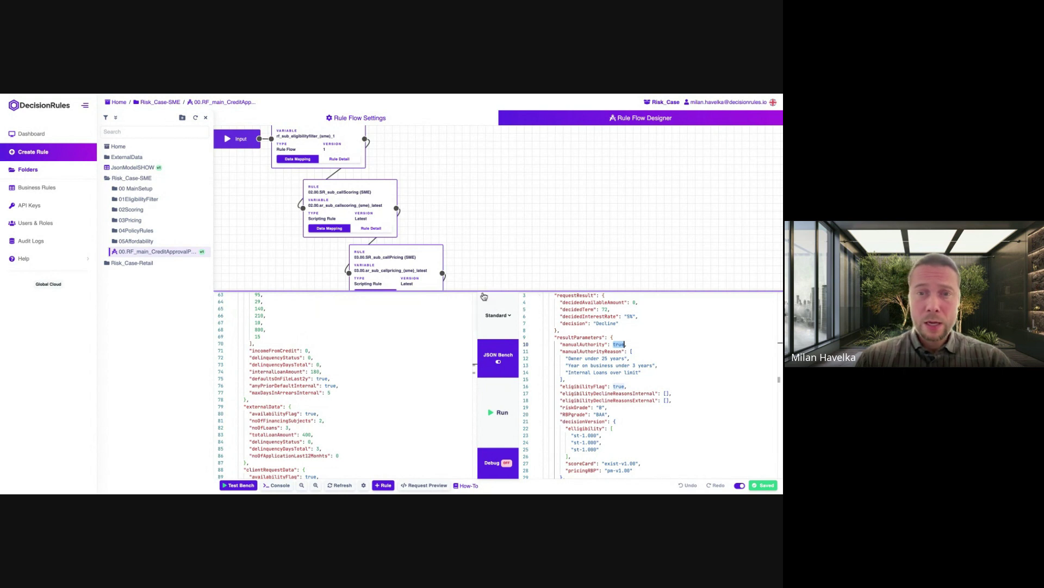
Shrink the Test Bench to show more of the flow, and rerun it with Debug mode turned on.
drag(485, 294, 497, 401)
drag(531, 259, 569, 296)
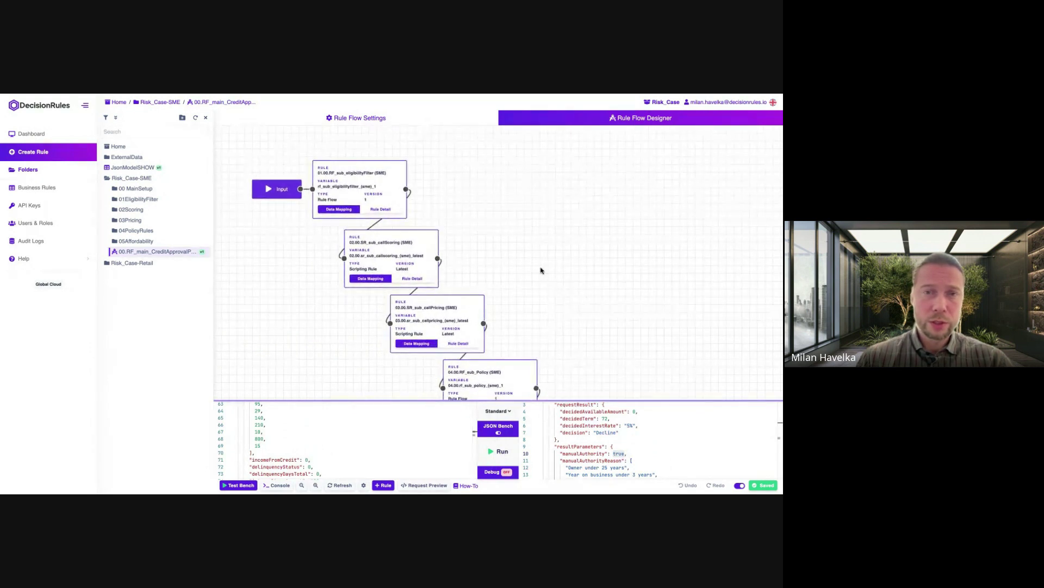
click(506, 472)
click(500, 452)
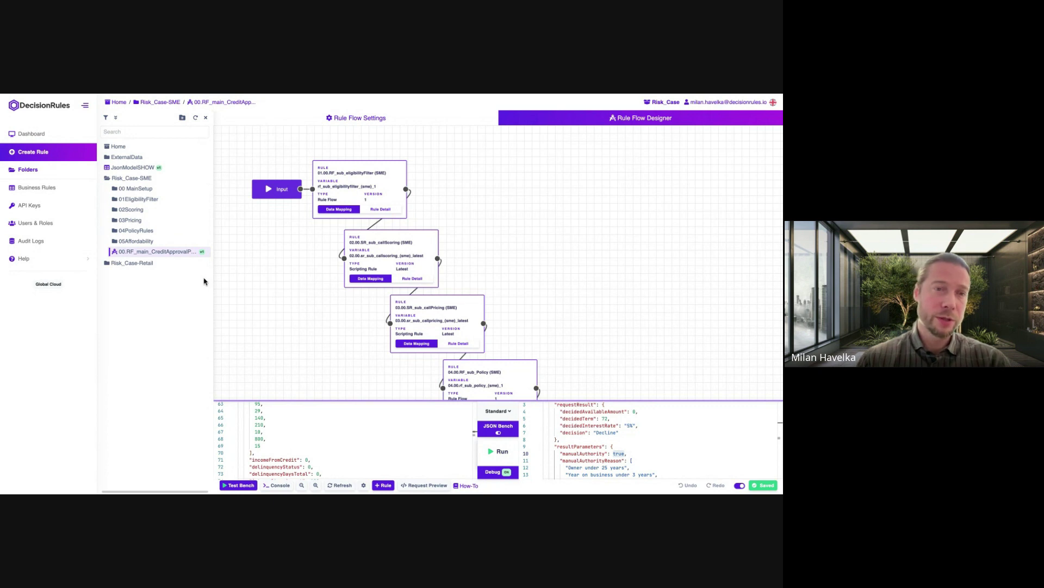
Open the 01.00.RF_sub_eligibilityFilter rule flow from the 01EligibilityFilter folder and run it in the Test Bench.
click(117, 200)
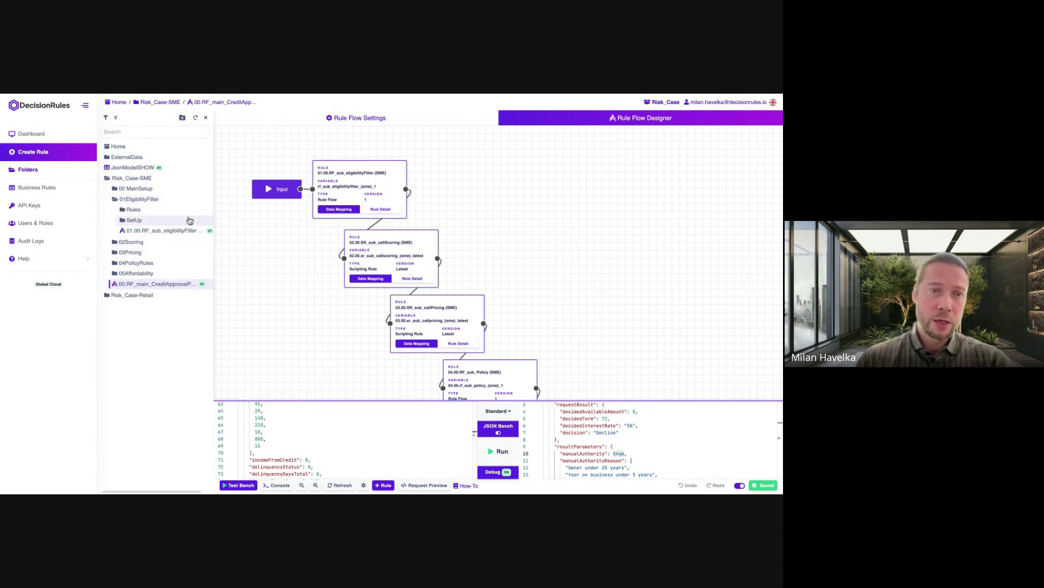
click(137, 233)
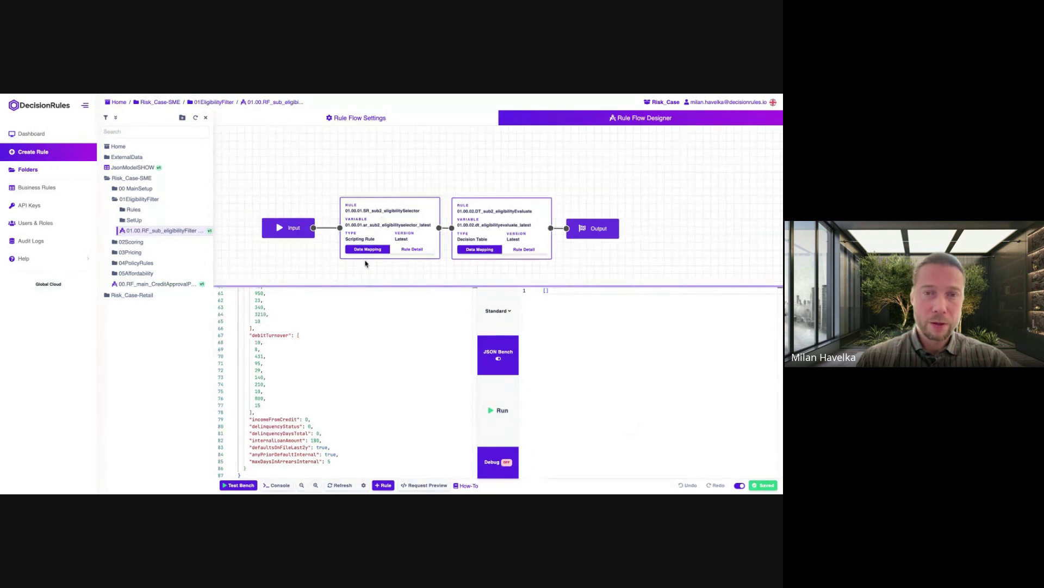
click(502, 405)
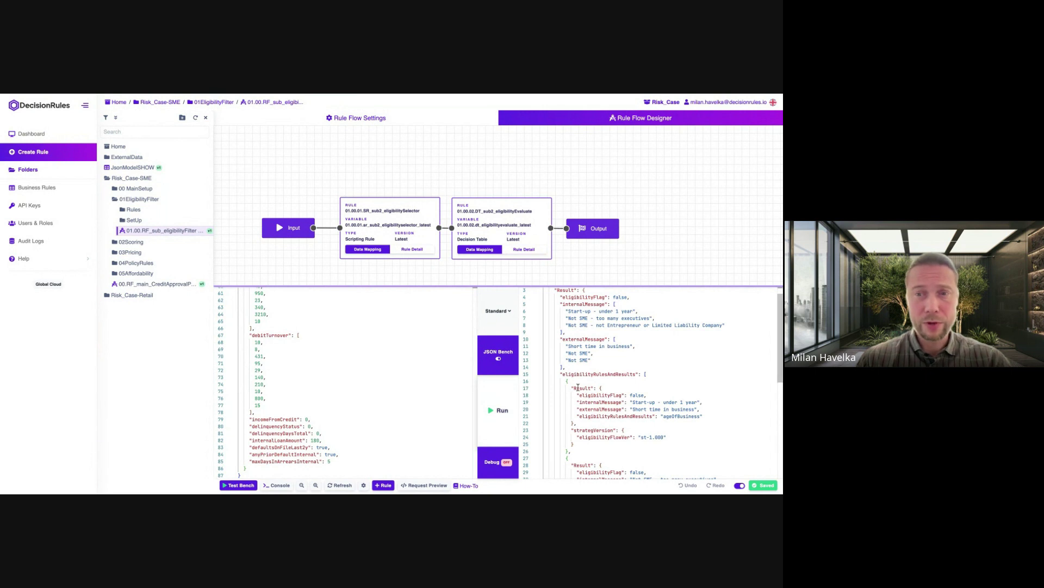
scroll(632, 365, up, 1)
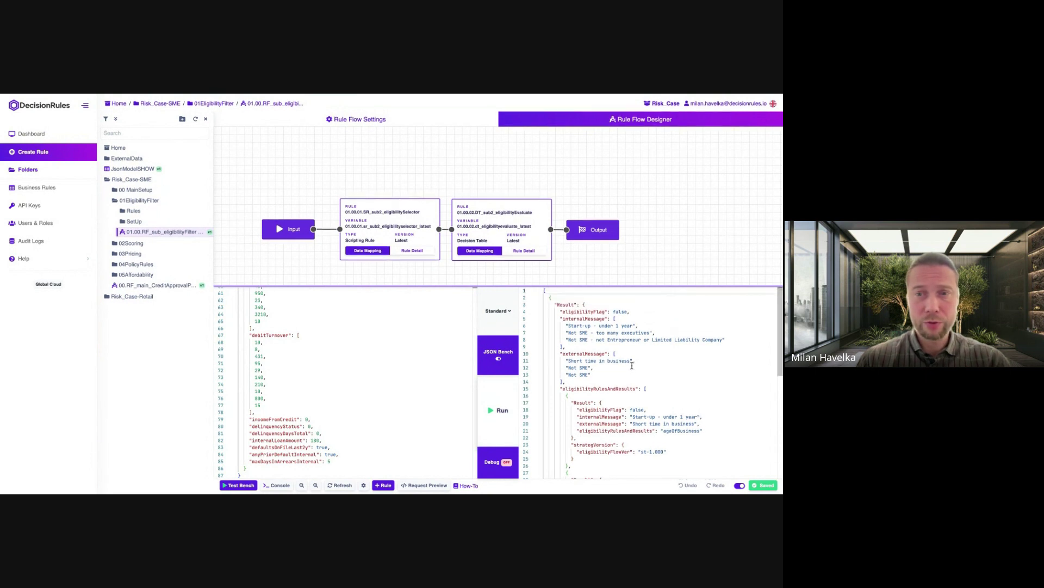
Expand the eligibility SetUp and 00 MainSetup folders and open the 00.02 strategy selection decision table.
click(124, 221)
click(116, 190)
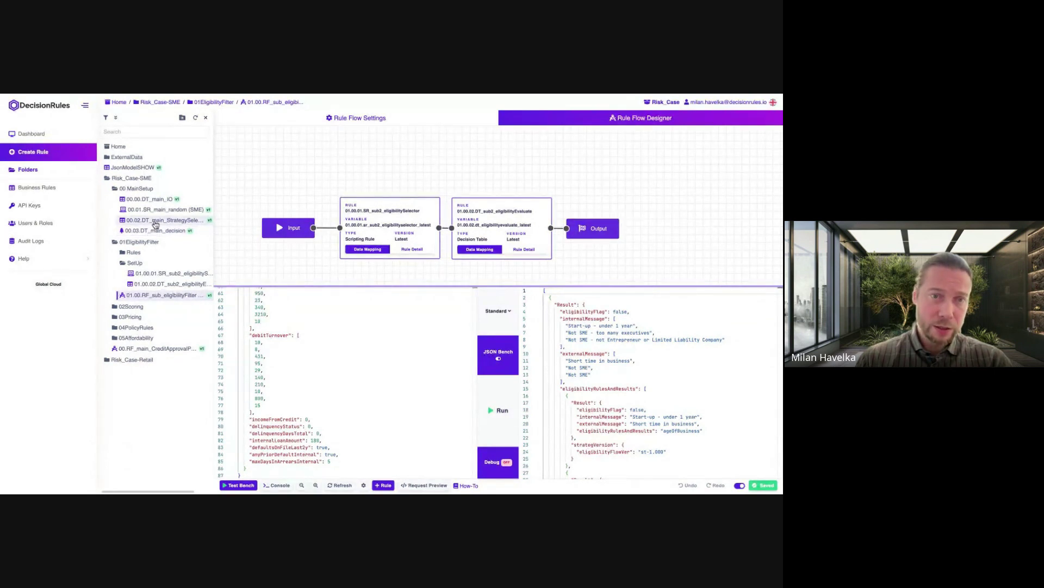
click(155, 223)
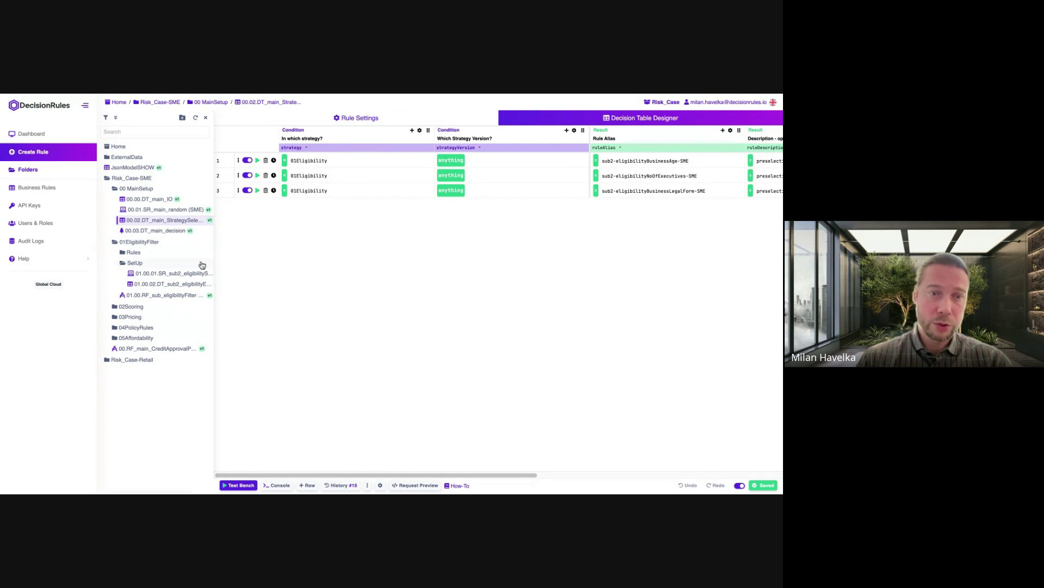
Review the eligibility Rules tables for business age and number of executives, including the business start date condition's formula.
click(124, 254)
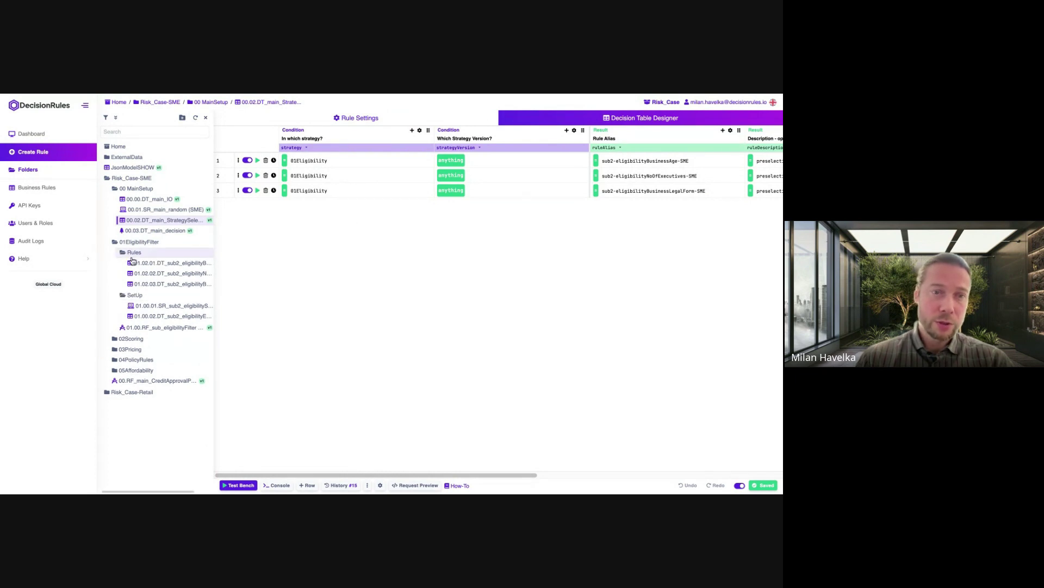
click(147, 265)
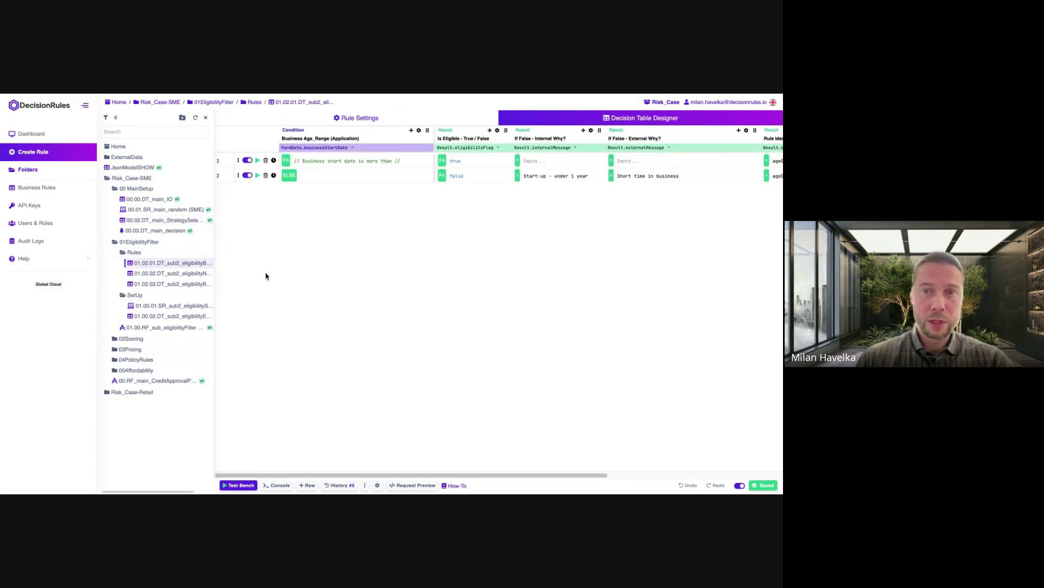
click(341, 161)
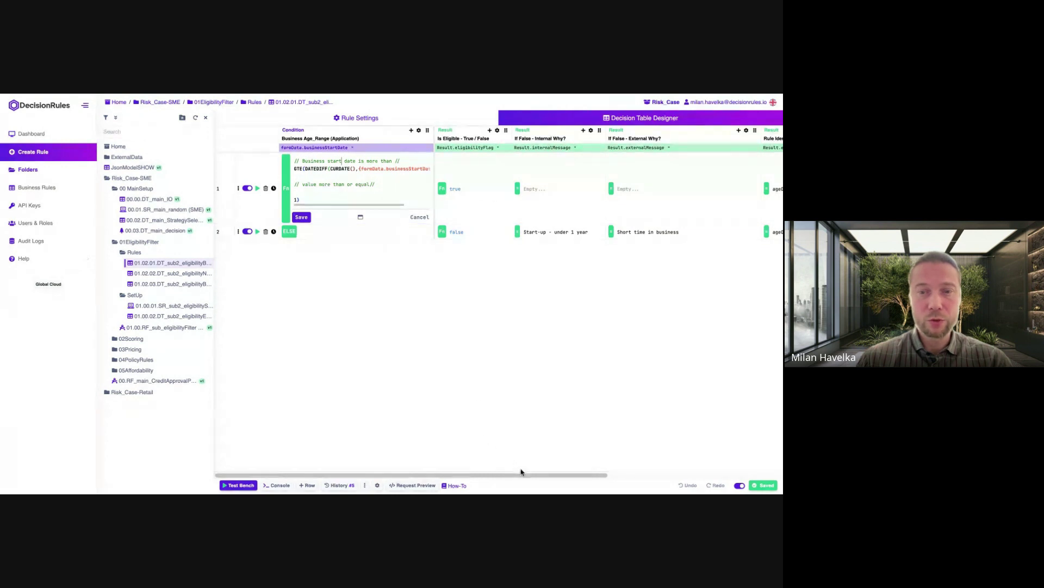
drag(520, 472, 500, 420)
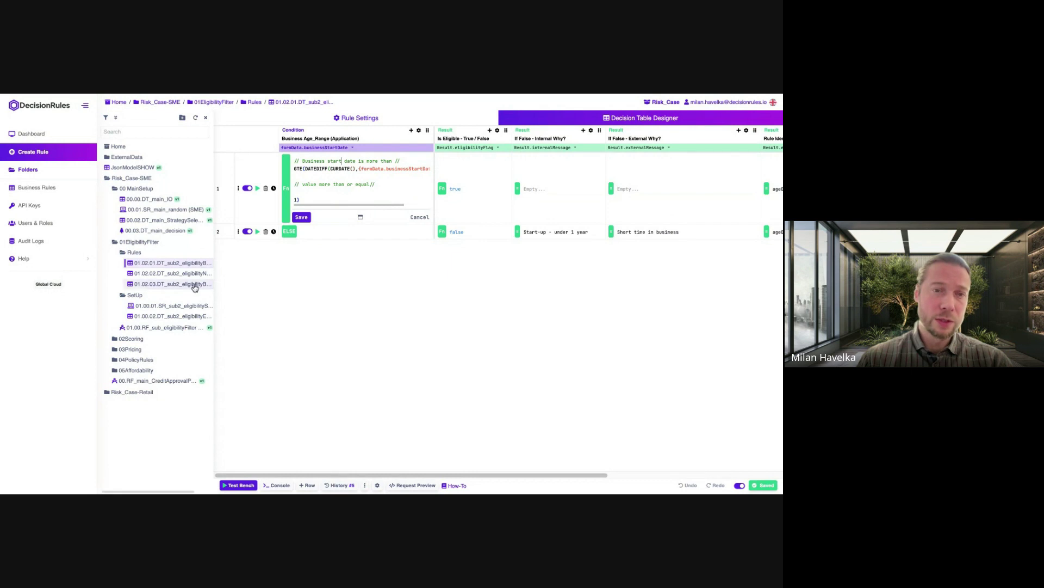
click(164, 276)
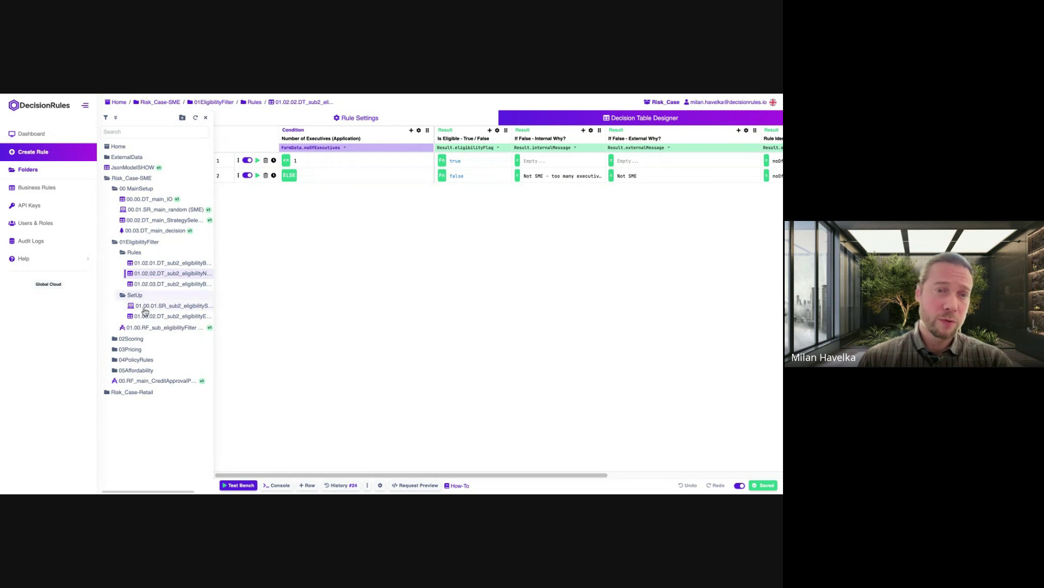
Return to the eligibility filter rule flow, run it in the Test Bench, and turn on Debug mode.
click(136, 327)
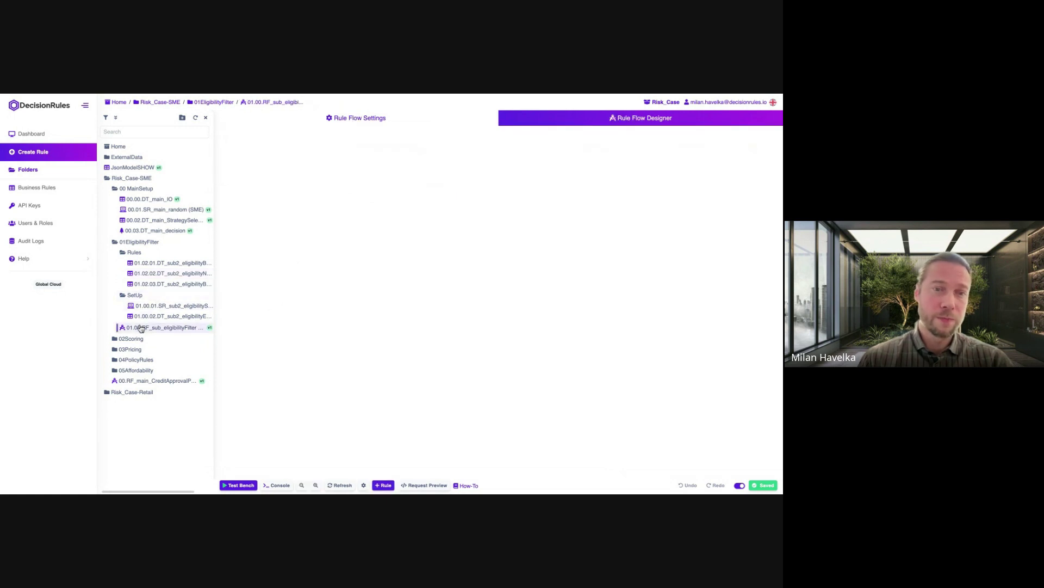
click(239, 484)
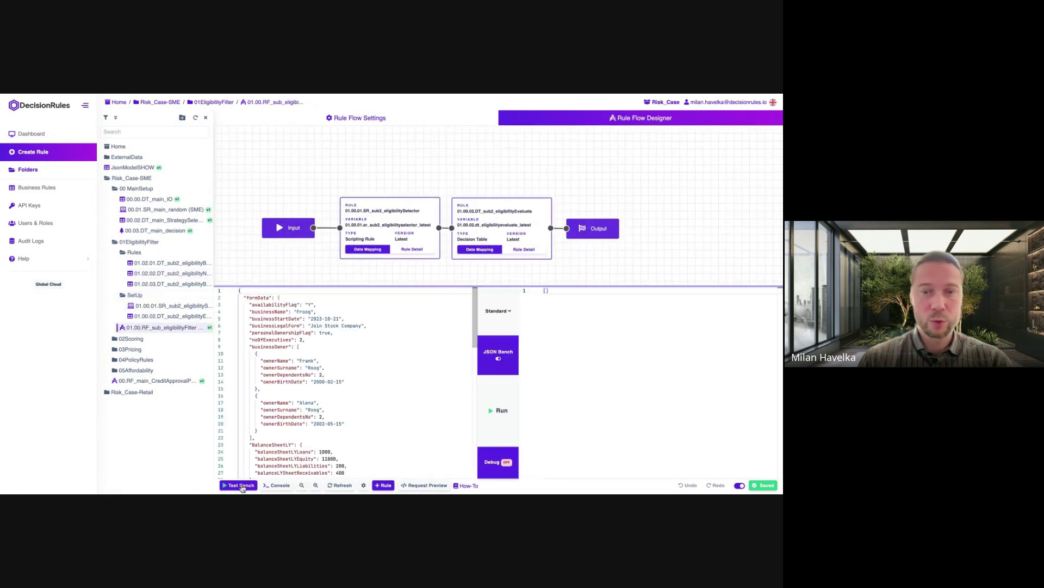
click(501, 405)
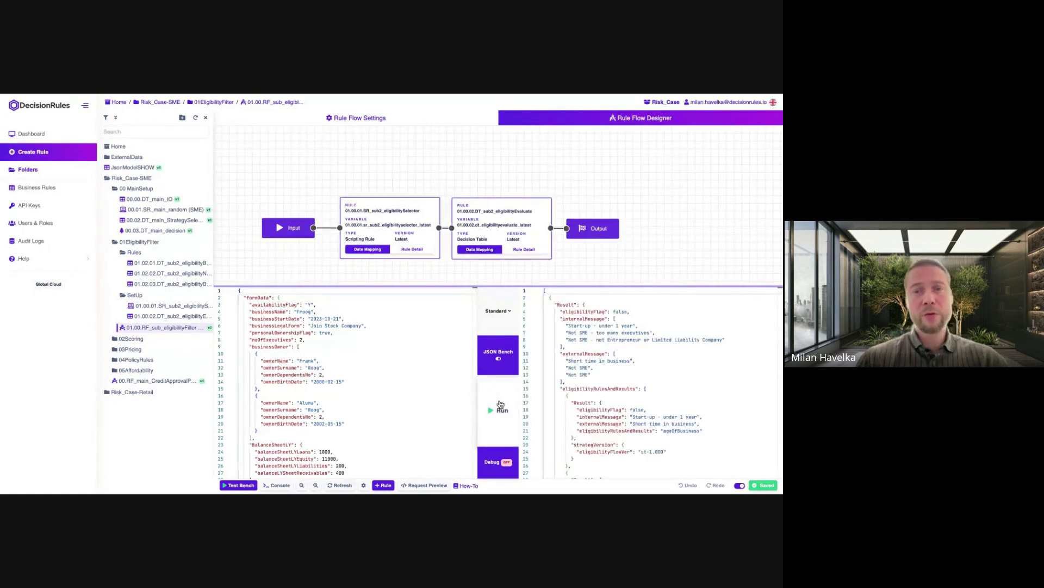
click(506, 462)
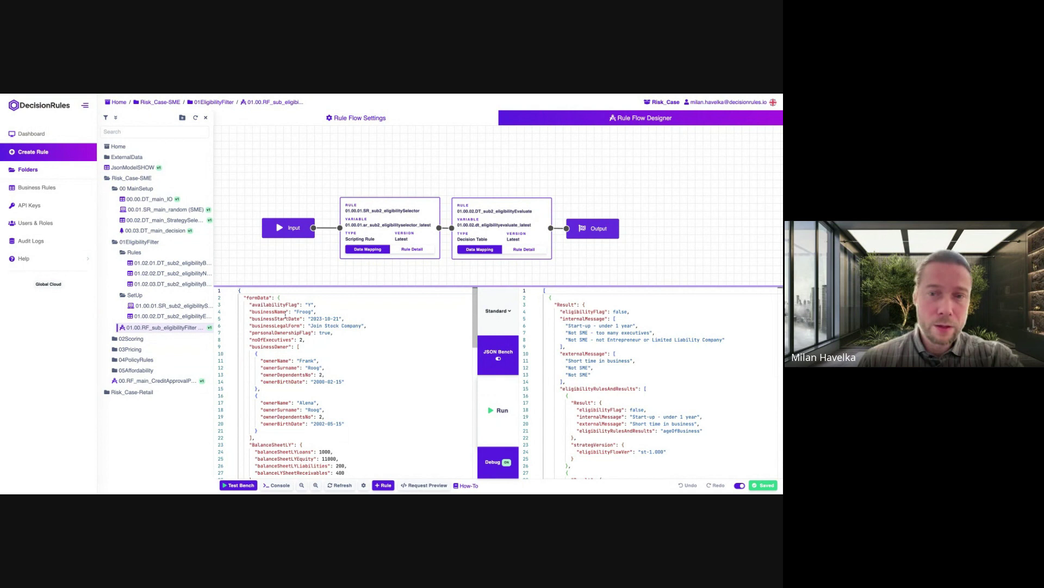
View the Result.internalMessage details outside the JSON view, and return the Test Bench to JSON.
click(498, 358)
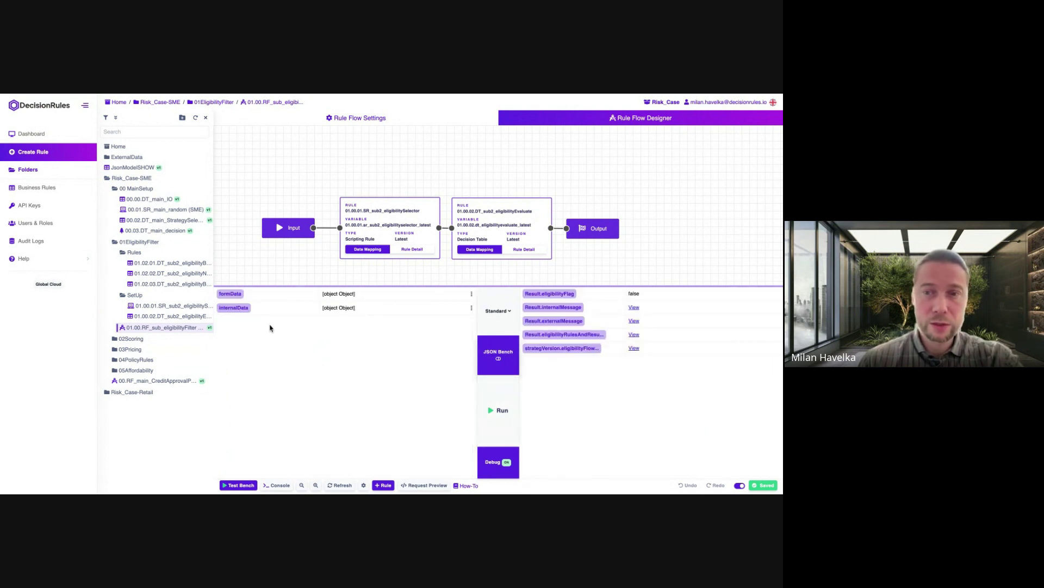
click(635, 308)
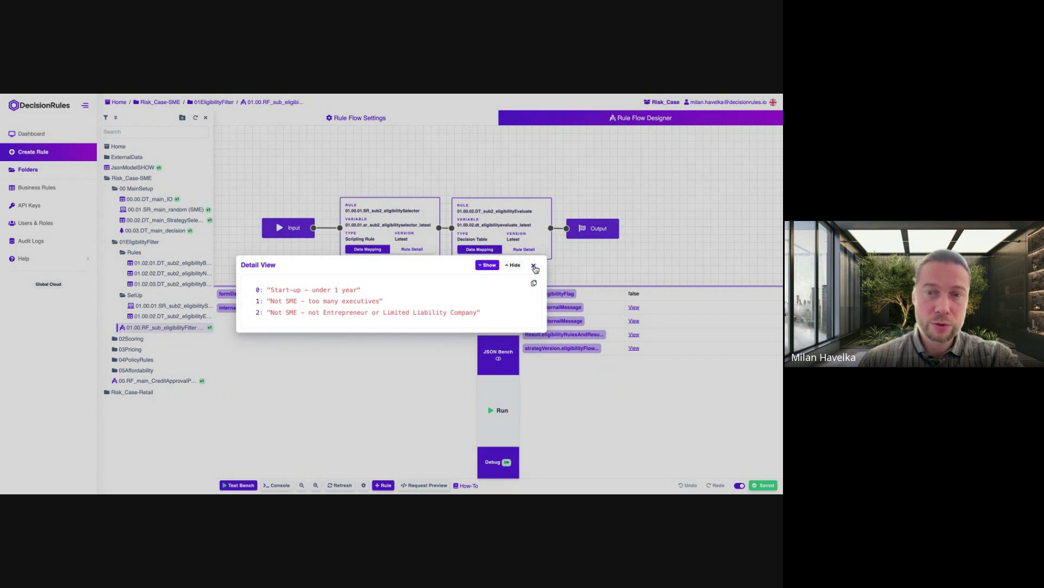
click(534, 267)
click(490, 362)
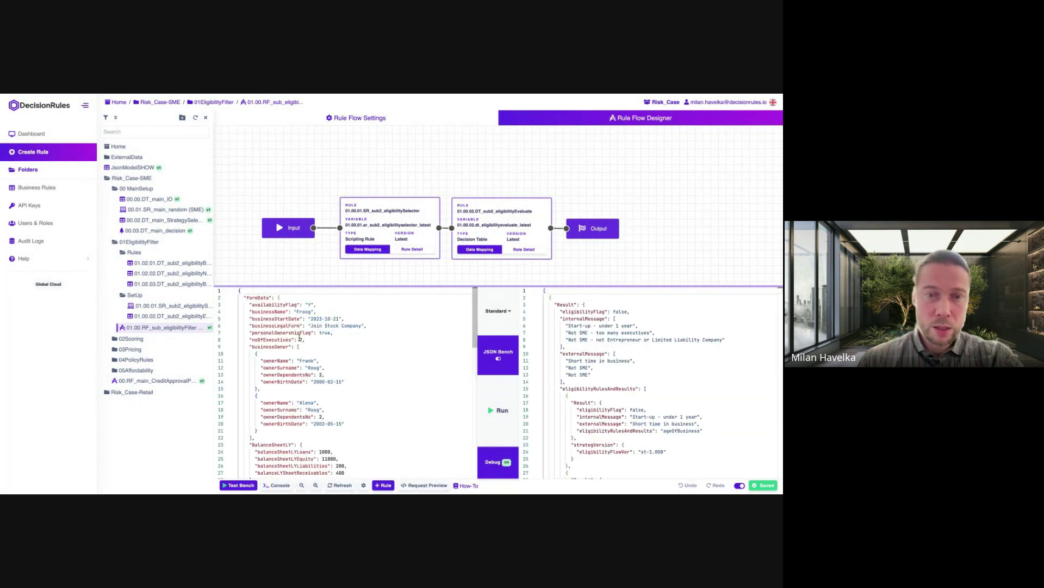
Set businessLegalForm to "Entrepreneur" in the test input JSON and rerun the eligibility flow.
click(308, 325)
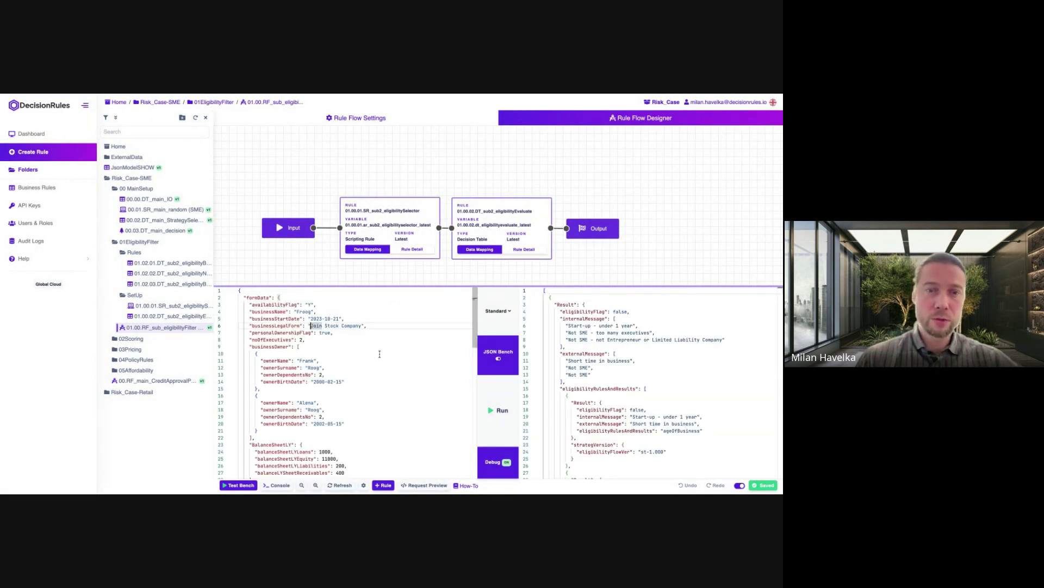
drag(311, 325, 360, 326)
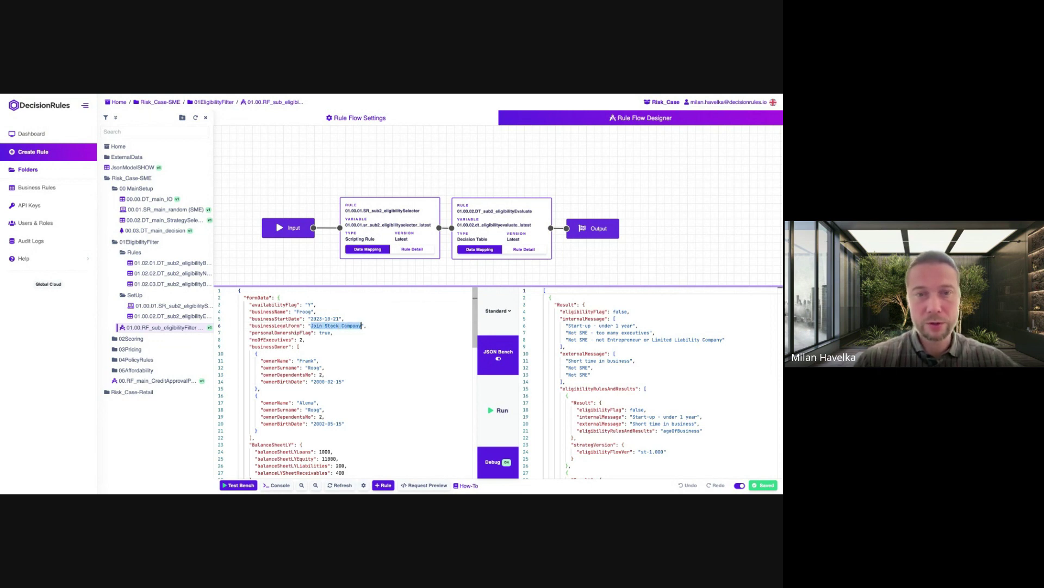
text(Entrep)
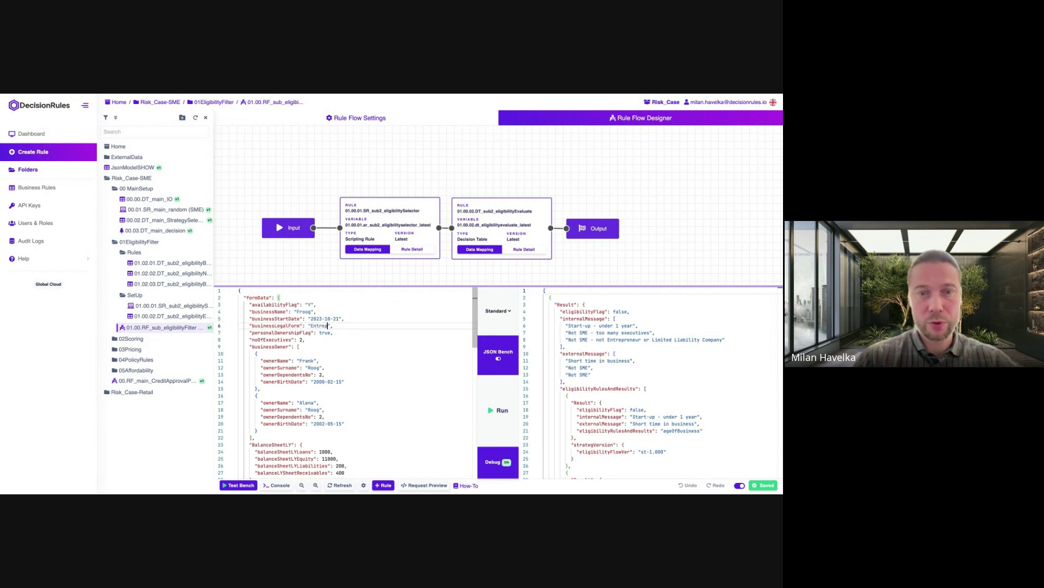
text(ren)
text(eur)
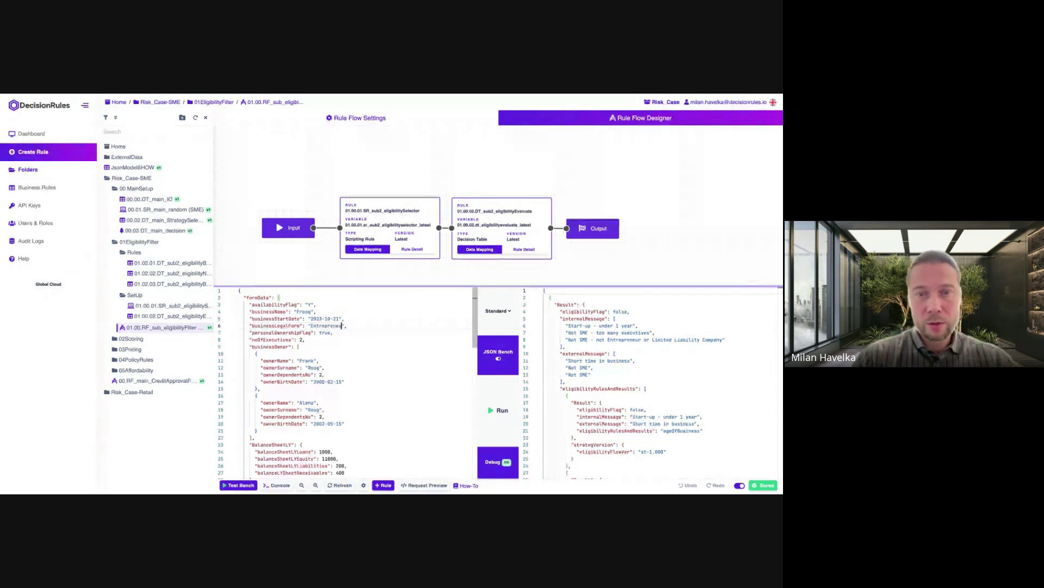
click(493, 416)
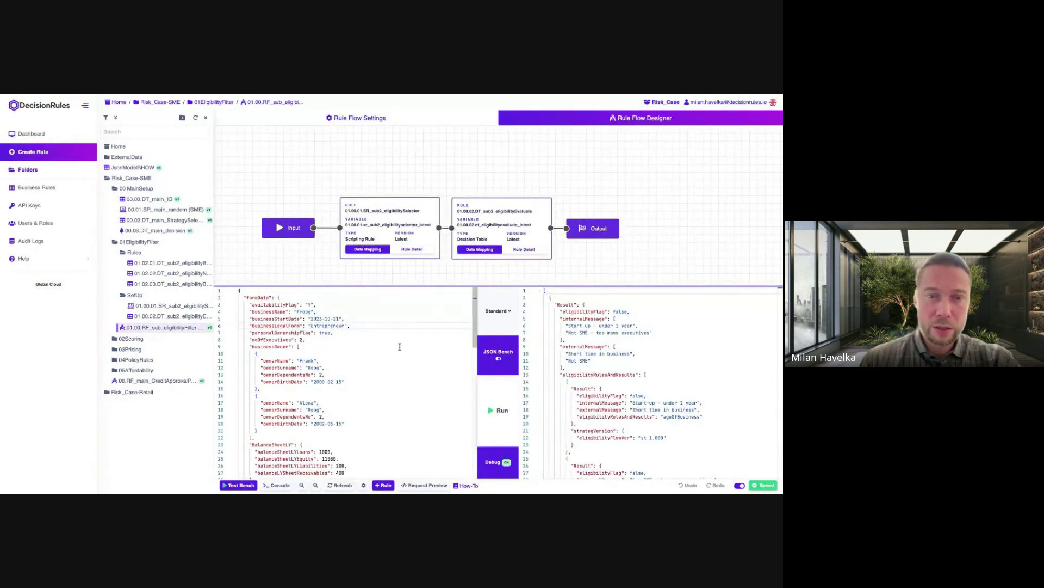
Set noOfExecutives to 1 in the test input's formData.
click(301, 340)
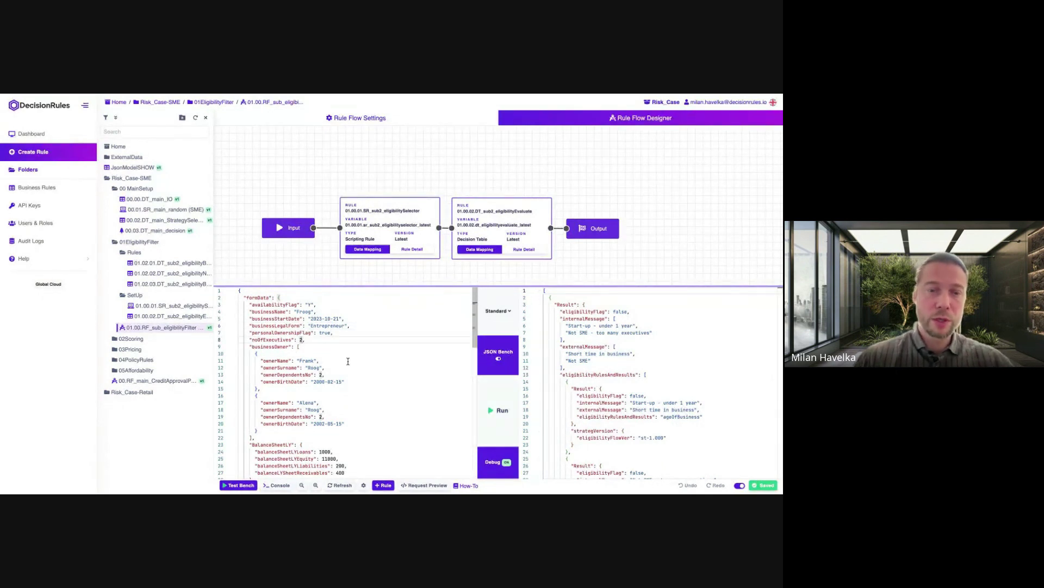
key(BackSpace)
text(1)
key(Down)
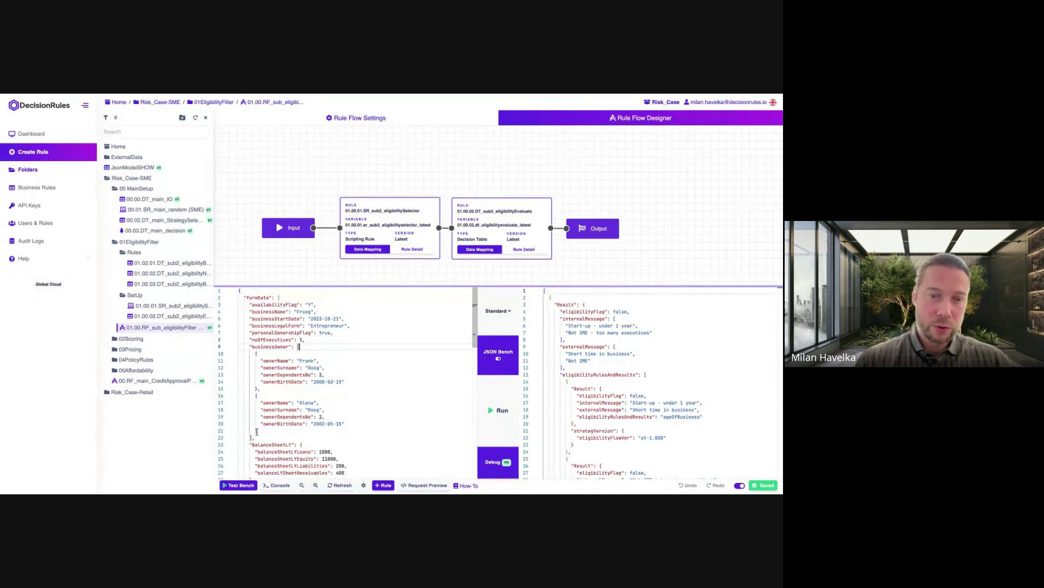
Delete the second businessOwner entry with its preceding comma, then rerun the flow and check the remaining internalMessage.
drag(257, 432, 250, 397)
key(BackSpace)
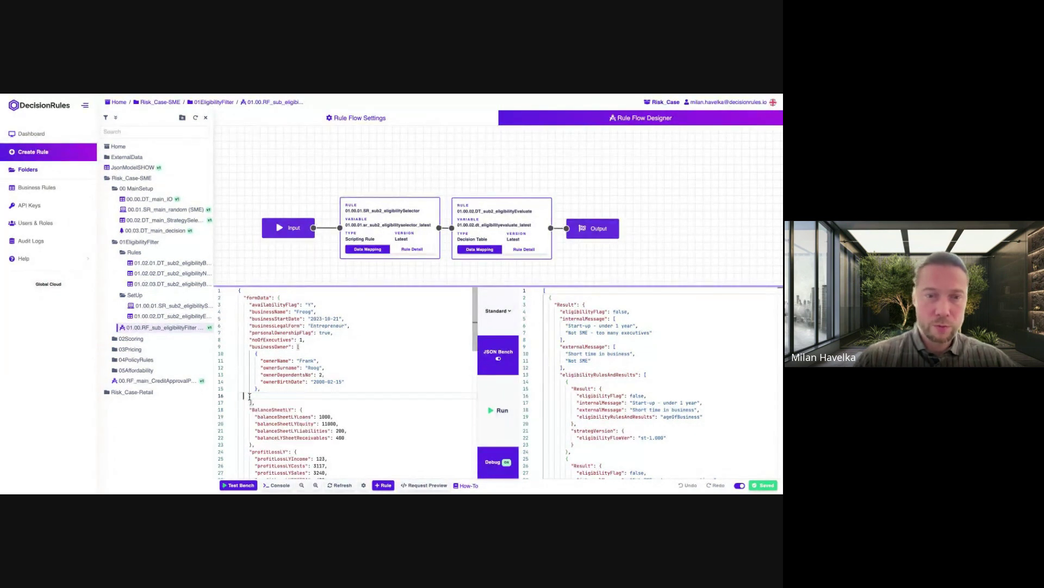
key(BackSpace)
click(501, 410)
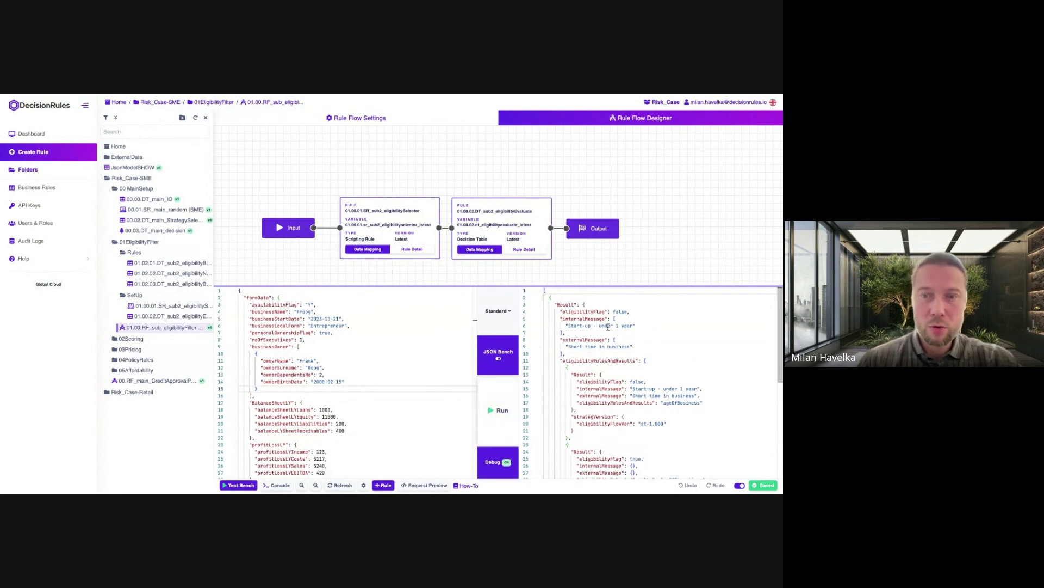
drag(571, 324, 611, 332)
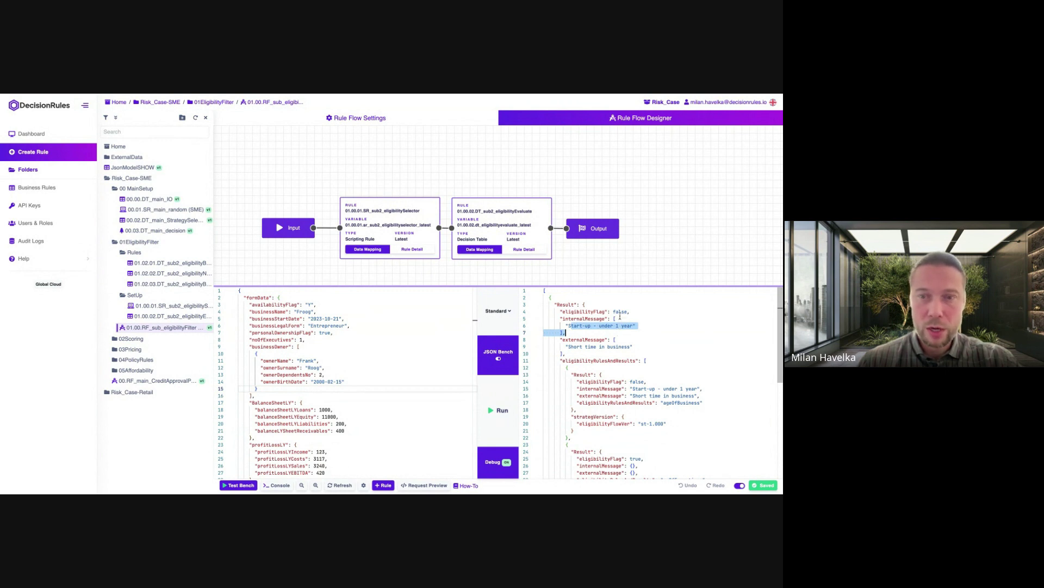
Set businessStartDate to 2020-10-21 in the test input, rerun the eligibility flow, and review the individual rule results and input data.
double_click(620, 312)
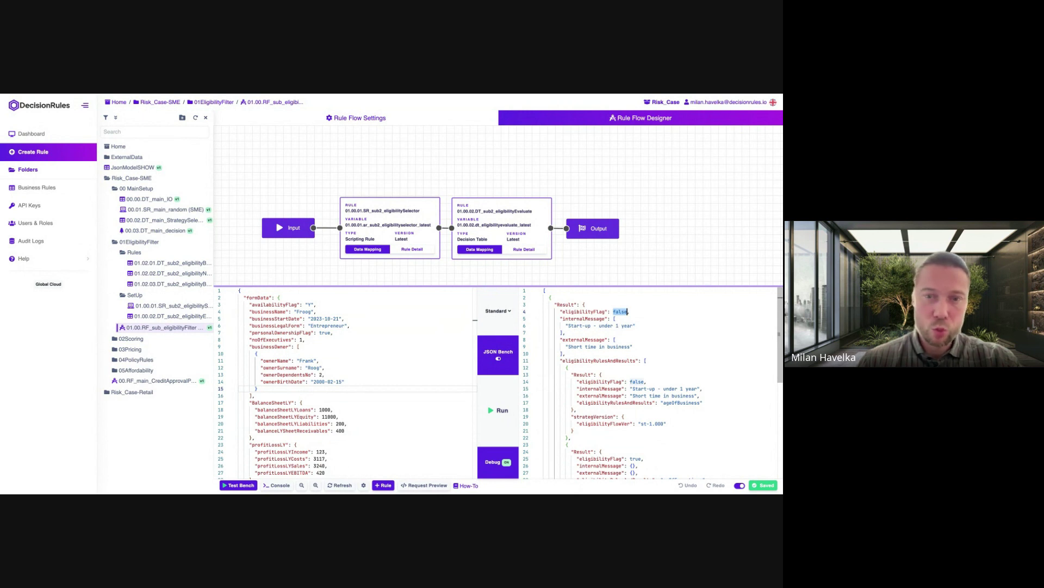
double_click(321, 319)
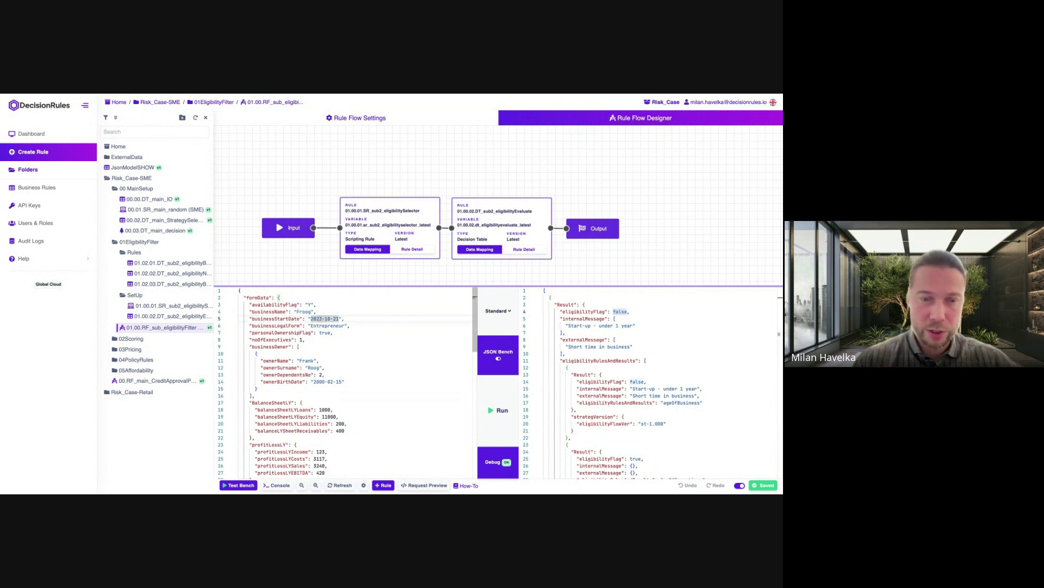
click(321, 319)
key(BackSpace)
text(0)
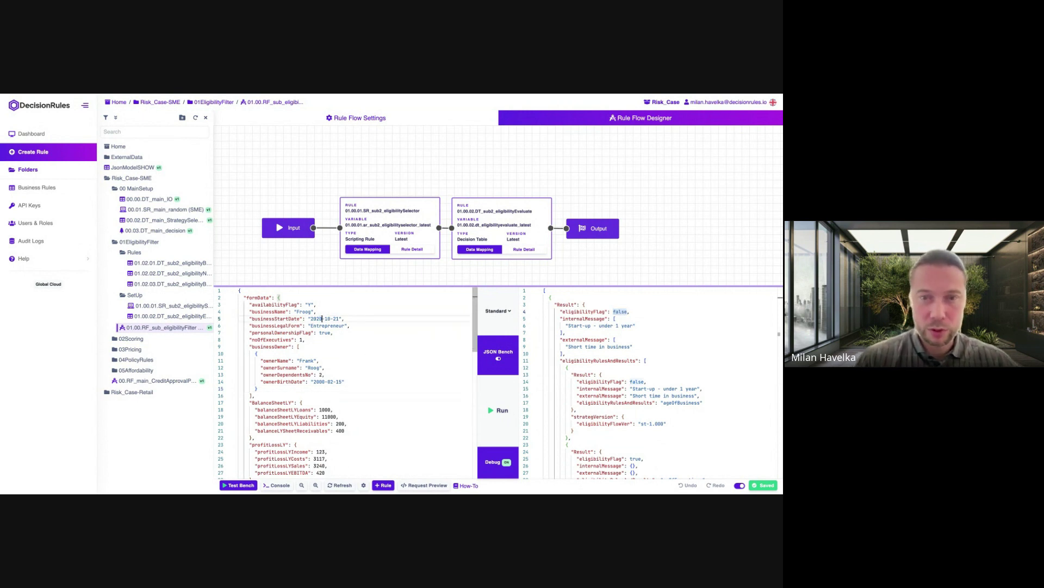
click(502, 411)
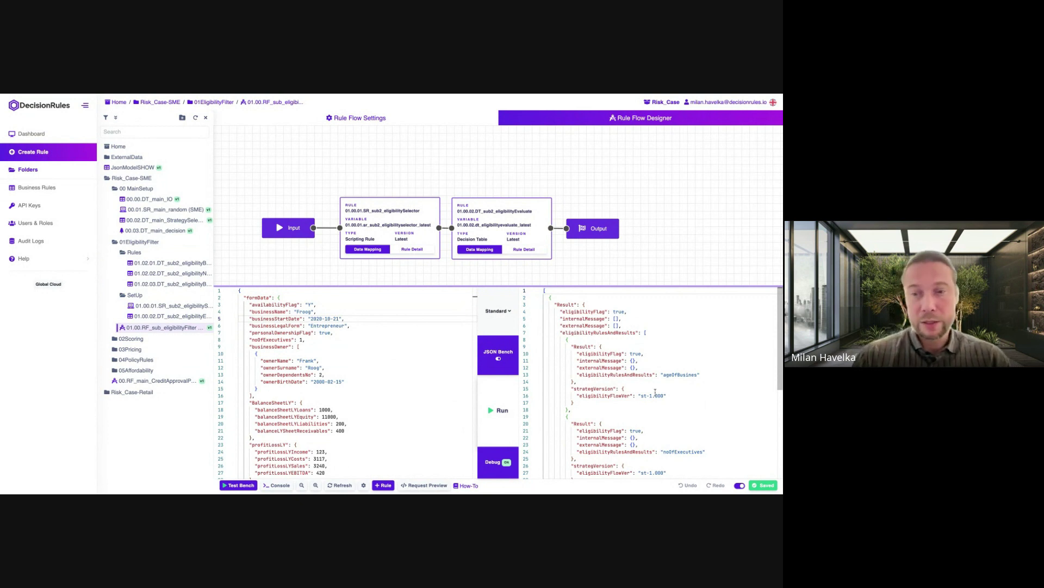
scroll(655, 392, down, 5)
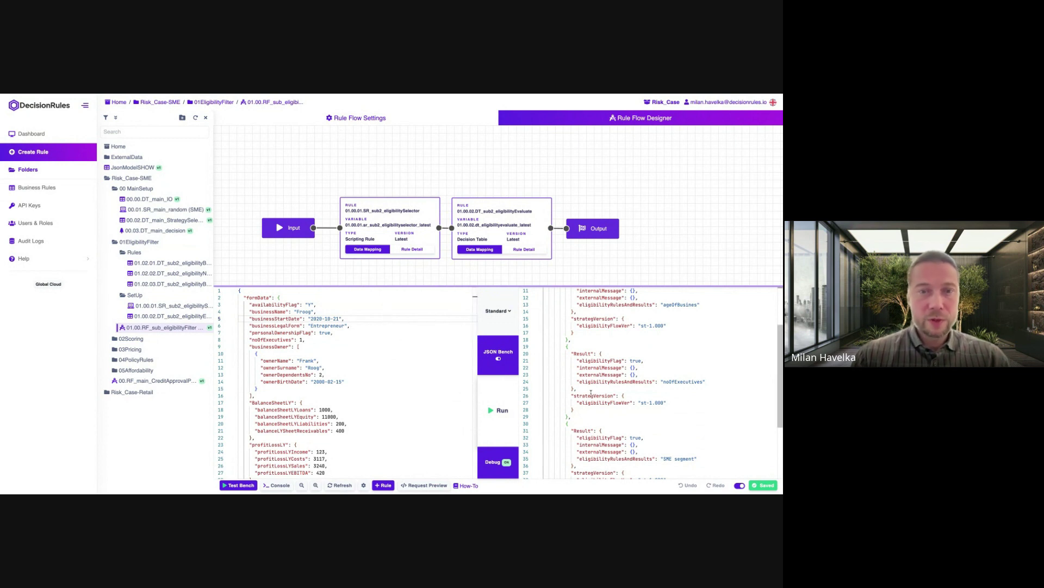
scroll(293, 370, down, 3)
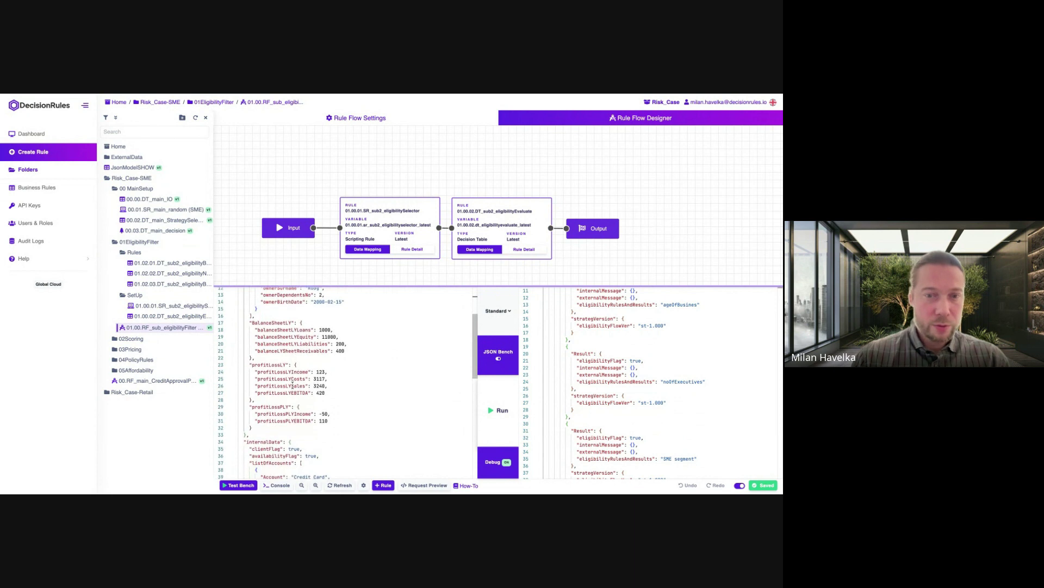
scroll(337, 381, down, 1)
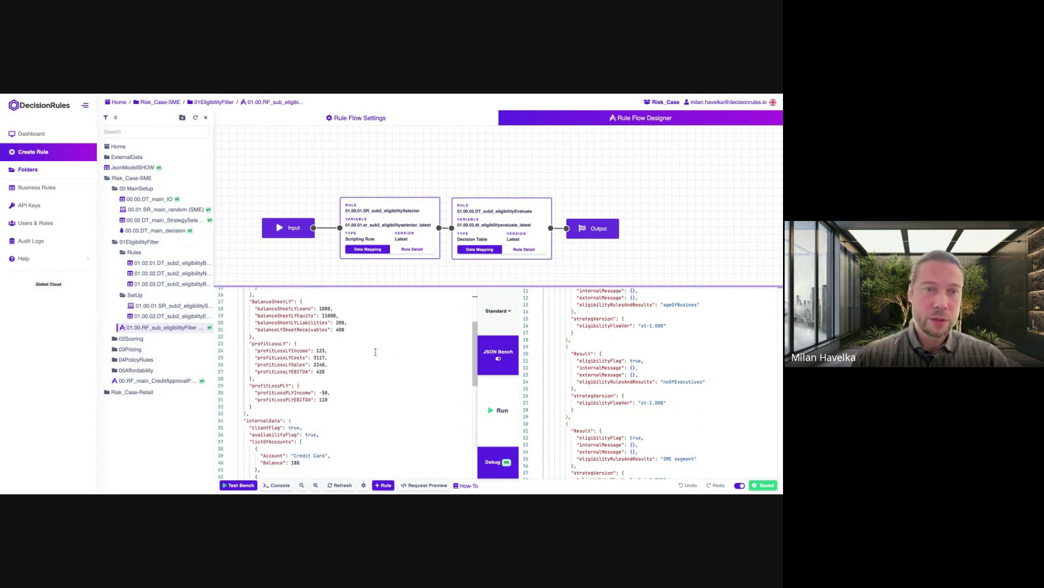
Copy the entire test input JSON from the eligibility filter rule flow's Test Bench.
click(155, 285)
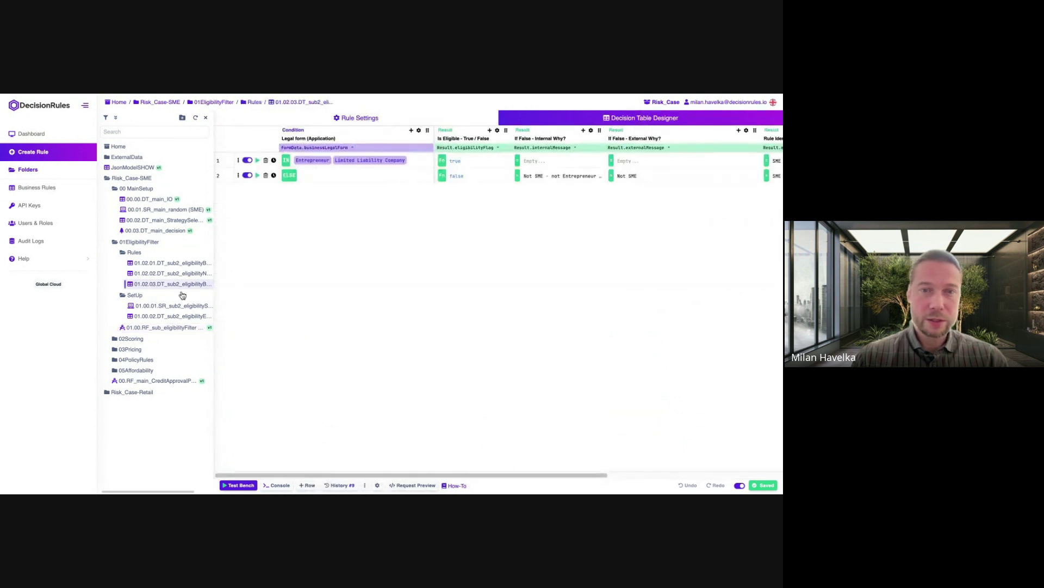
click(241, 484)
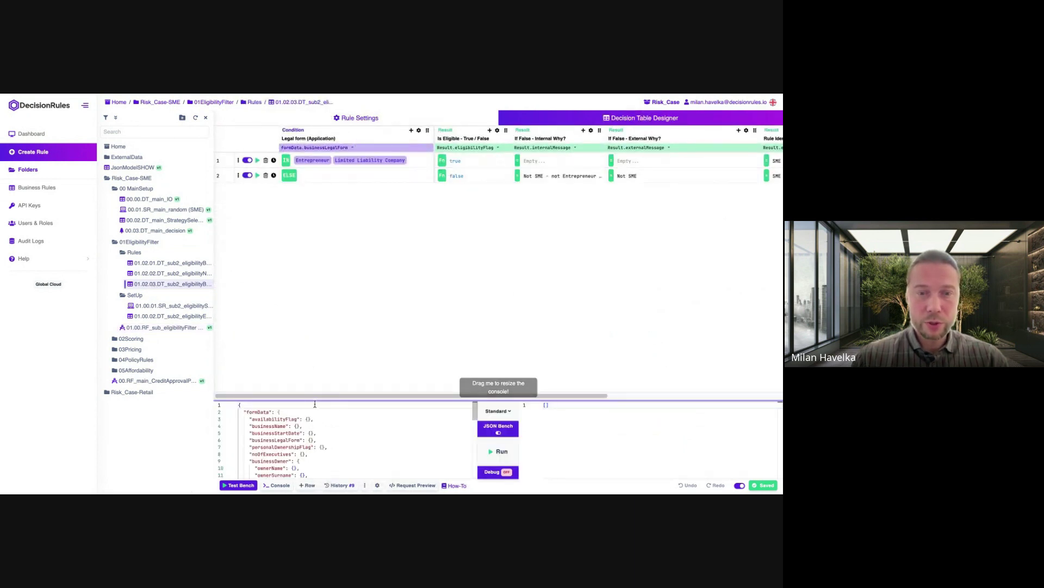
click(158, 329)
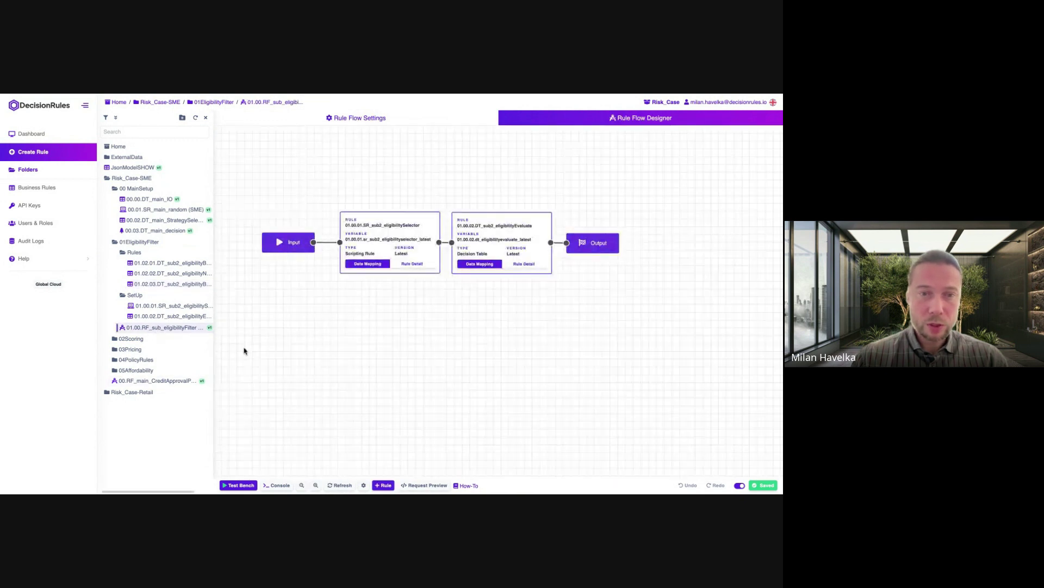
click(241, 484)
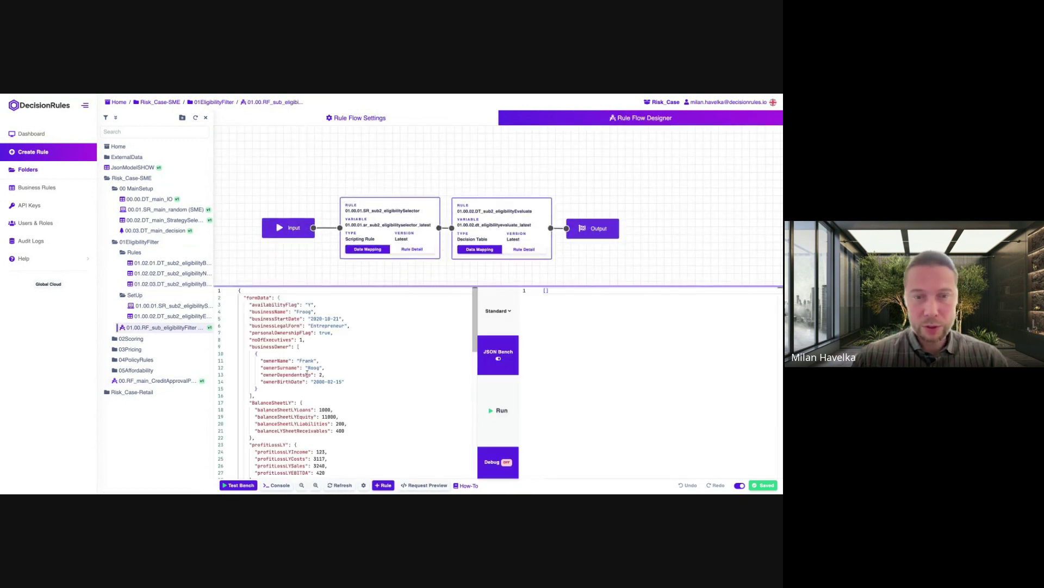
key(ctrl+a)
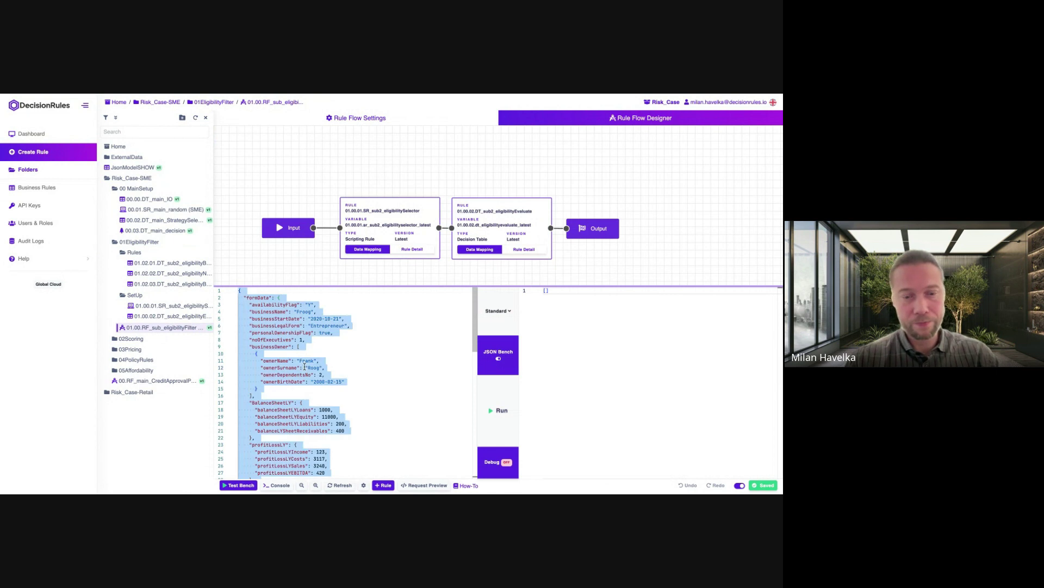
Replace the test input of the 01.02.03 legal form decision table with the copied JSON and run the table.
click(151, 267)
click(150, 284)
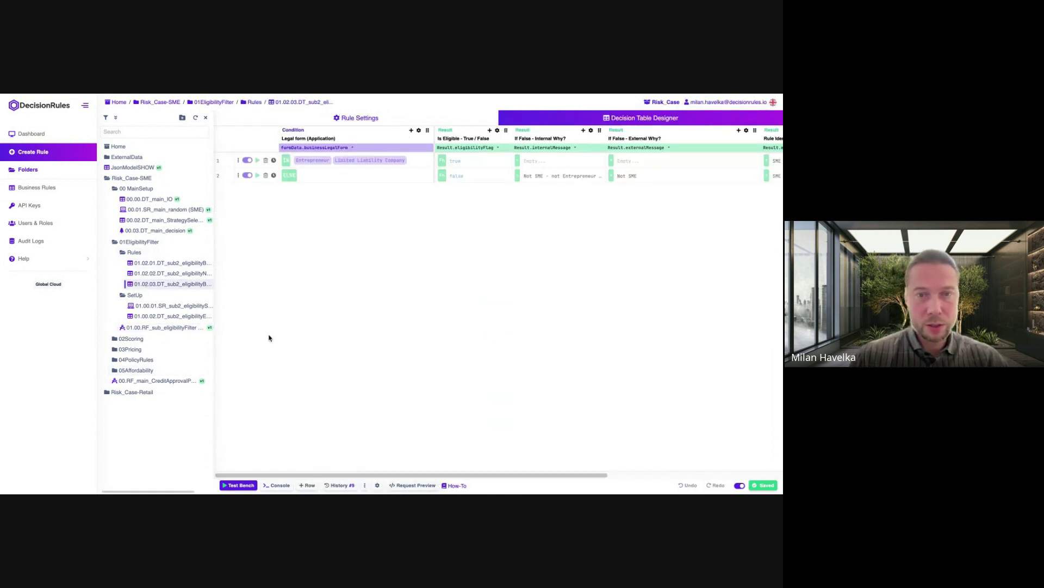
click(238, 485)
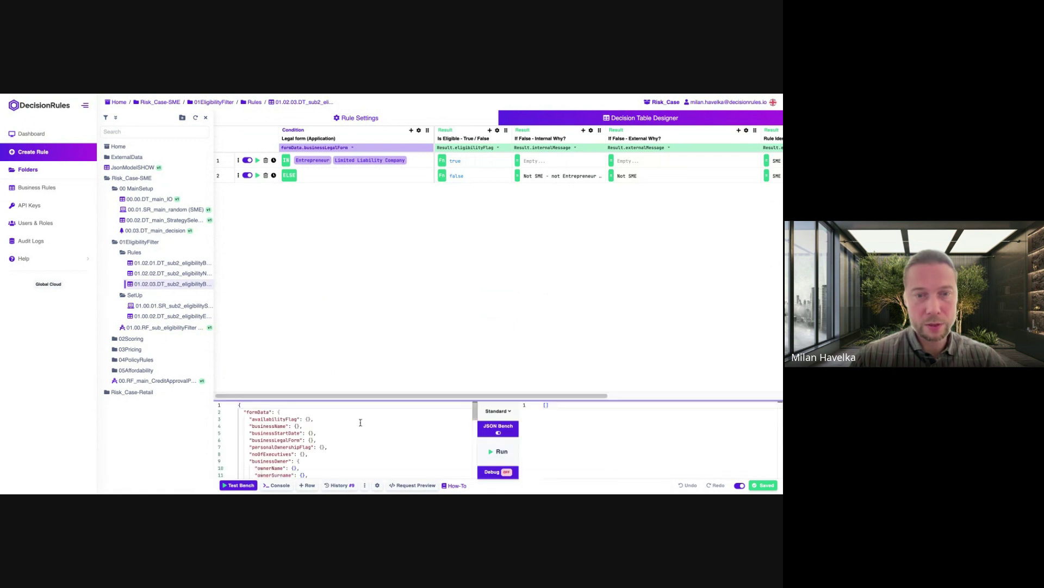
key(ctrl+a)
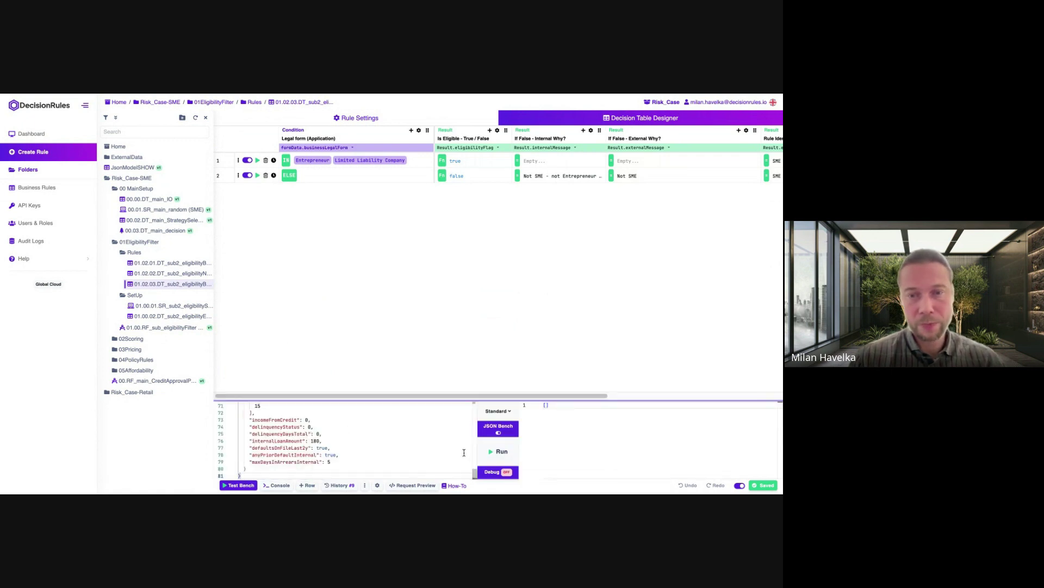
click(492, 452)
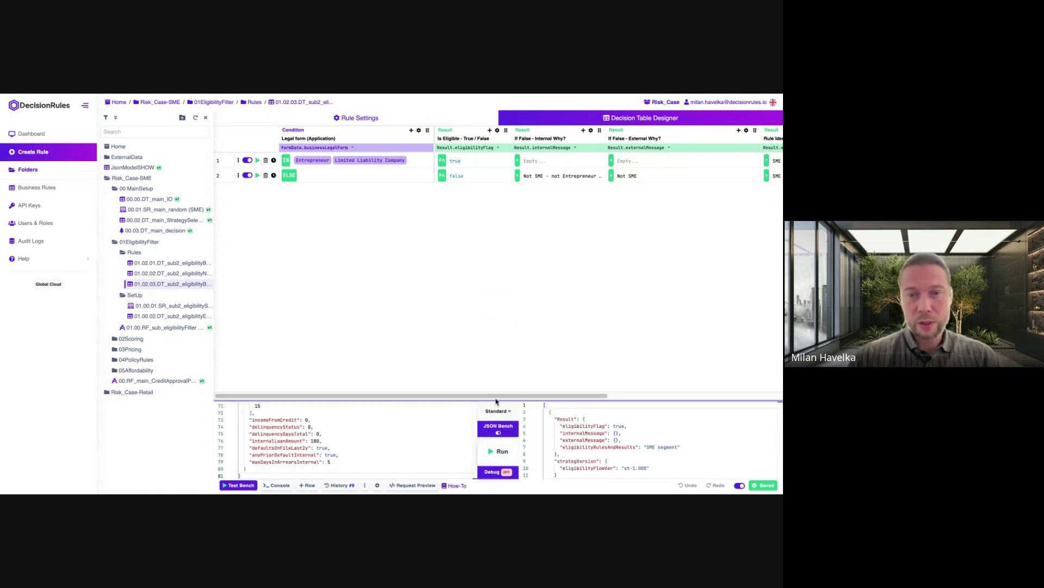
Enlarge the Test Bench with Debug enabled, set businessStartDate to 2023-10-21, and rerun the legal form table.
drag(496, 402, 488, 299)
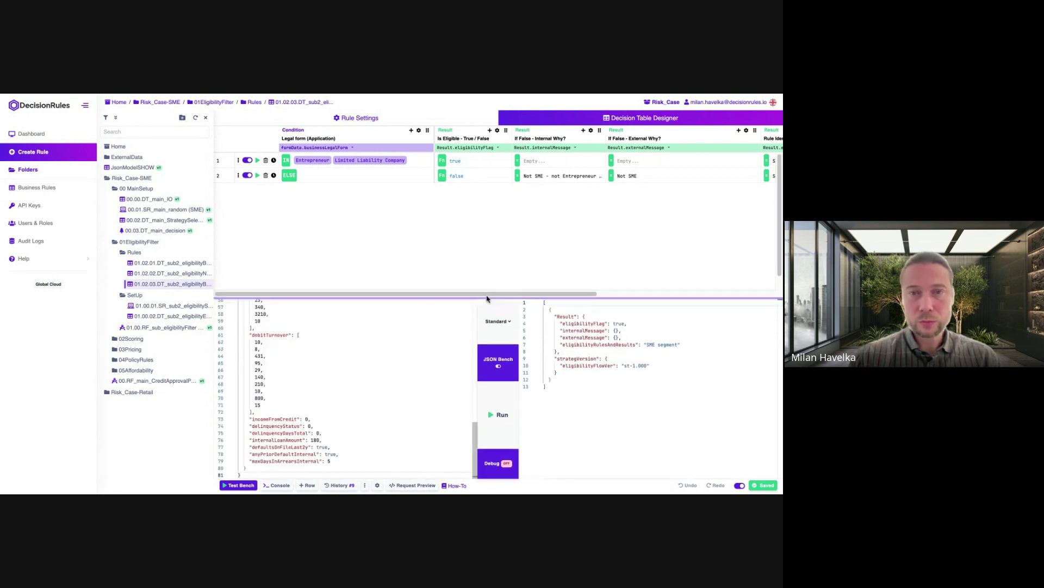
click(507, 463)
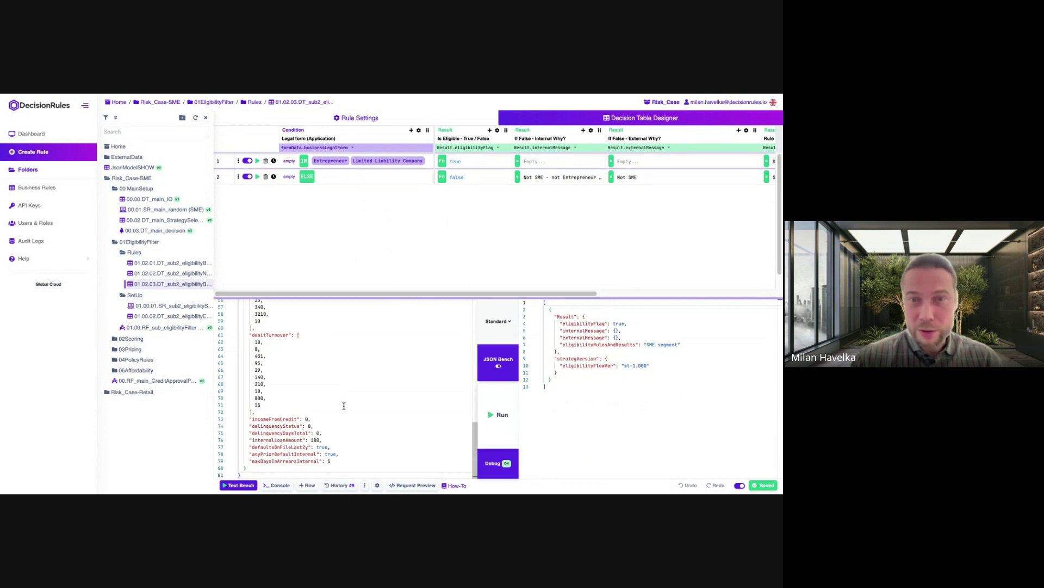
scroll(360, 391, up, 6)
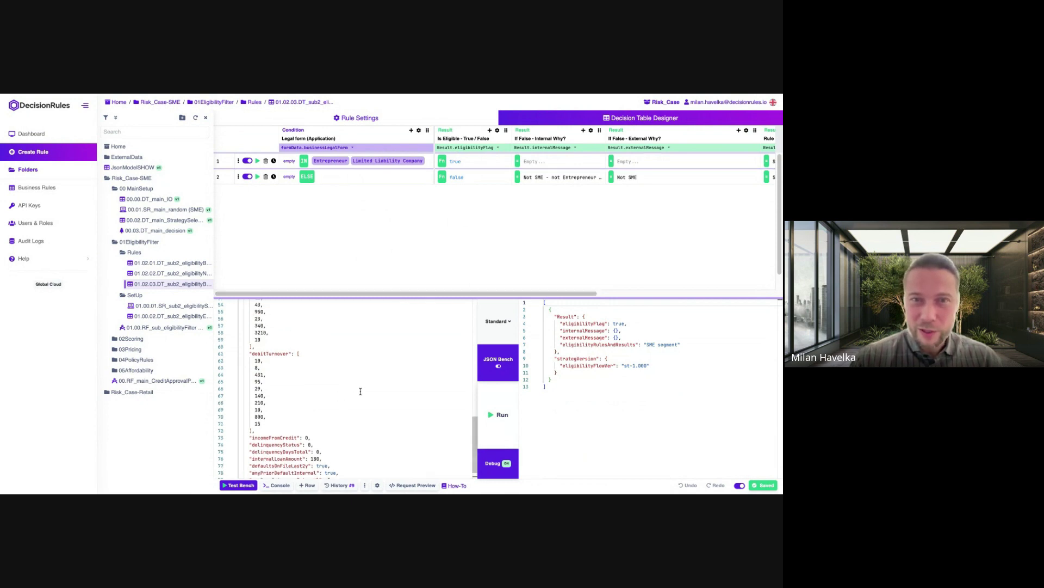
scroll(344, 389, up, 2)
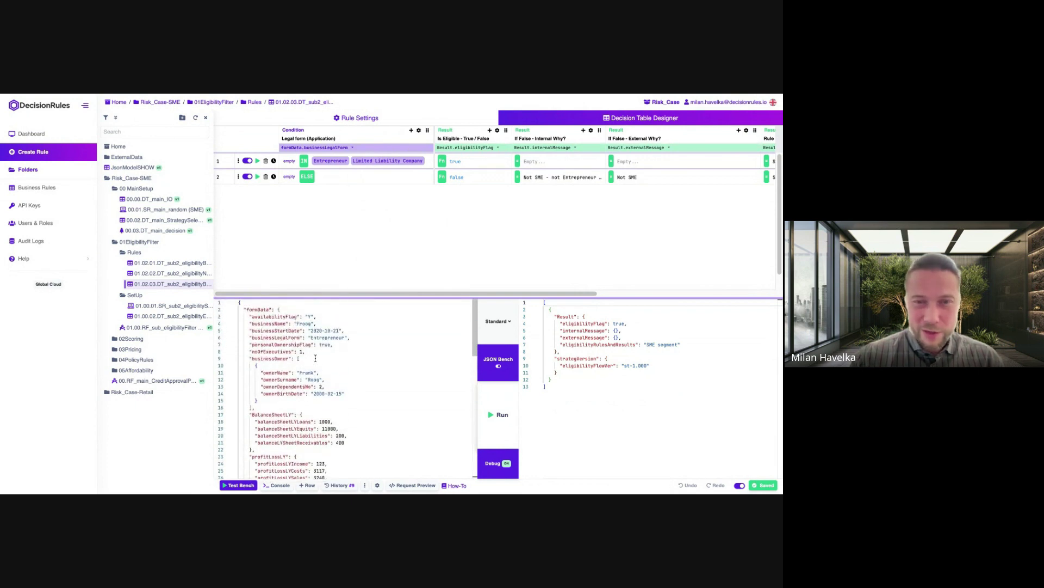
double_click(319, 332)
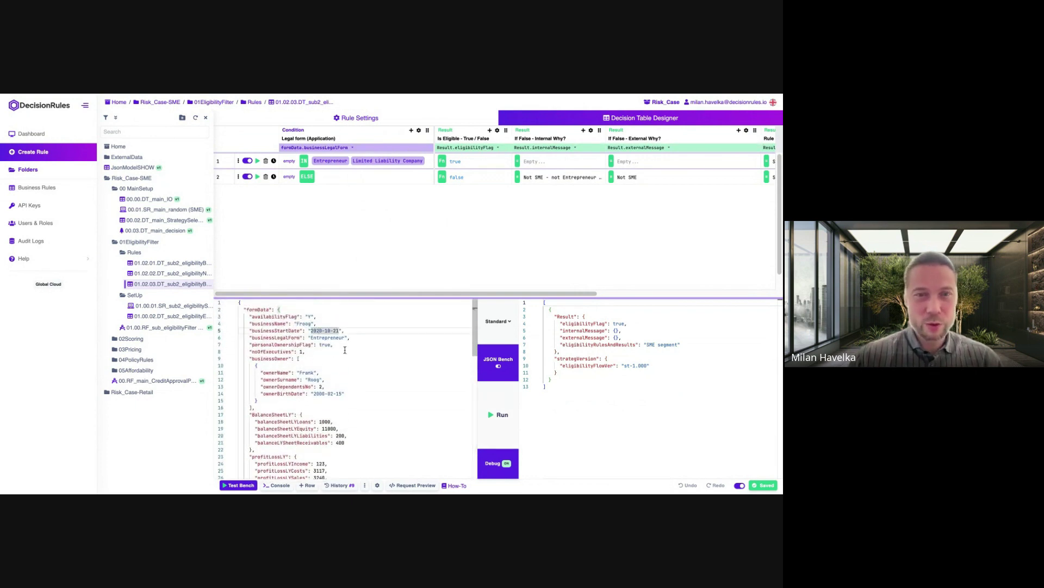
text(2023-10-21)
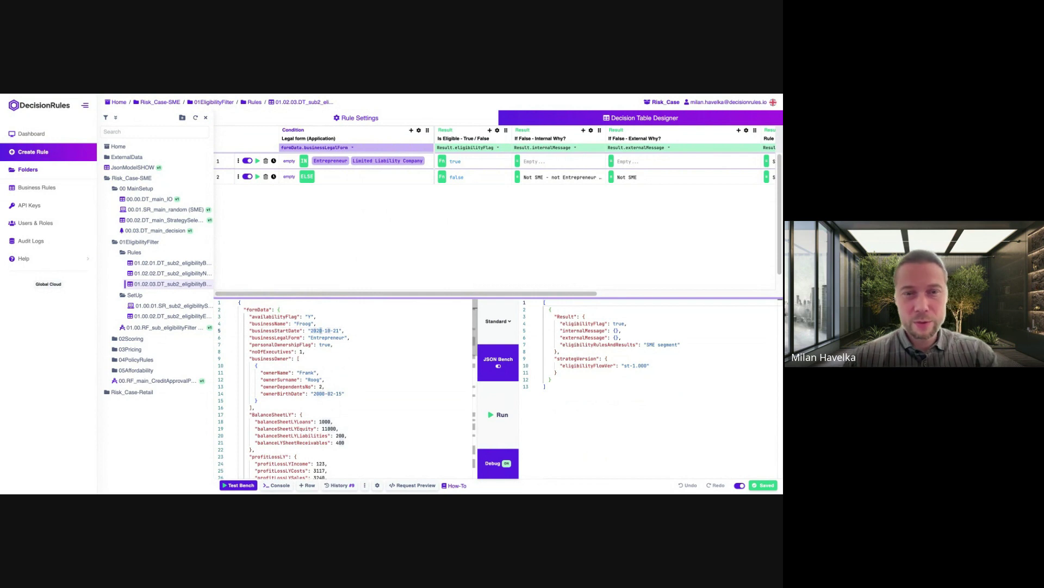
click(501, 418)
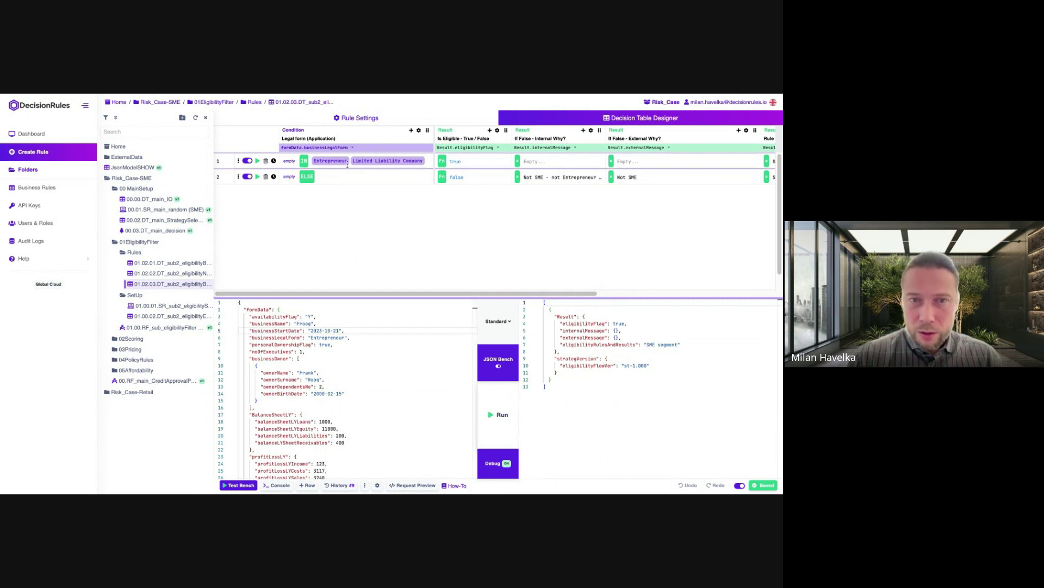
Set businessLegalForm to "Joint stock company" in the test input and rerun the legal form table.
double_click(325, 339)
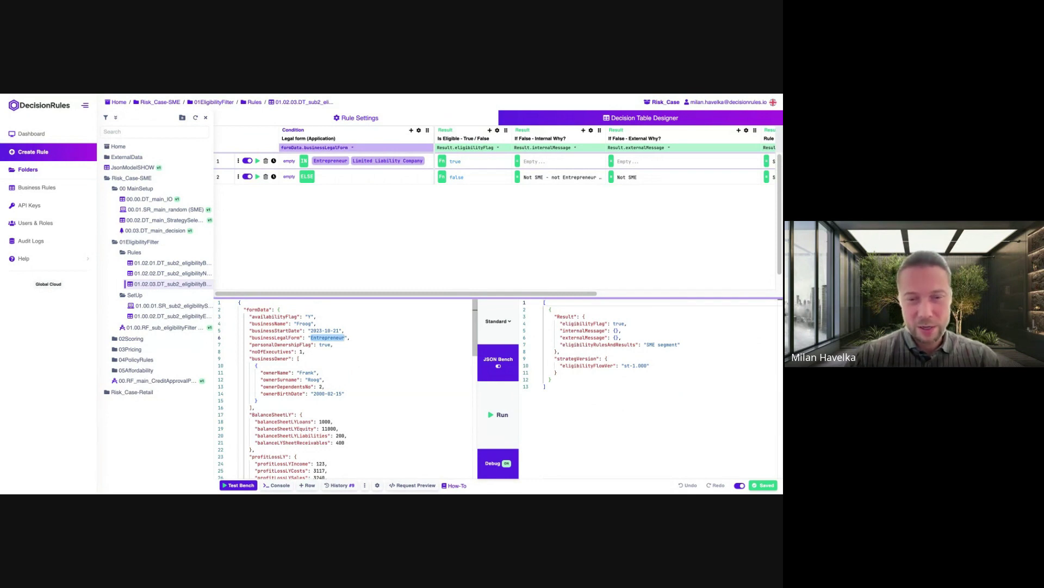
text(Joint stock)
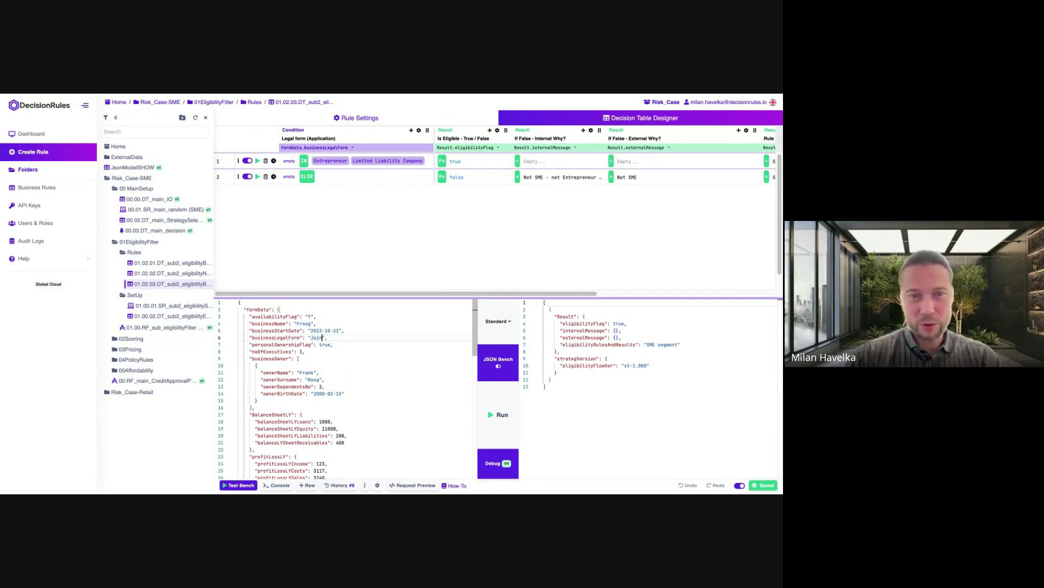
text( company)
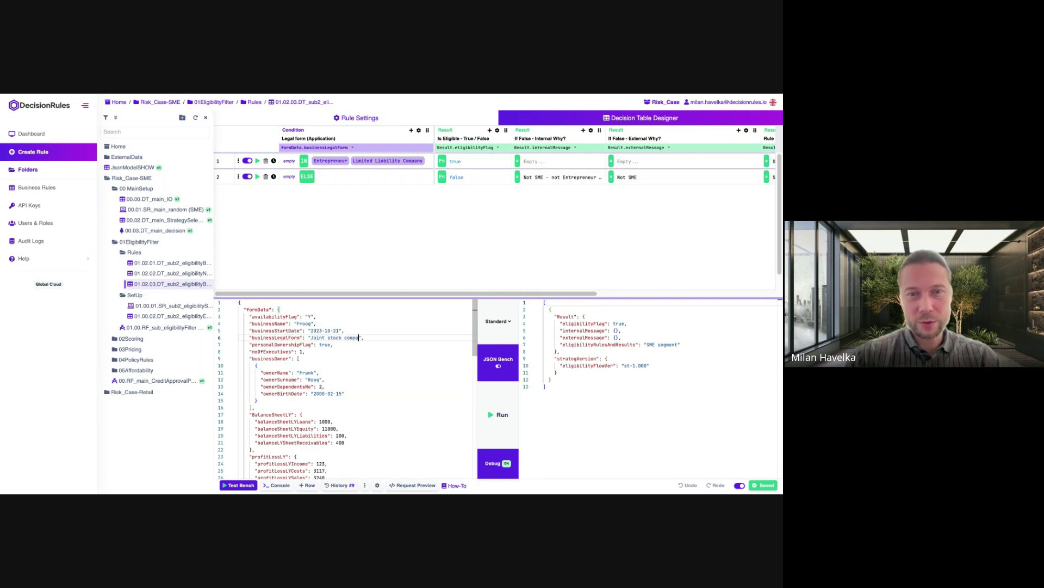
click(499, 414)
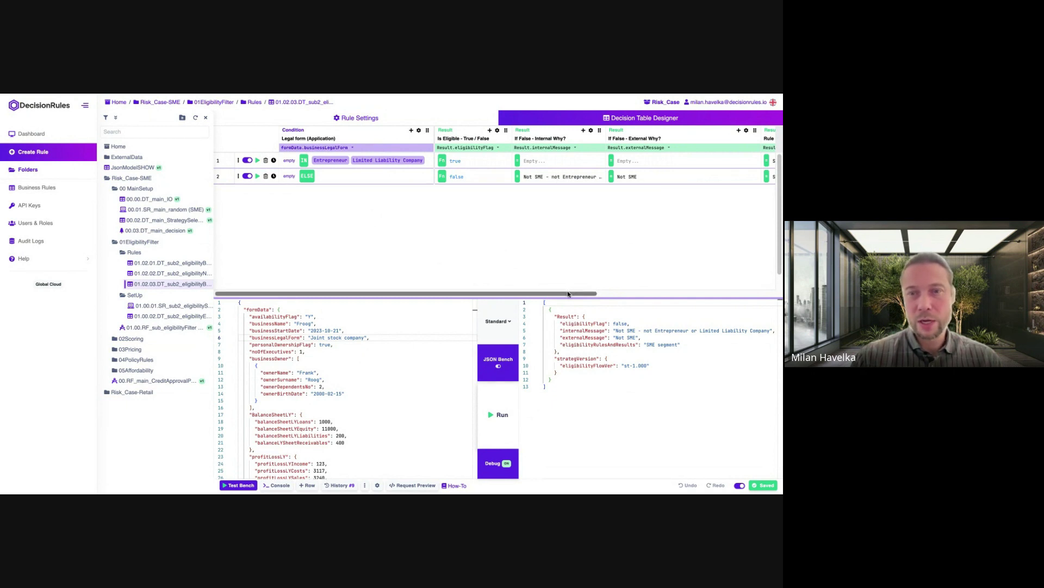
Examine the legal form table's rule identification and version columns, and view the 00.02 main strategy selector table.
drag(568, 293, 742, 297)
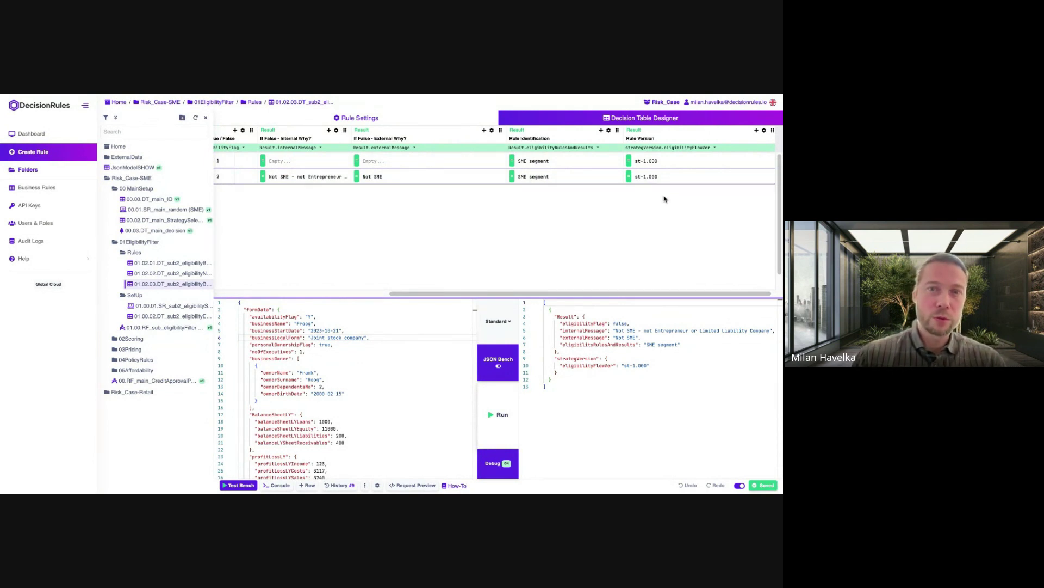
drag(442, 296, 157, 292)
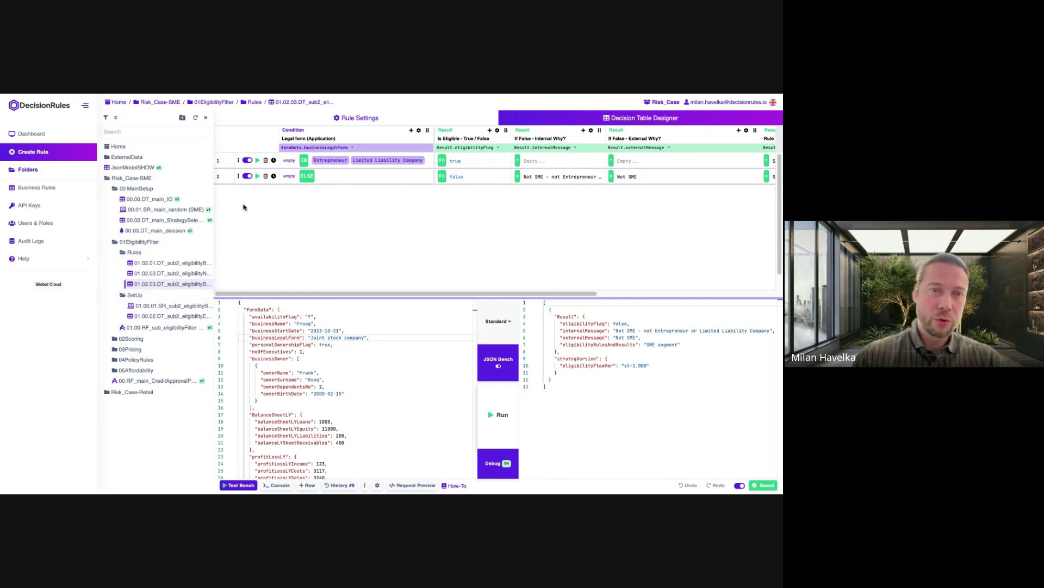
click(147, 221)
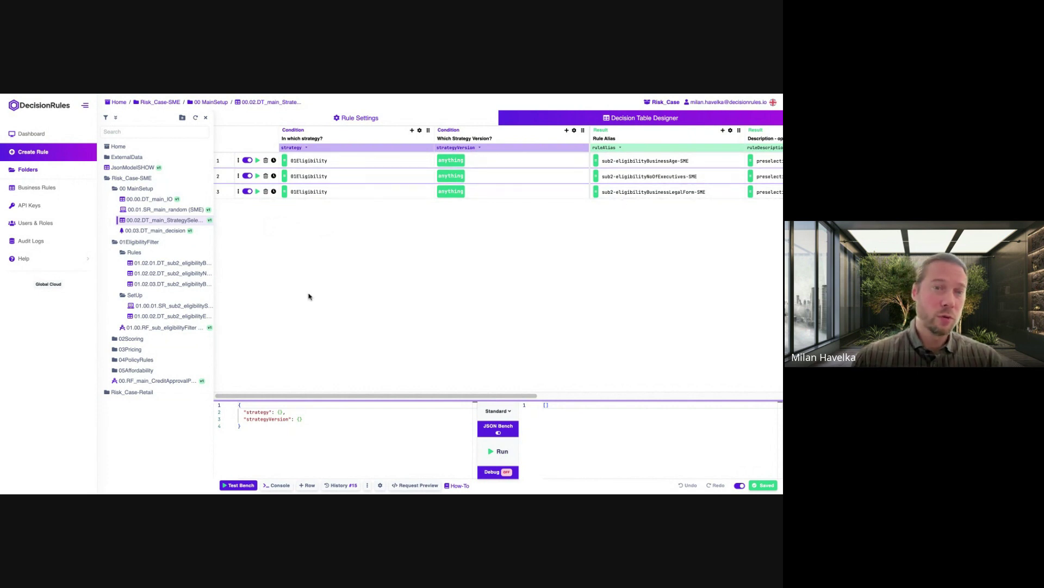
Collapse the main setup and eligibility folders, and open the 02.01.RF_sub_Scoring (SME) rule flow with an enlarged Test Bench.
click(114, 340)
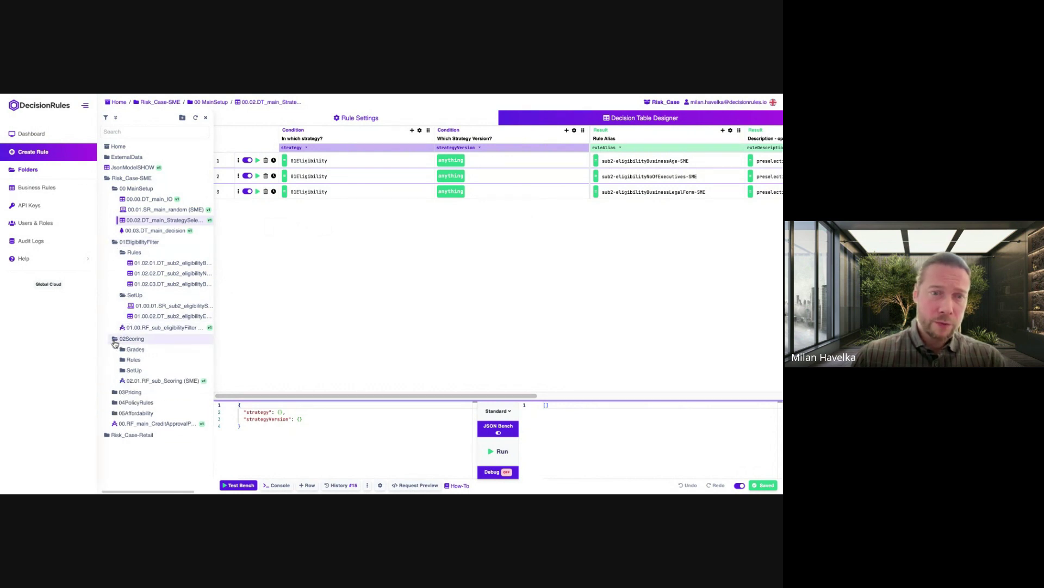
click(115, 244)
click(115, 189)
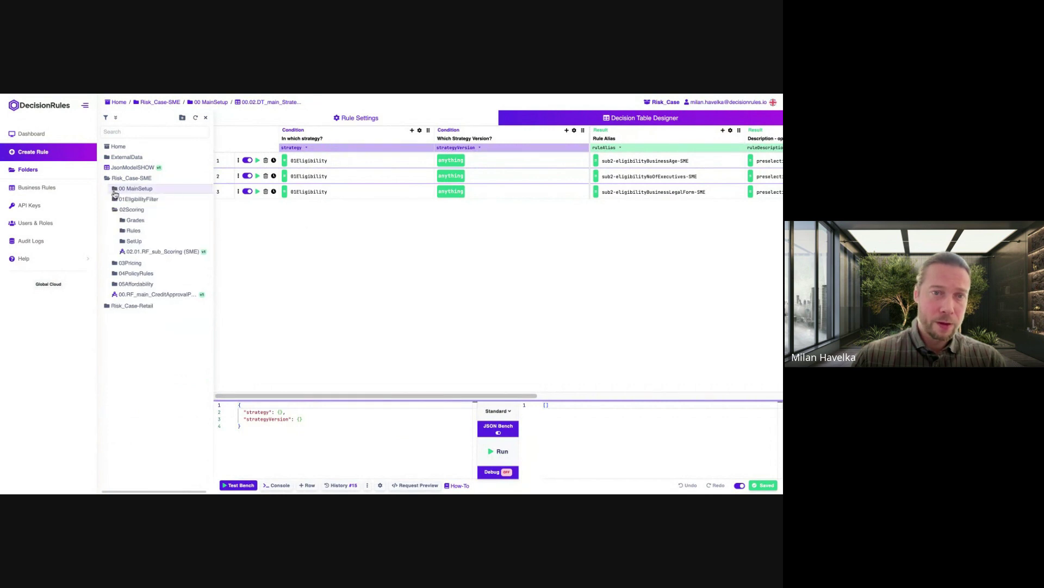
click(139, 251)
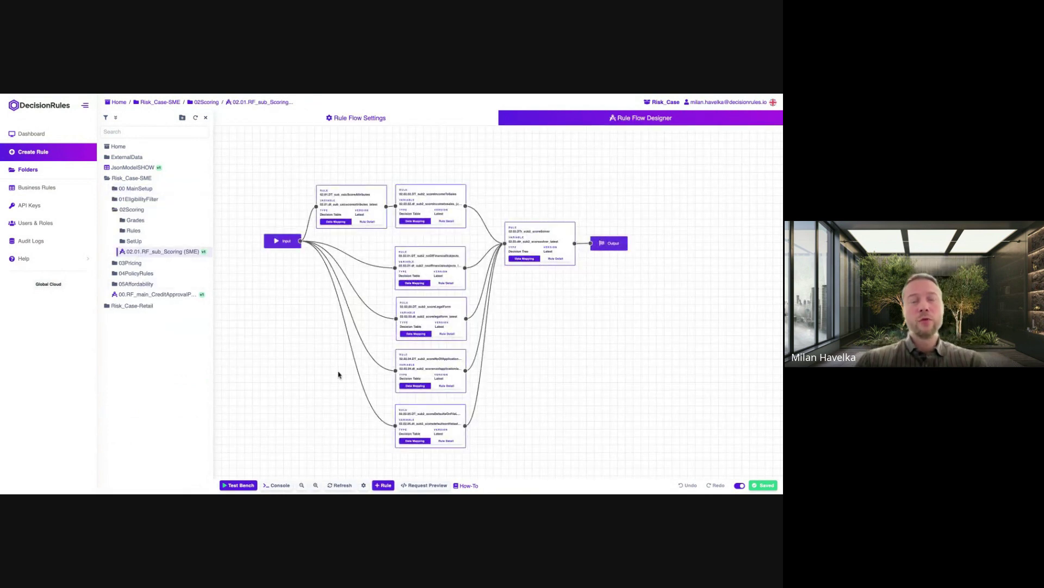
click(242, 485)
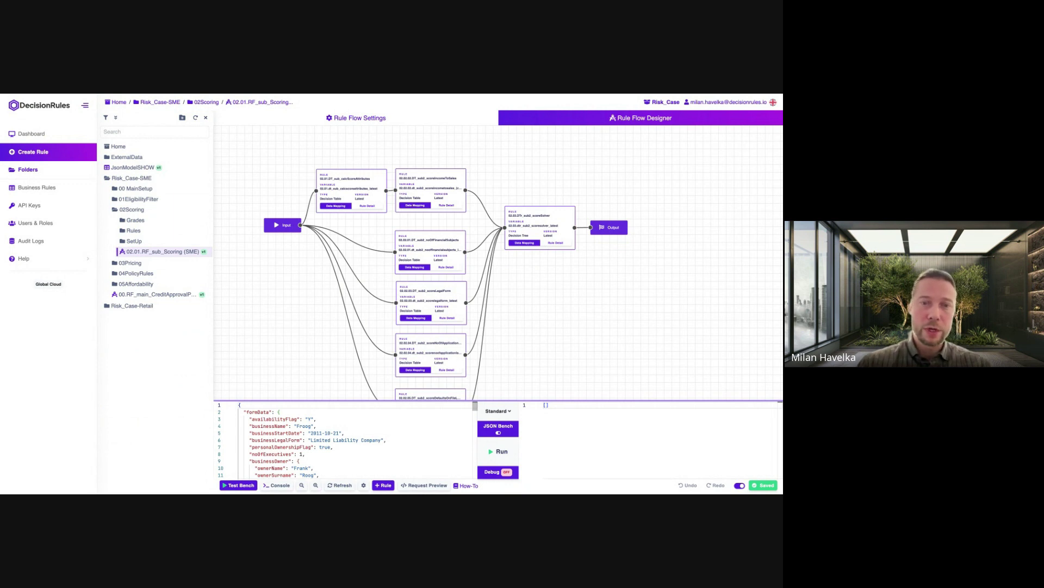
drag(348, 402, 349, 369)
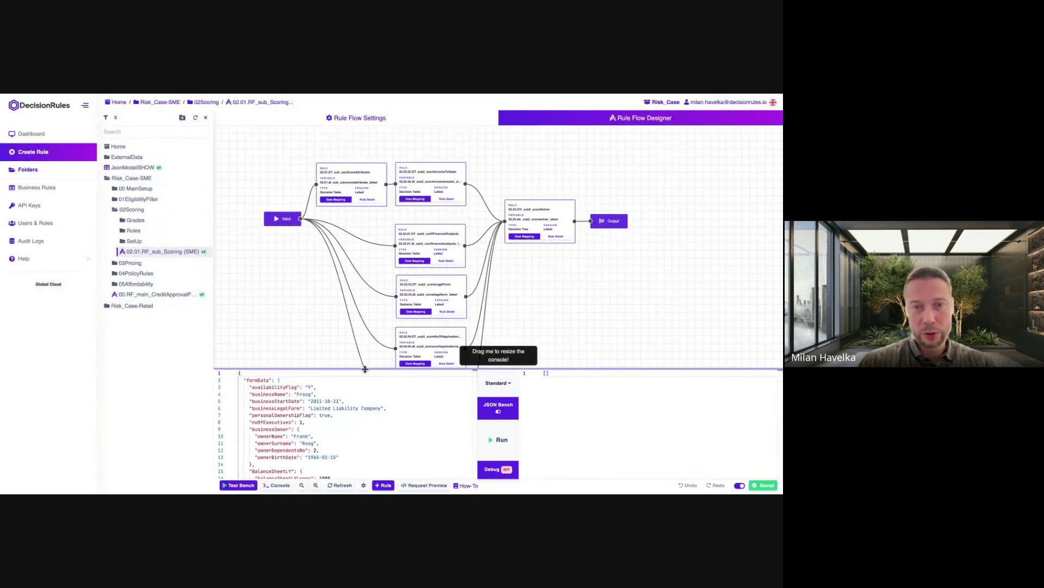
Run the SME scoring rule flow with its sample input, and rerun it with Debug enabled in a resized Test Bench.
drag(369, 372, 369, 323)
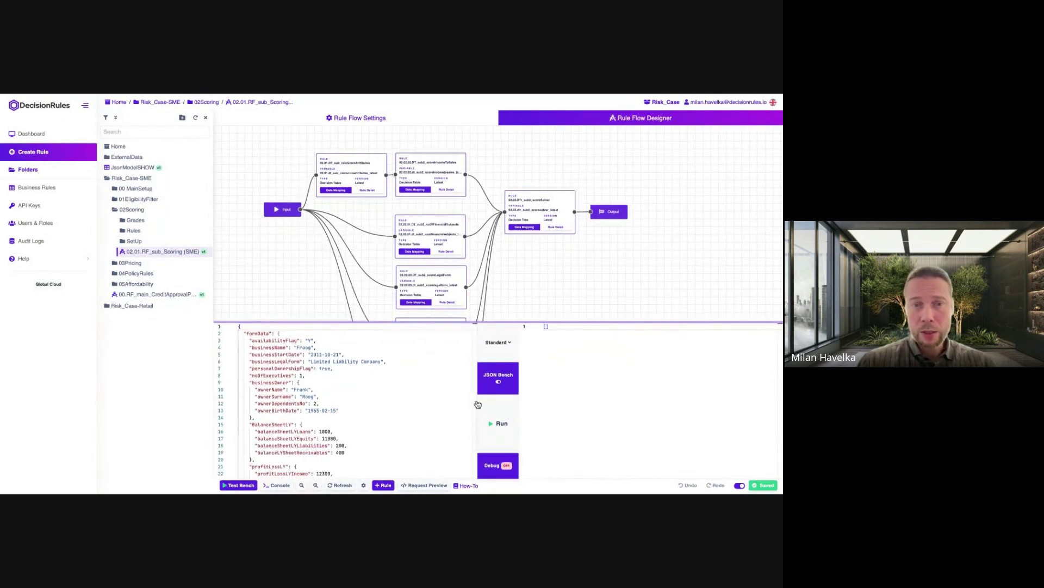
click(495, 427)
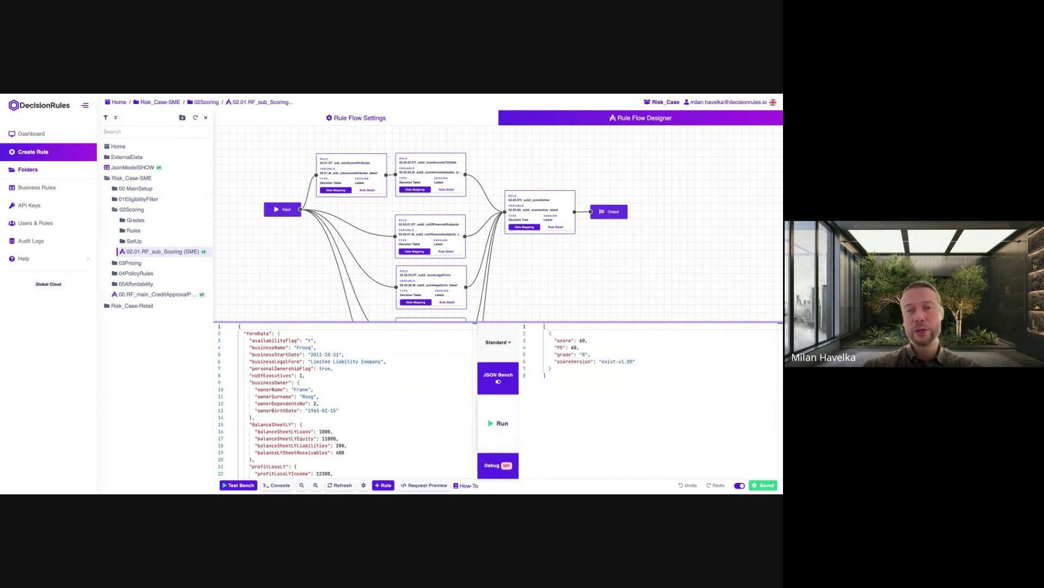
click(515, 475)
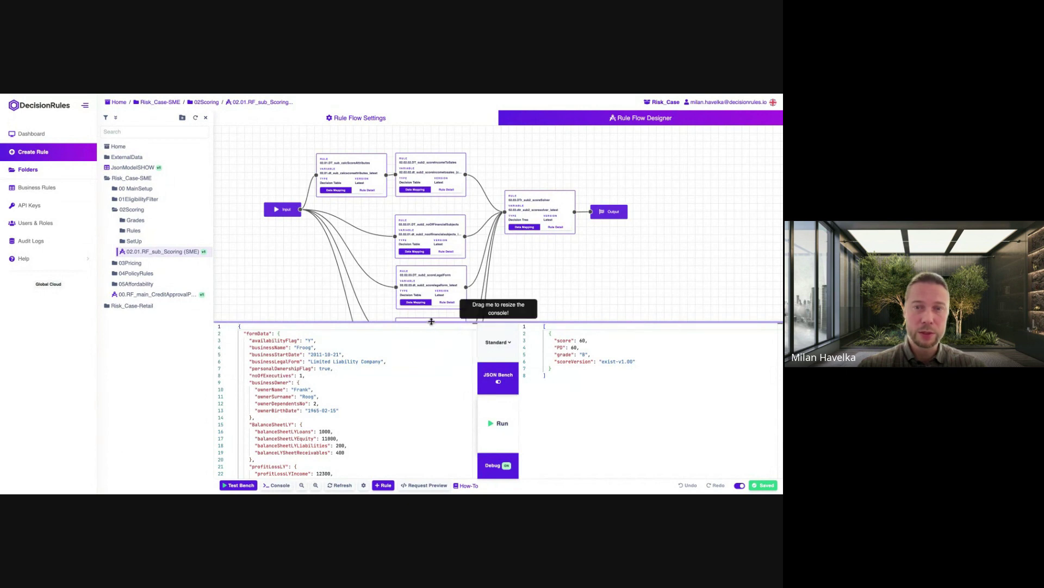
drag(431, 321, 450, 374)
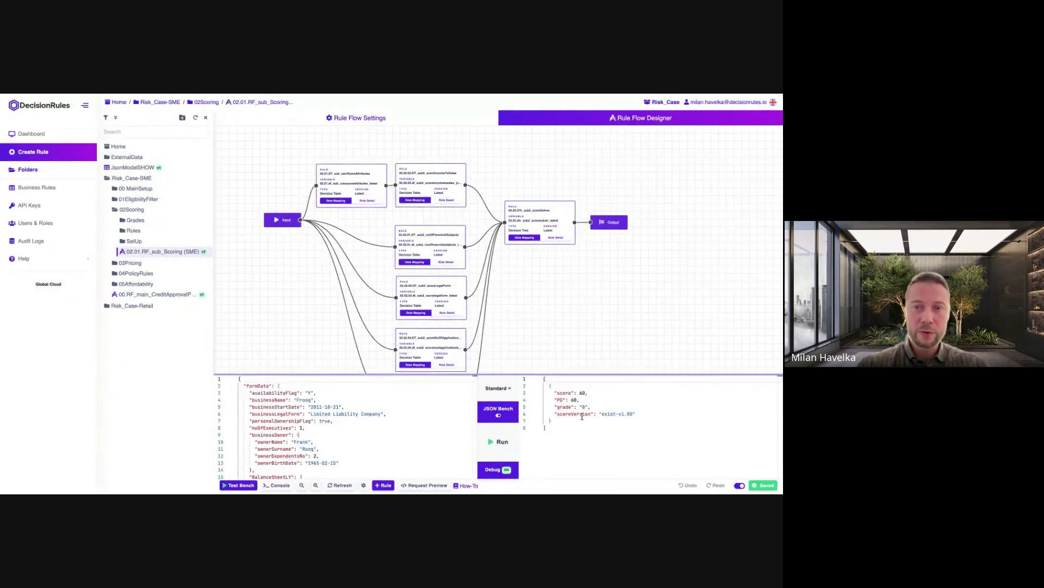
click(500, 447)
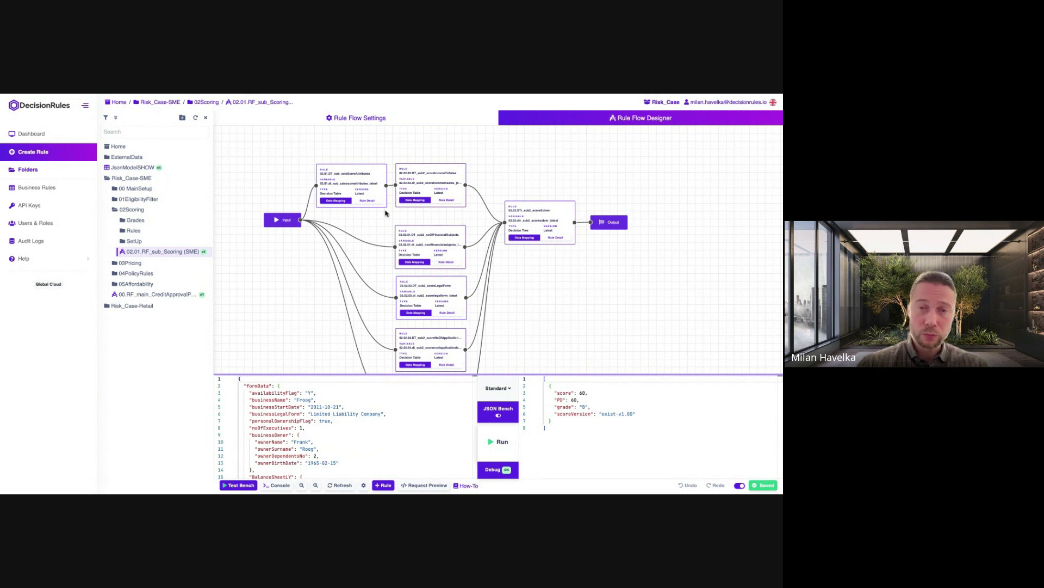
Expand the scoring Rules folder and view the 02.02.05 defaults and 02.02.04 number-of-applications score tables.
click(131, 230)
click(142, 243)
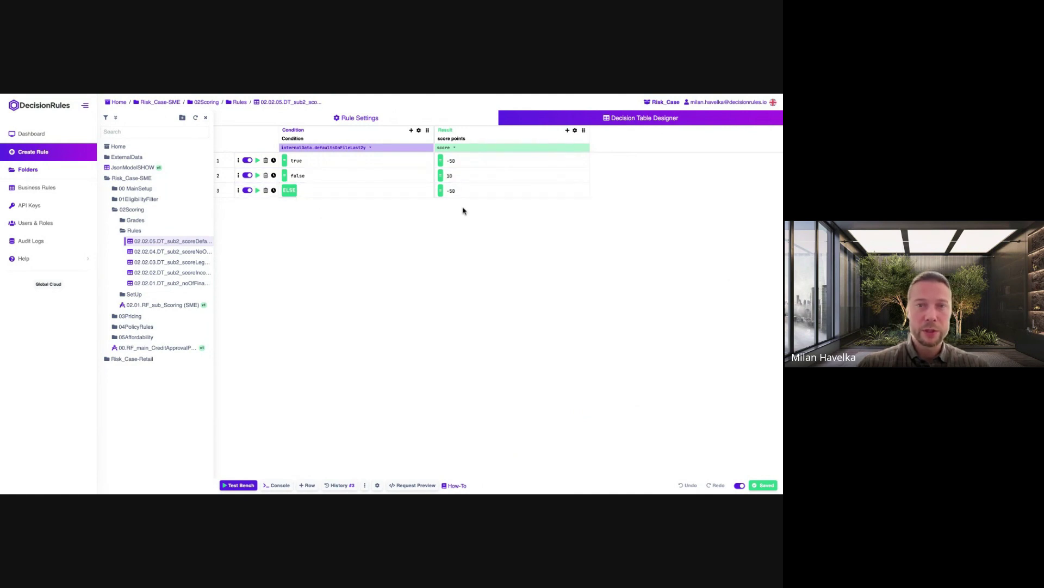
click(182, 252)
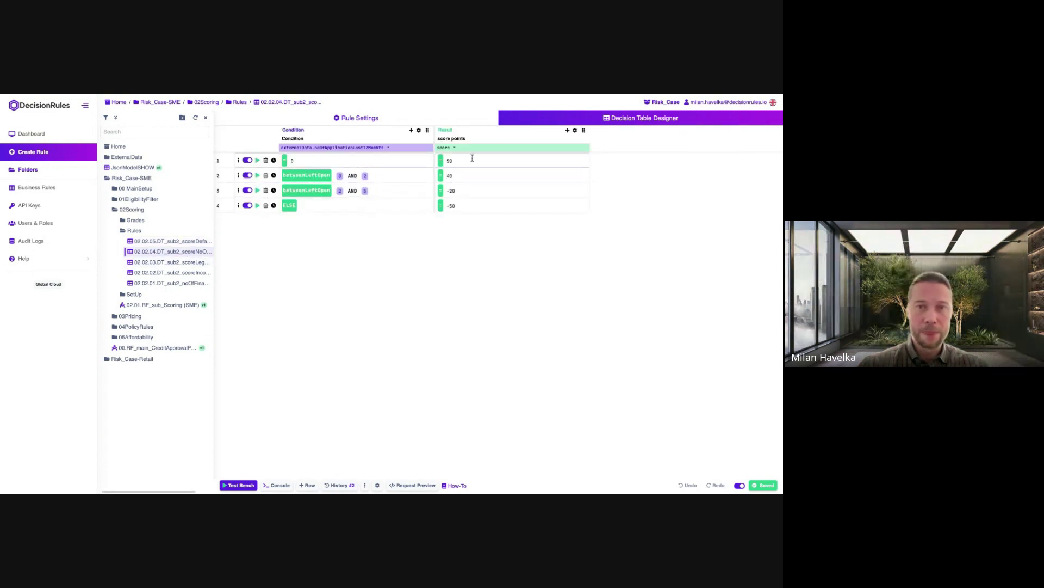
Open the 02.01 score attributes decision table from the scoring SetUp folder and view its full income to Sales function.
click(128, 297)
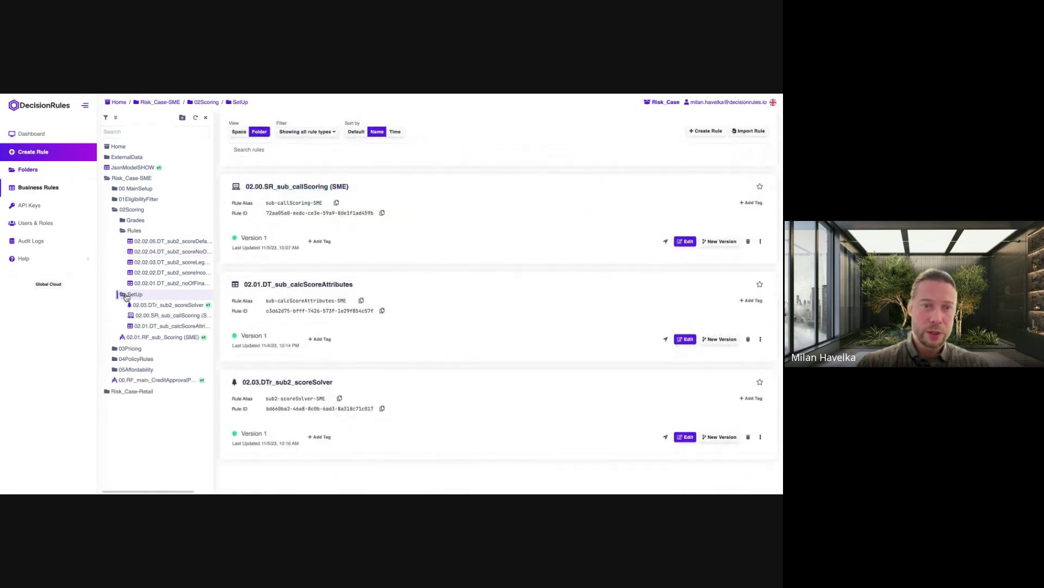
click(163, 326)
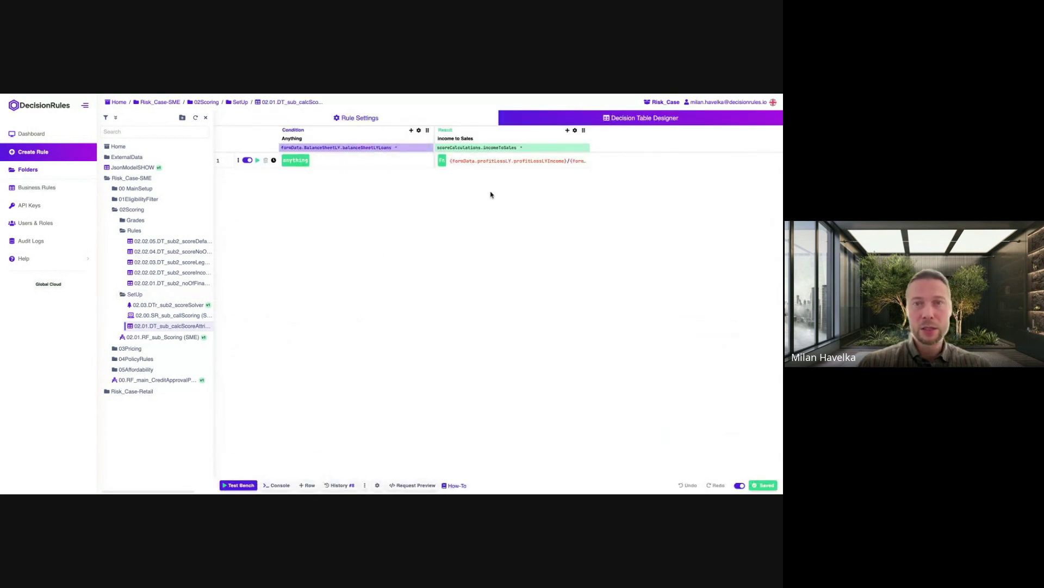
click(471, 163)
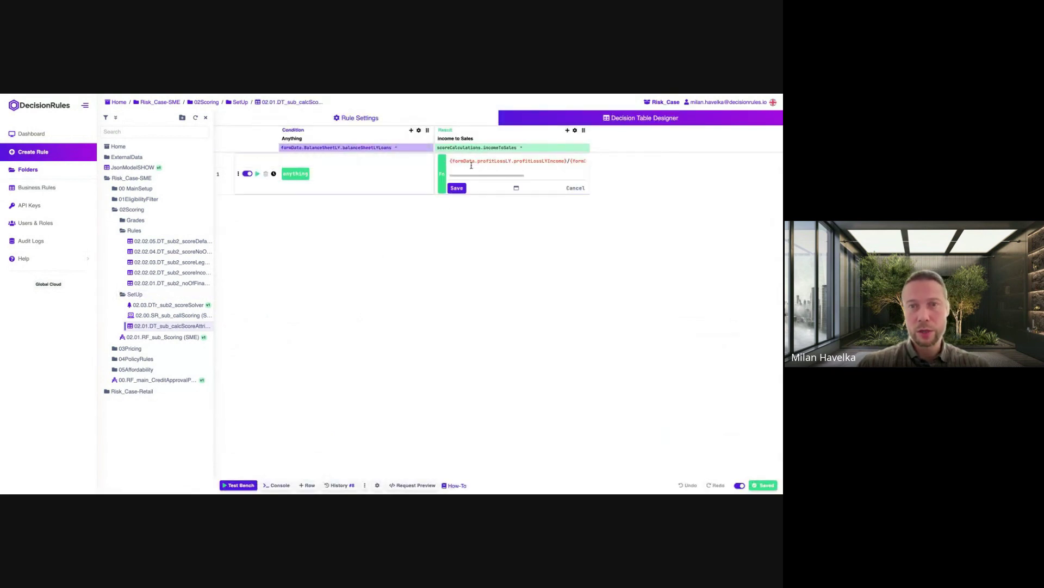
click(517, 190)
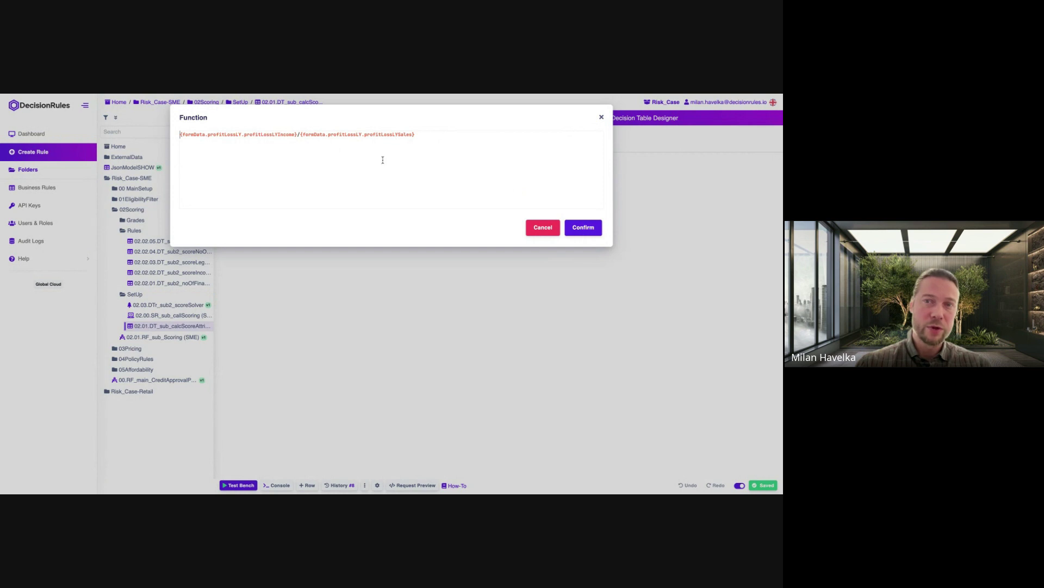
click(602, 117)
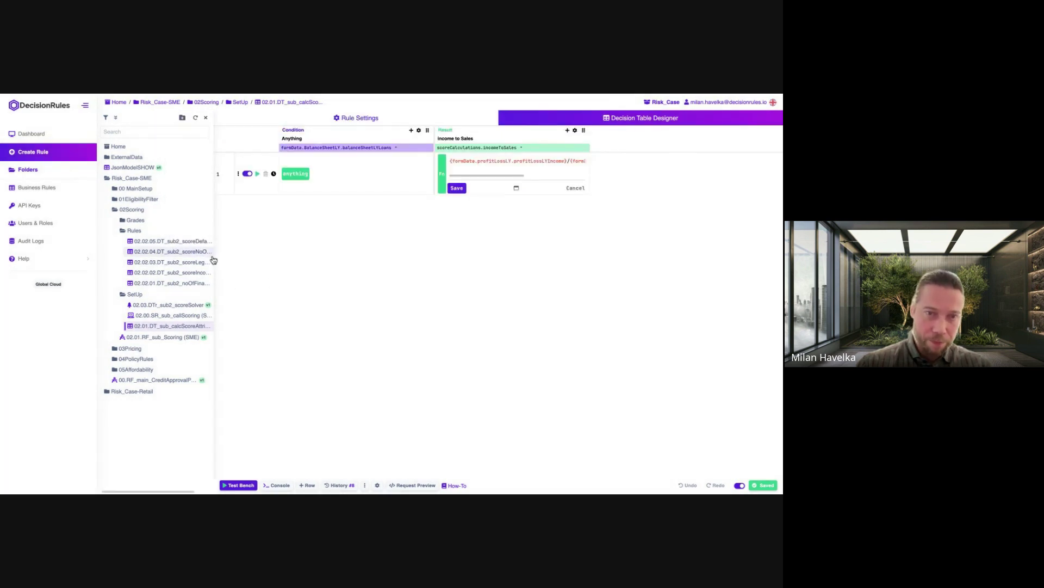
Revisit the 02.01.RF_sub_Scoring (SME) flow and its Test Bench, and compare the 02.03.01 and 02.03.02 score grade tables in the Grades folder.
click(158, 338)
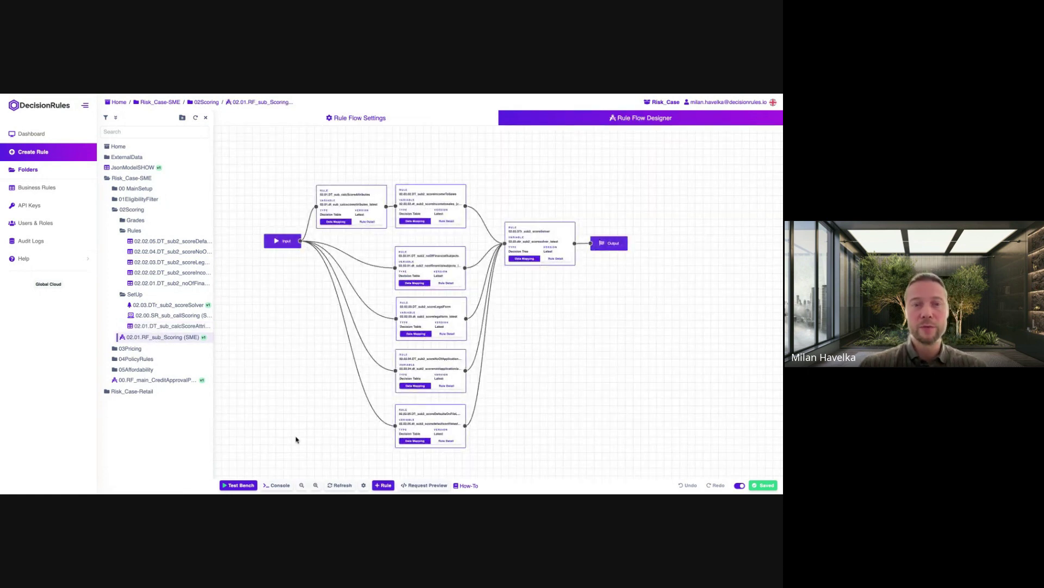
click(238, 484)
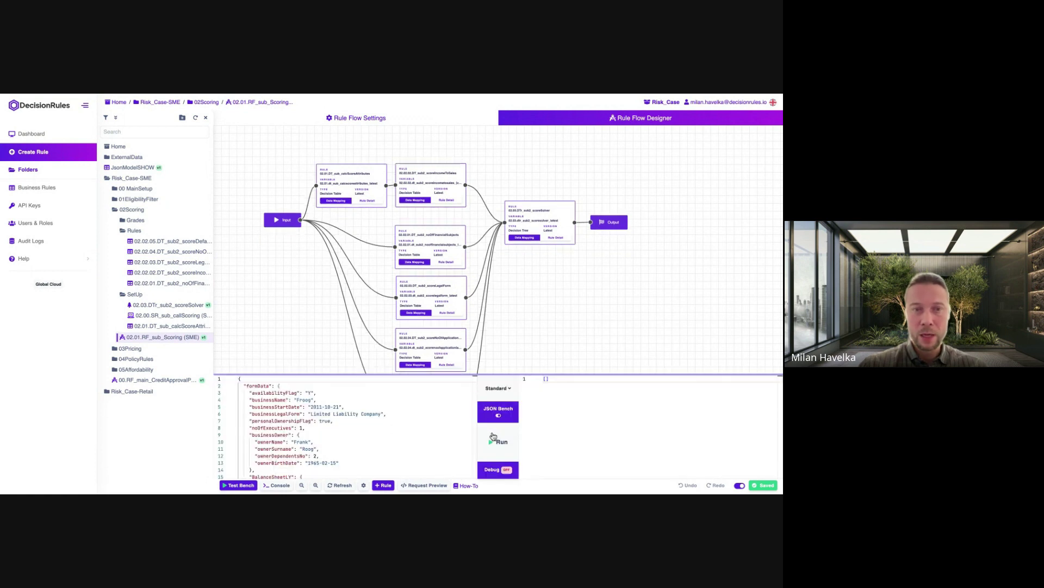
click(131, 230)
click(123, 221)
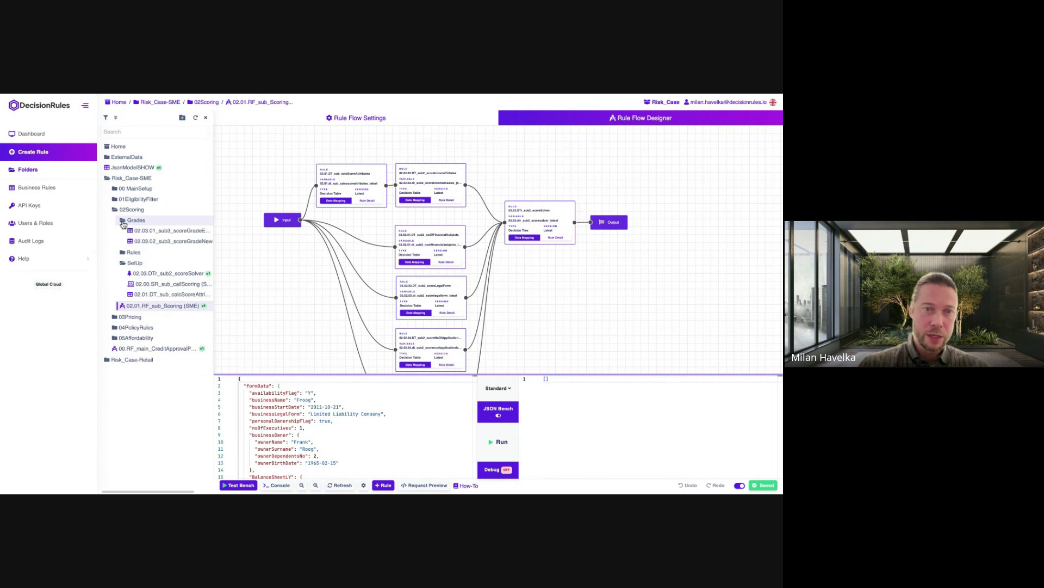
click(159, 232)
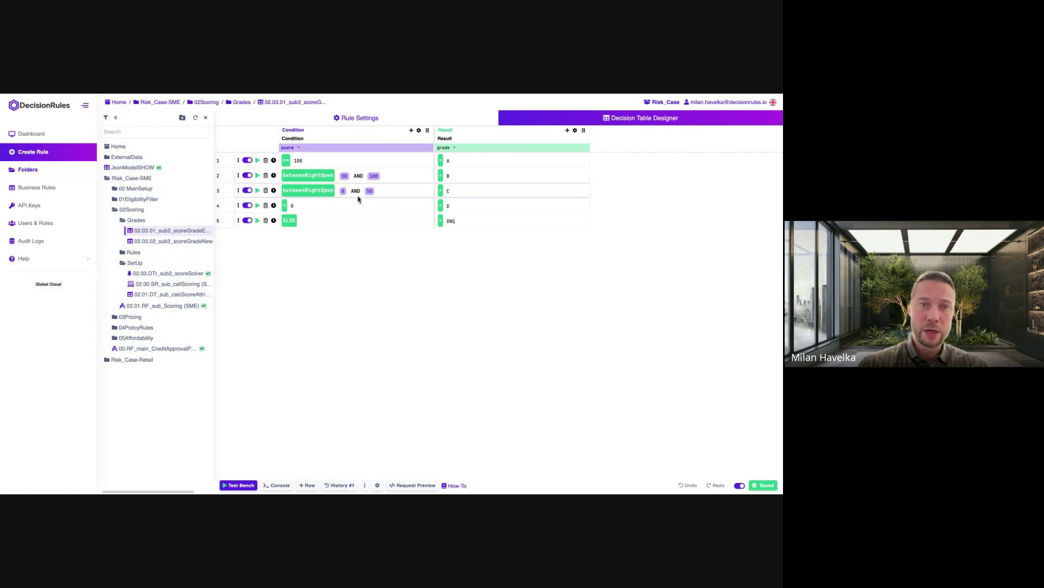
click(182, 241)
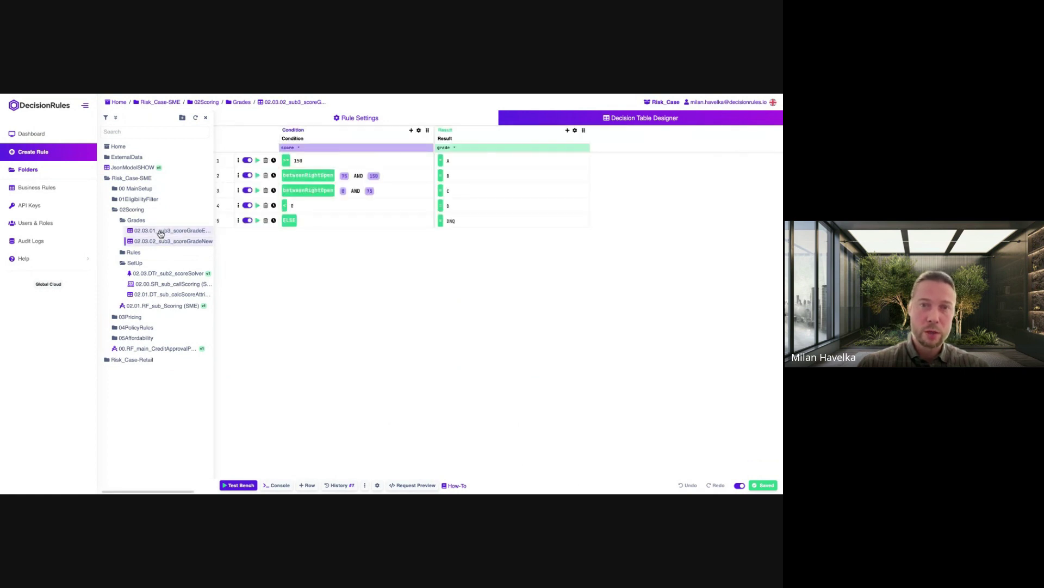
click(160, 232)
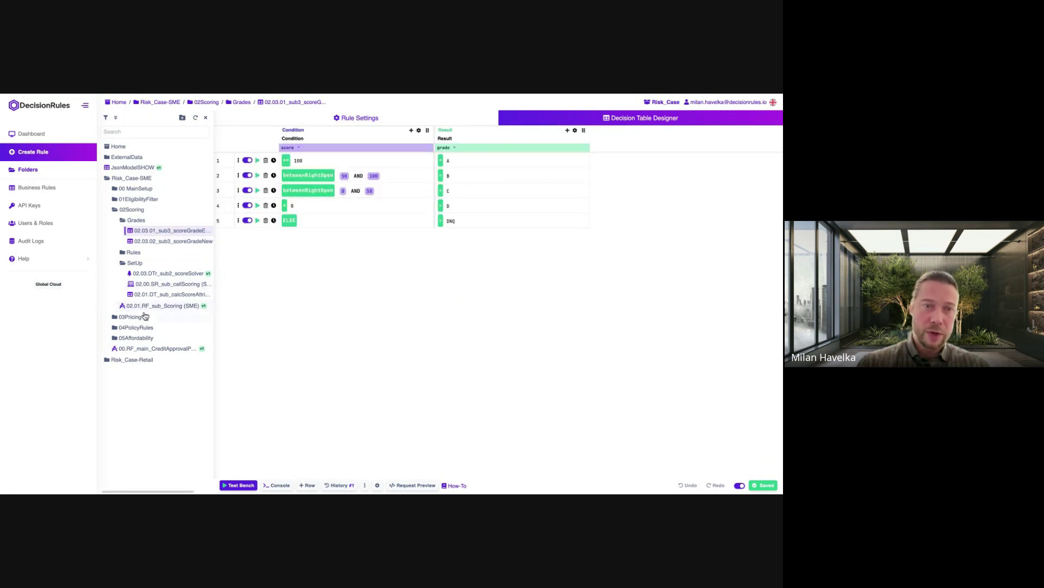
Reopen the 02.01.RF_sub_Scoring (SME) rule flow, enlarge its Test Bench, and run it with the default input.
click(157, 306)
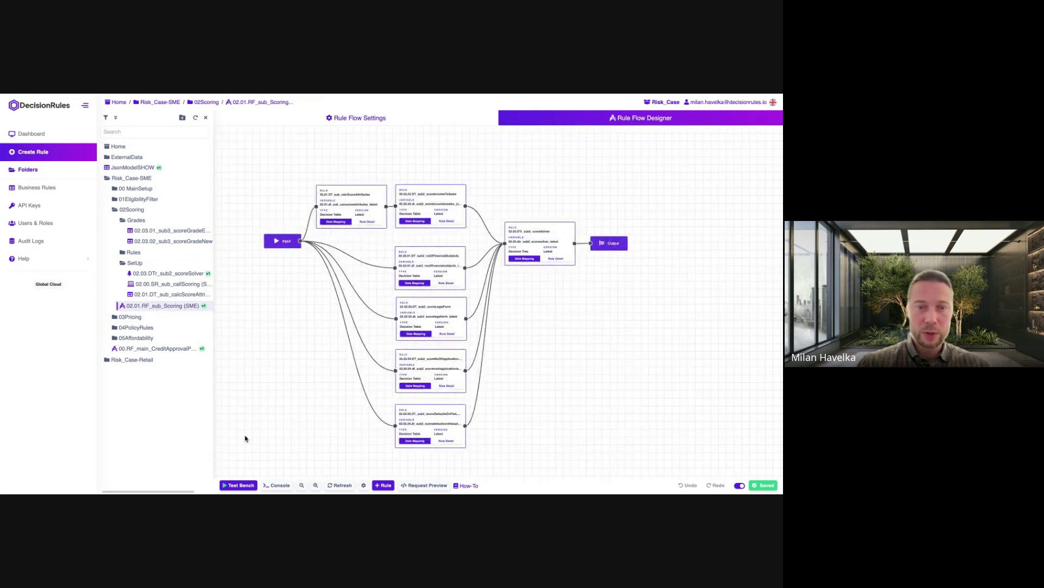
click(239, 485)
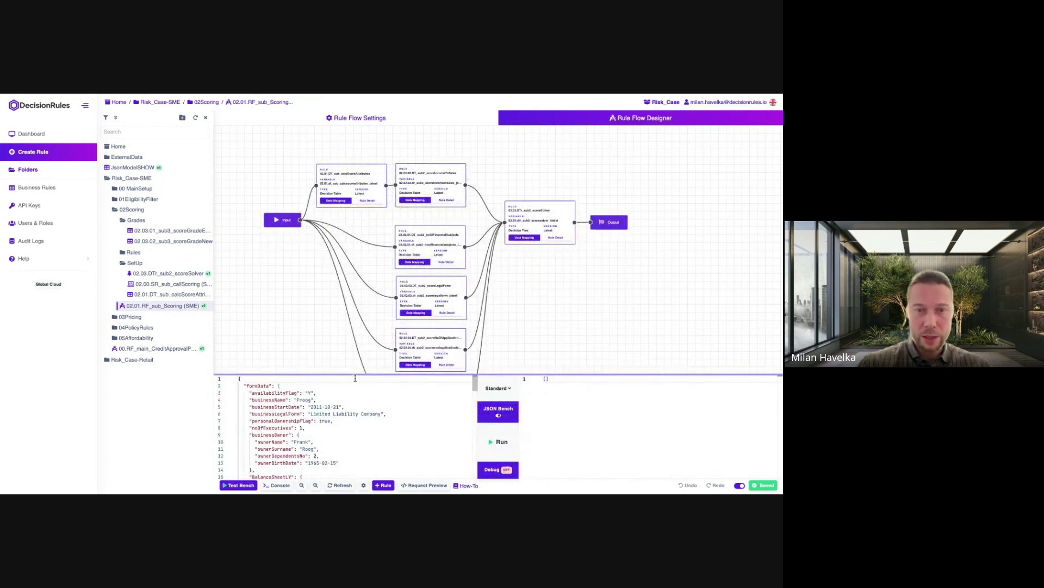
drag(355, 378, 358, 284)
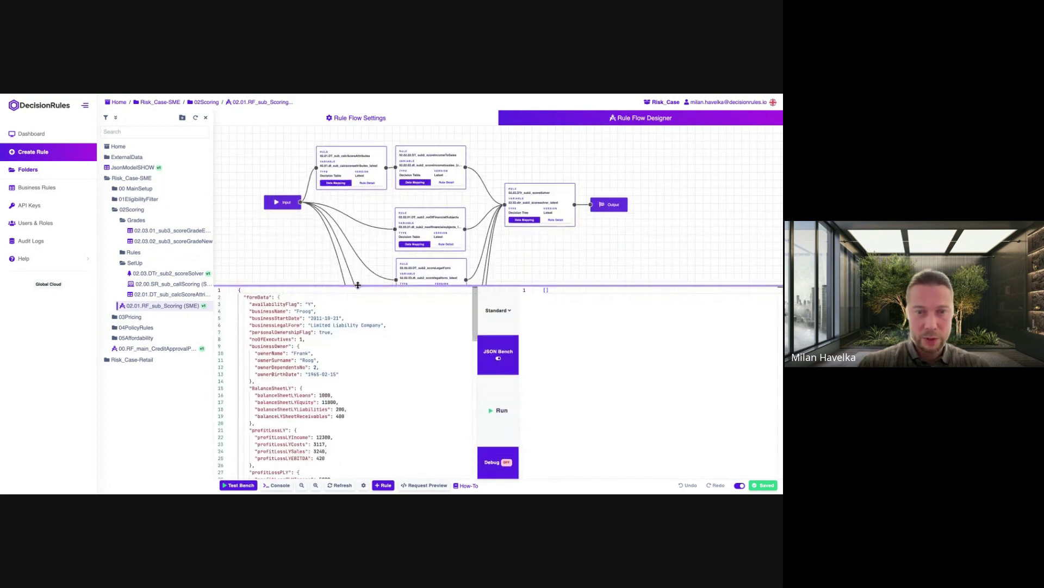
scroll(338, 381, down, 5)
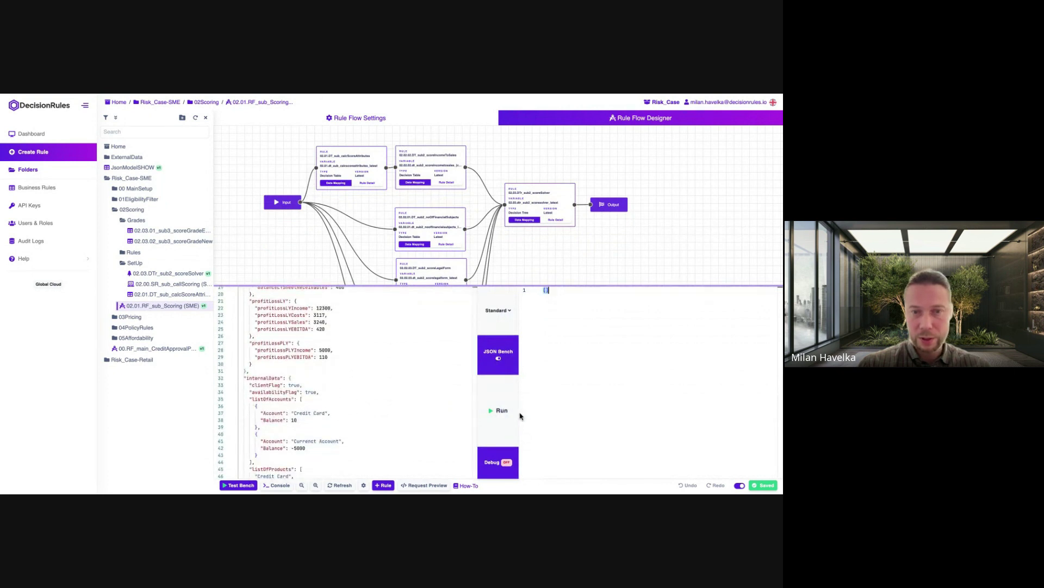
click(496, 412)
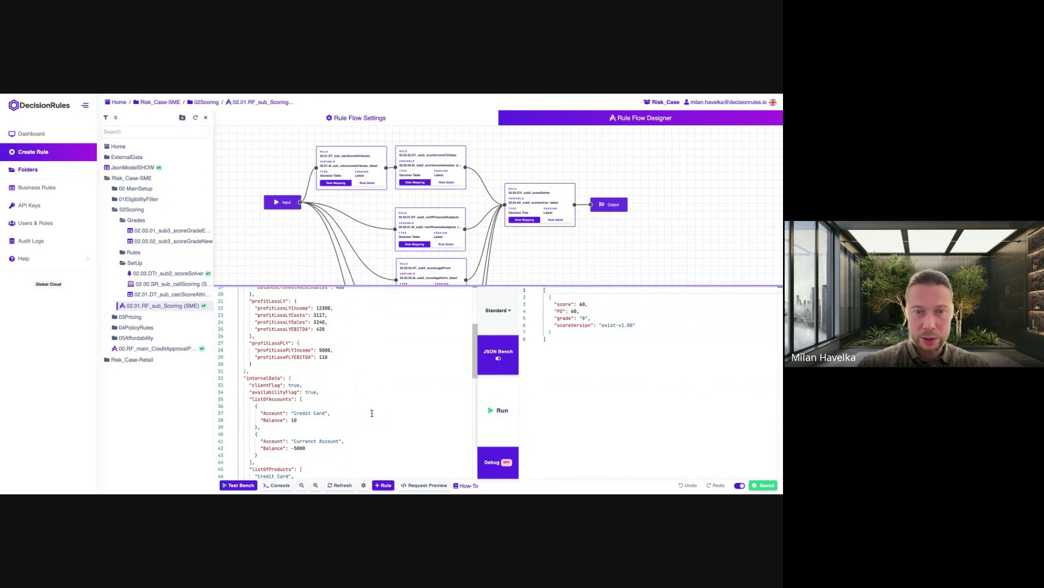
Set clientFlag under internalData to false in the test input and rerun the scoring flow.
scroll(372, 414, down, 5)
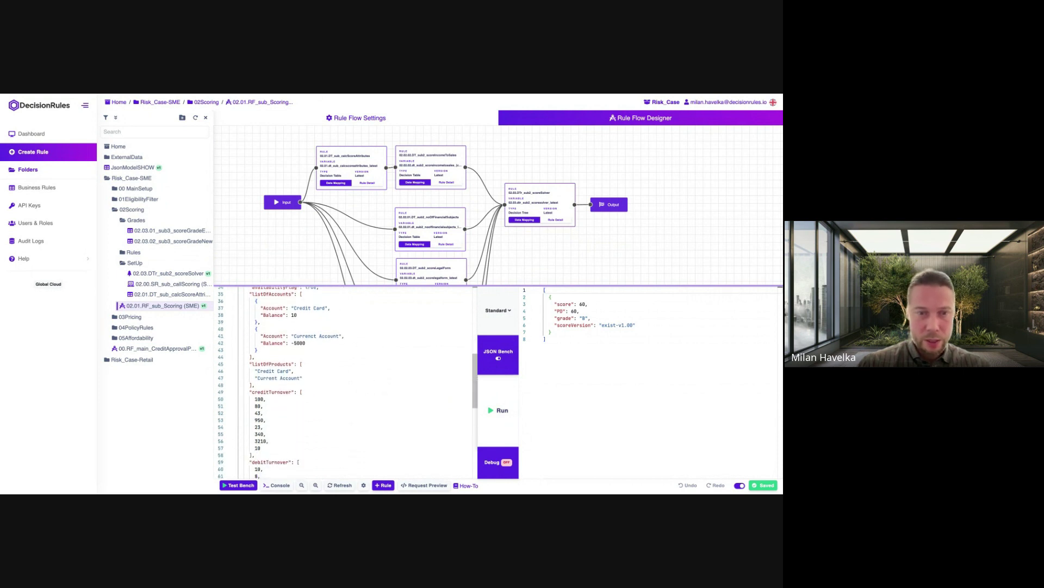
scroll(348, 383, down, 5)
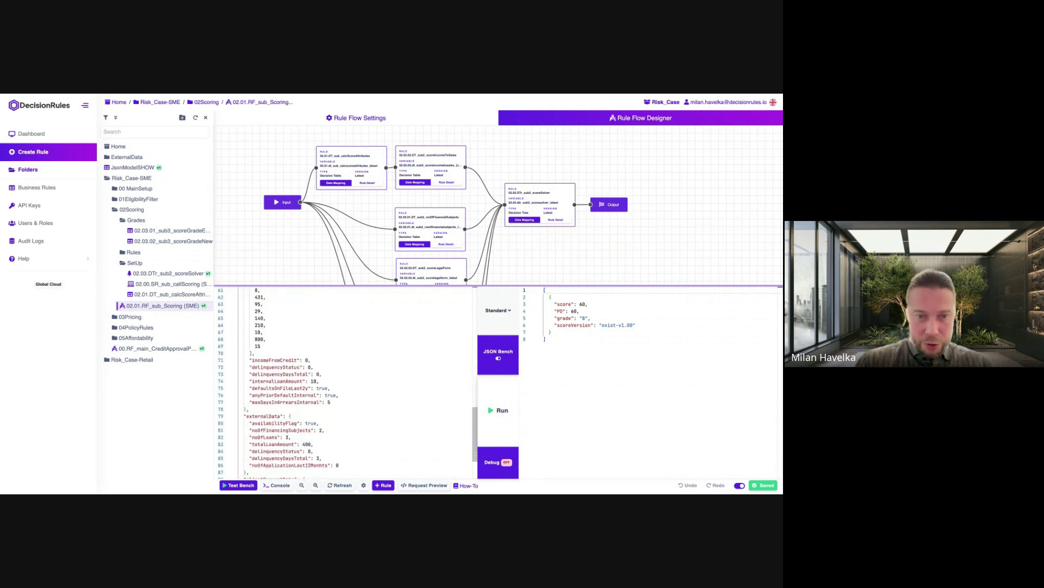
scroll(306, 424, down, 3)
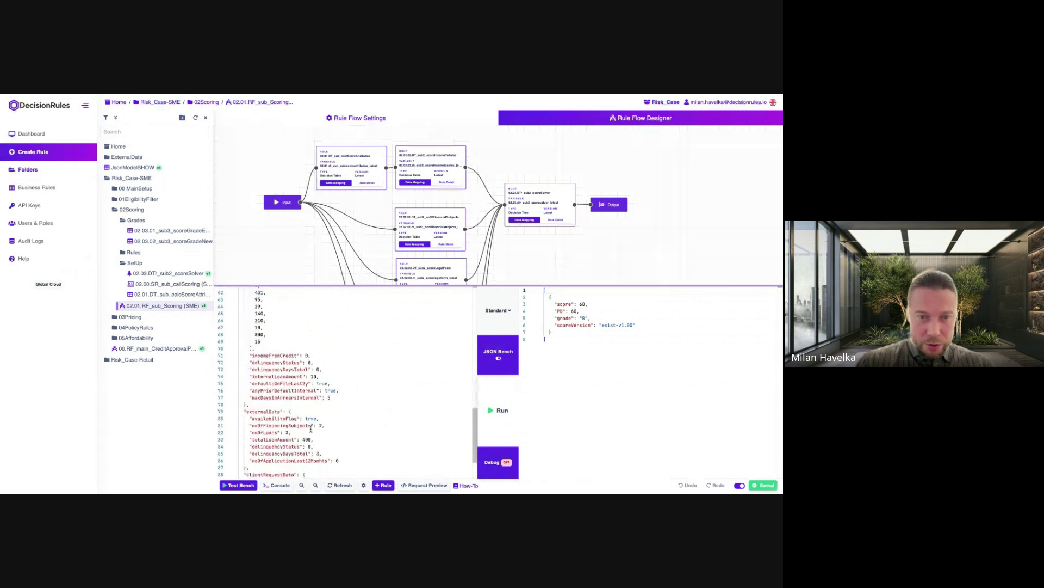
scroll(311, 428, up, 12)
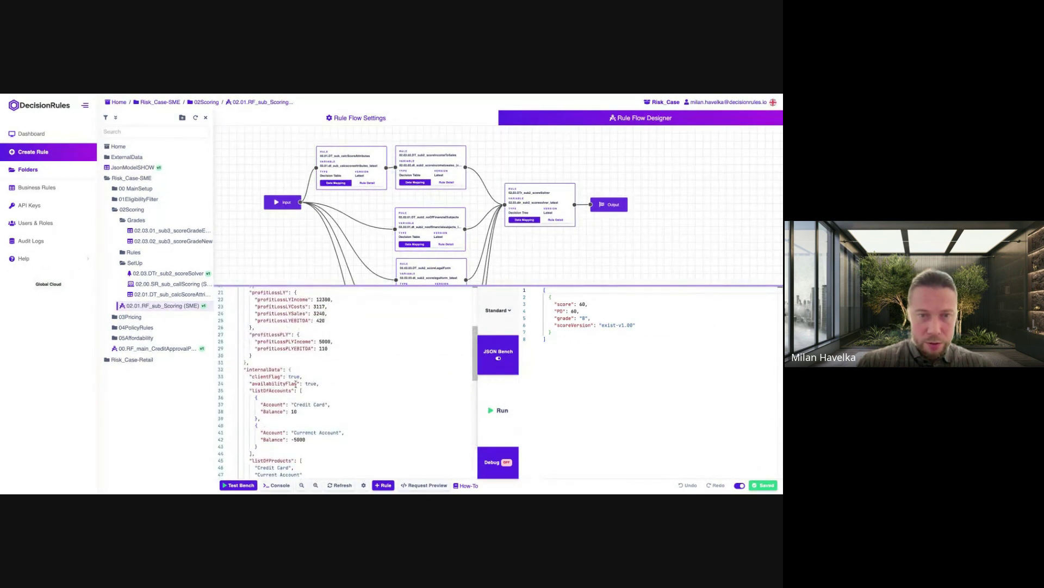
double_click(294, 376)
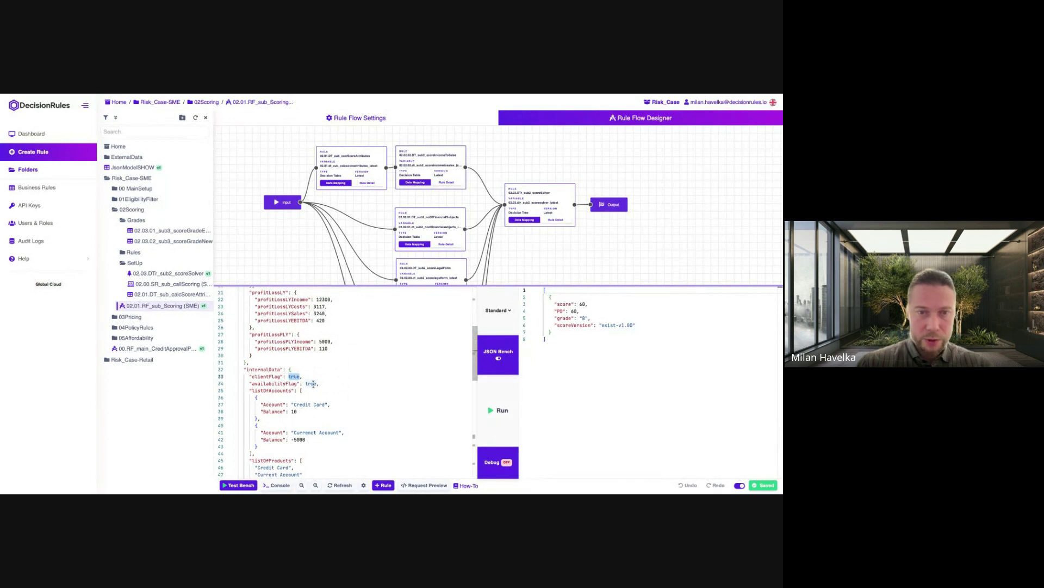
text(false)
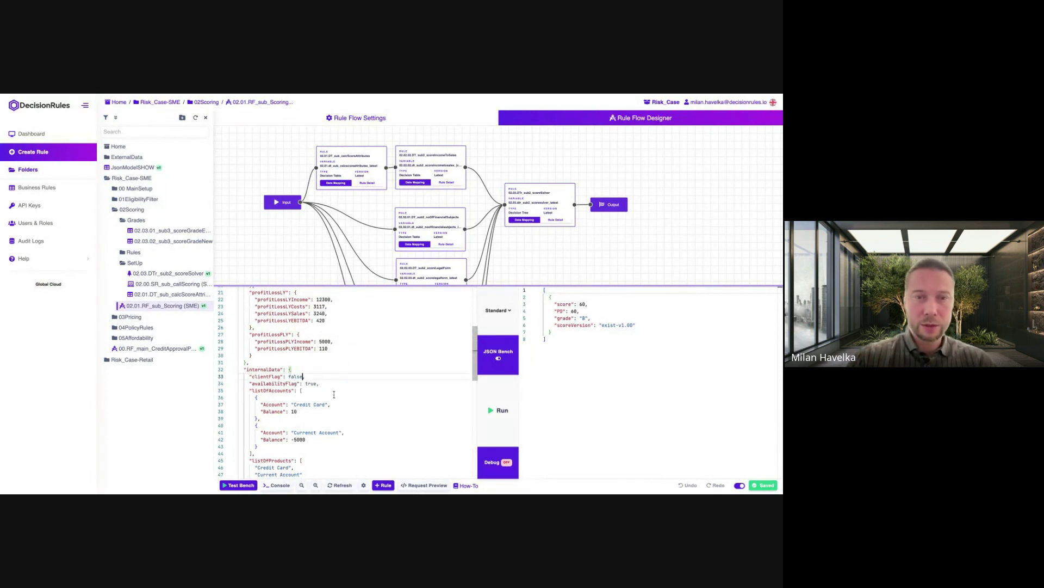
click(502, 413)
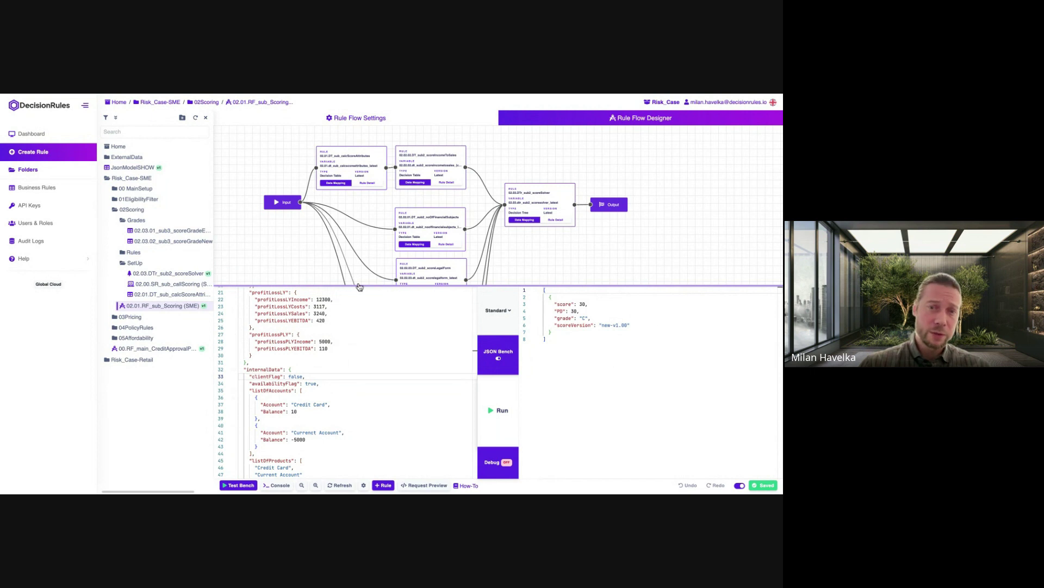
Shrink the Test Bench to show more of the flow, enable Debug, and rerun the scoring flow.
drag(362, 286, 381, 400)
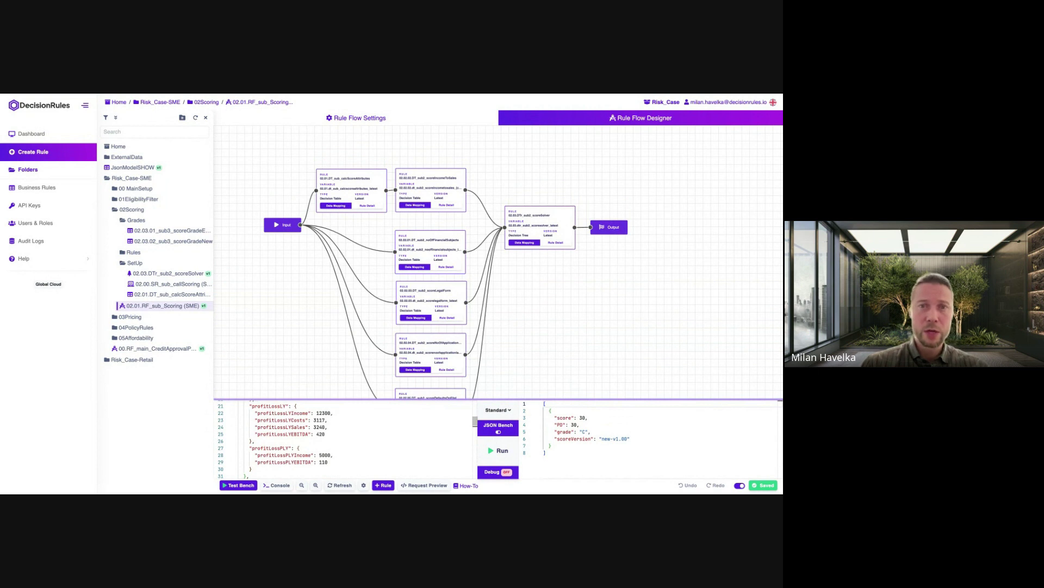
click(506, 472)
click(500, 451)
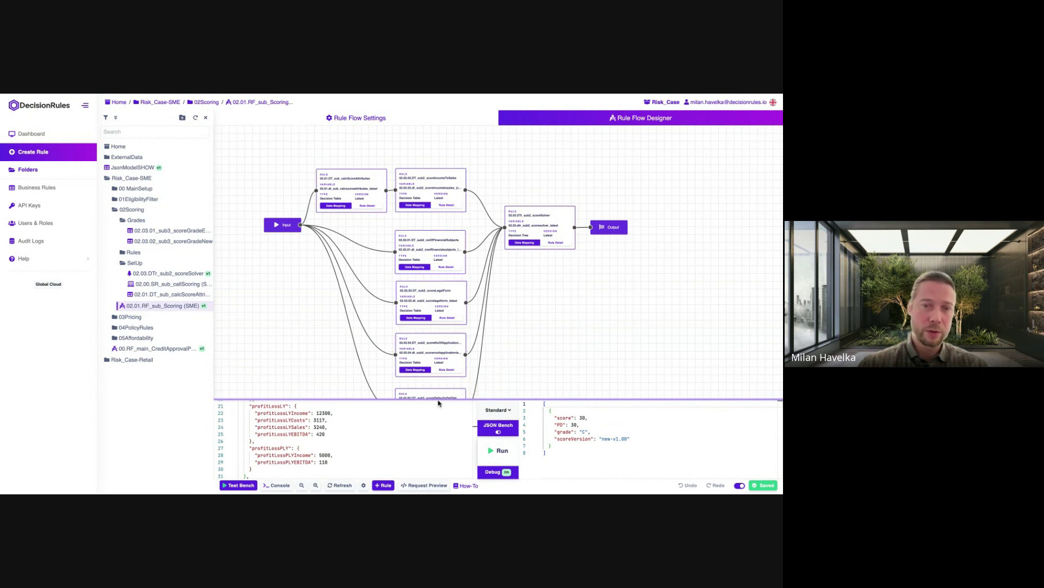
Enlarge the Test Bench slightly and view the Rule Flow Model of the Input node.
drag(423, 397, 421, 352)
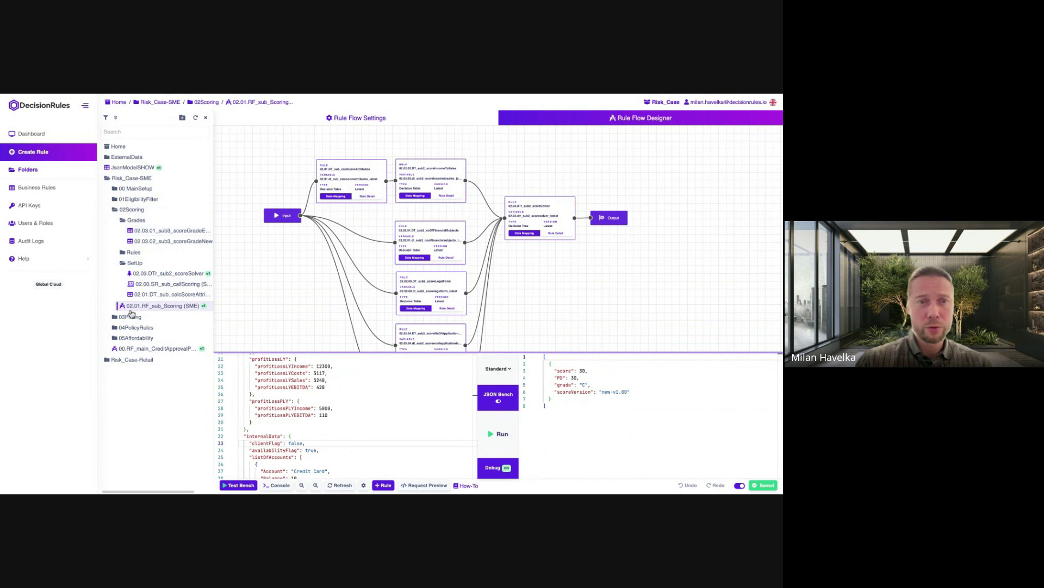
click(284, 217)
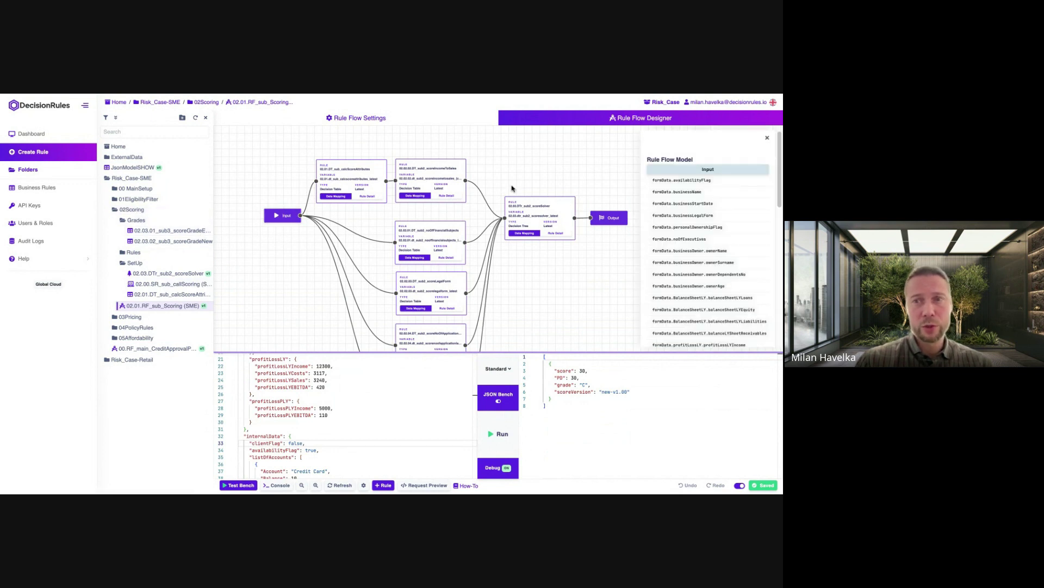
click(768, 137)
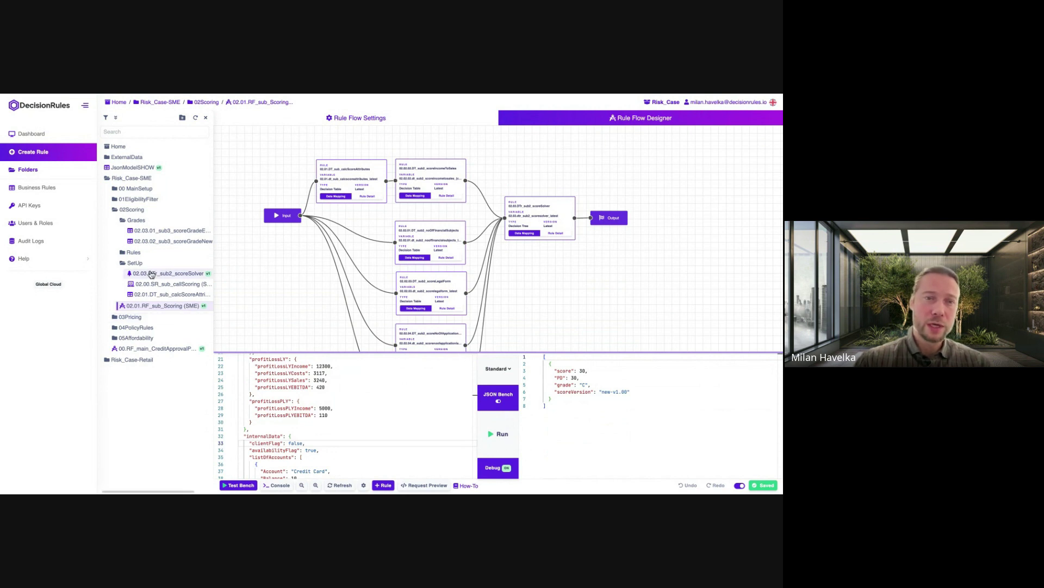
Open the 02.03.01_sub3_scoreGradeExist decision table, review its grade rows, and highlight its rule alias in the settings.
click(154, 232)
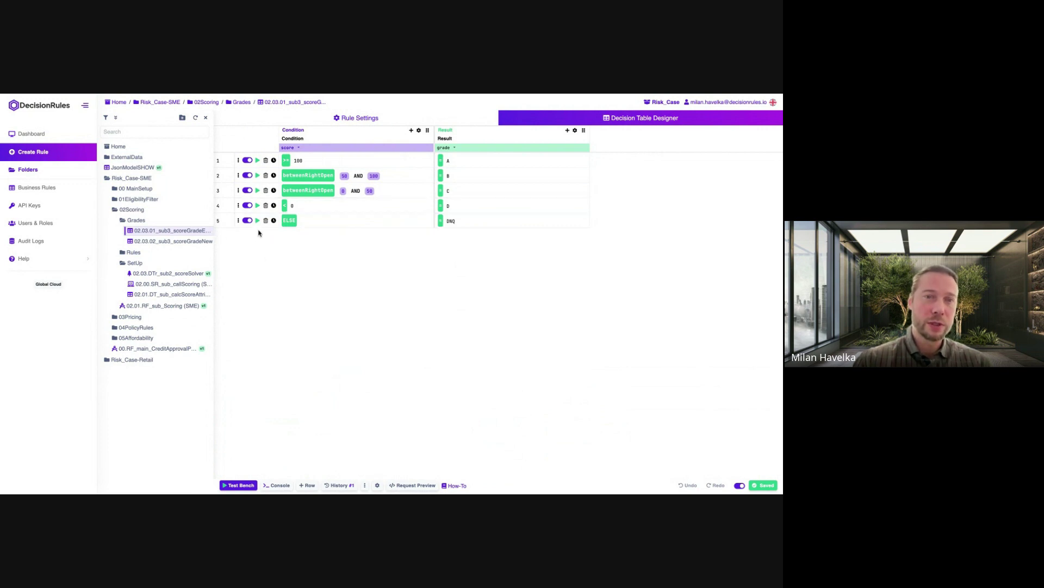
click(353, 119)
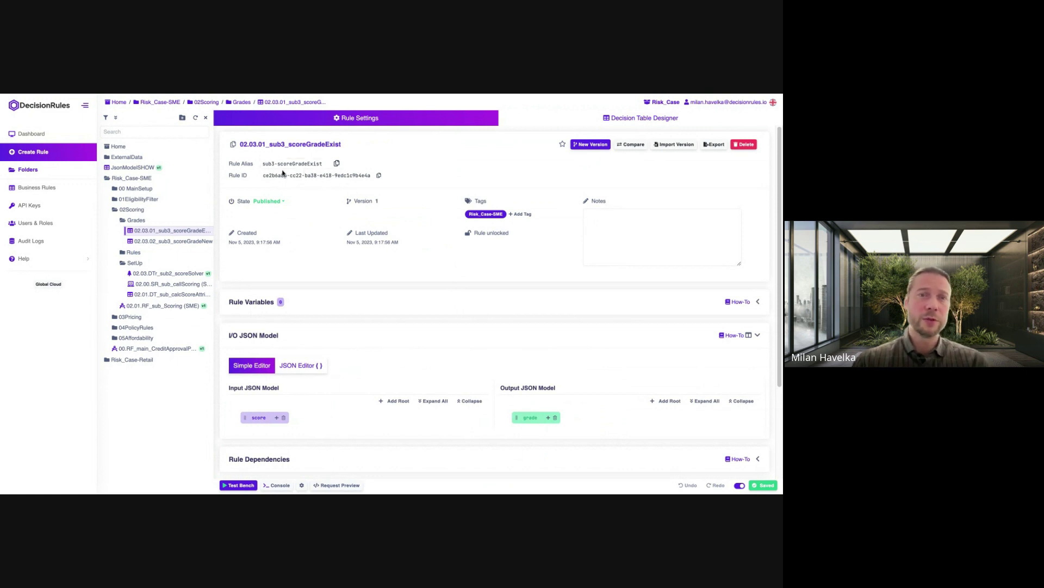
drag(322, 163, 263, 163)
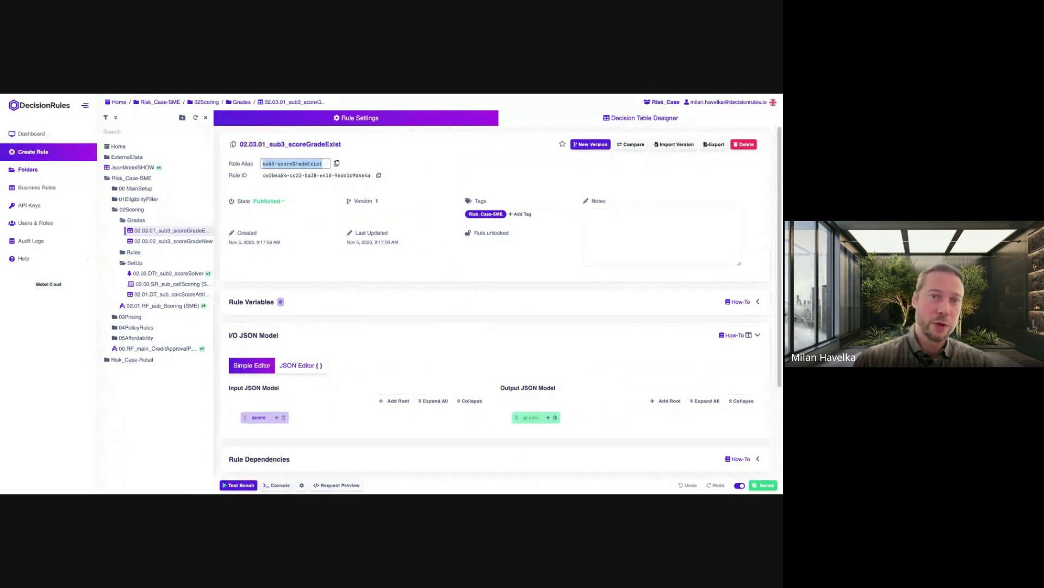
Collapse the 02Scoring folder and open the 03.01.RF_sub_Pricing (SME) rule flow from 03Pricing in the designer.
click(142, 306)
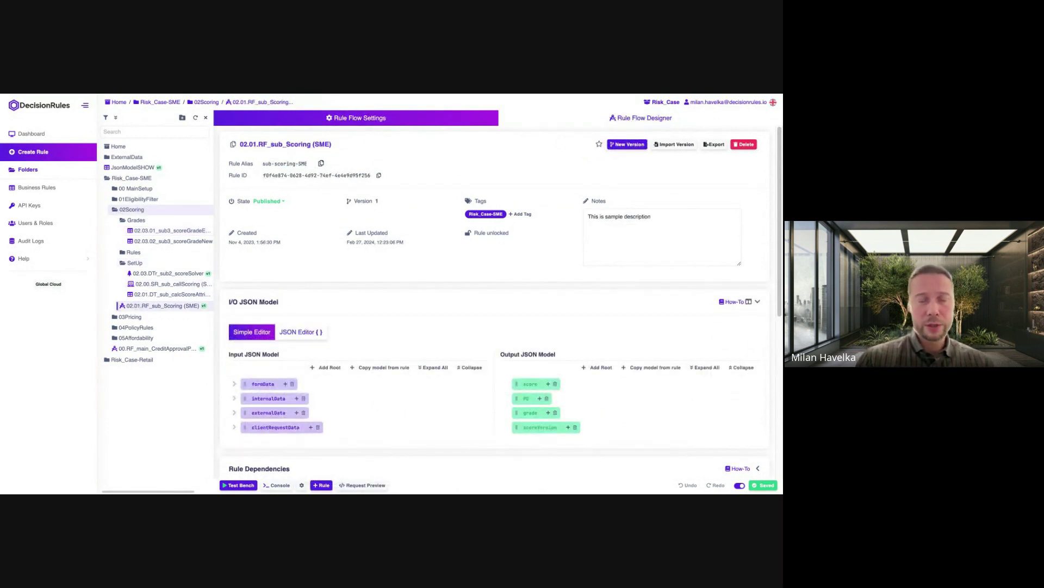
click(114, 209)
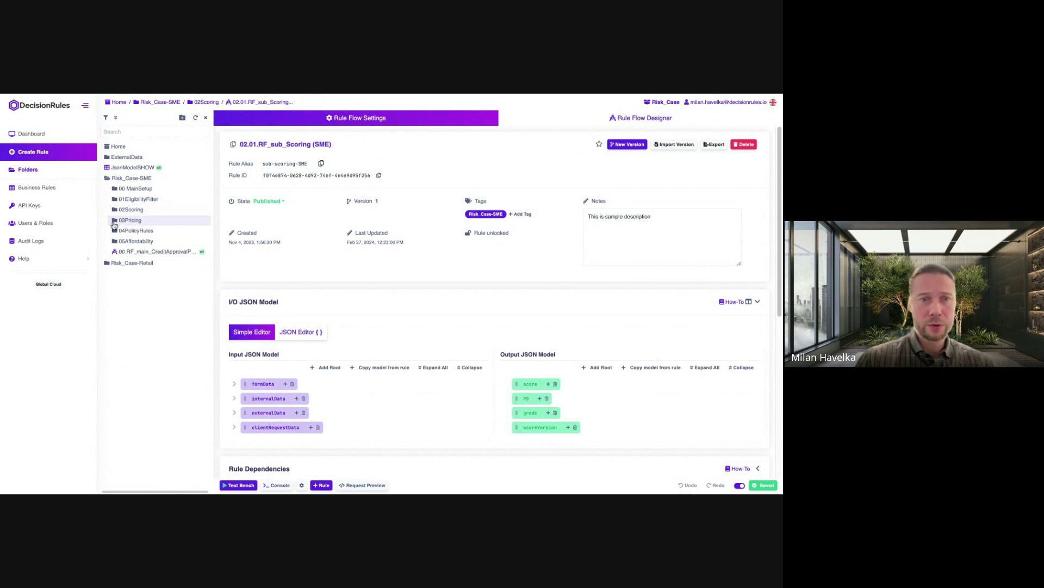
click(115, 220)
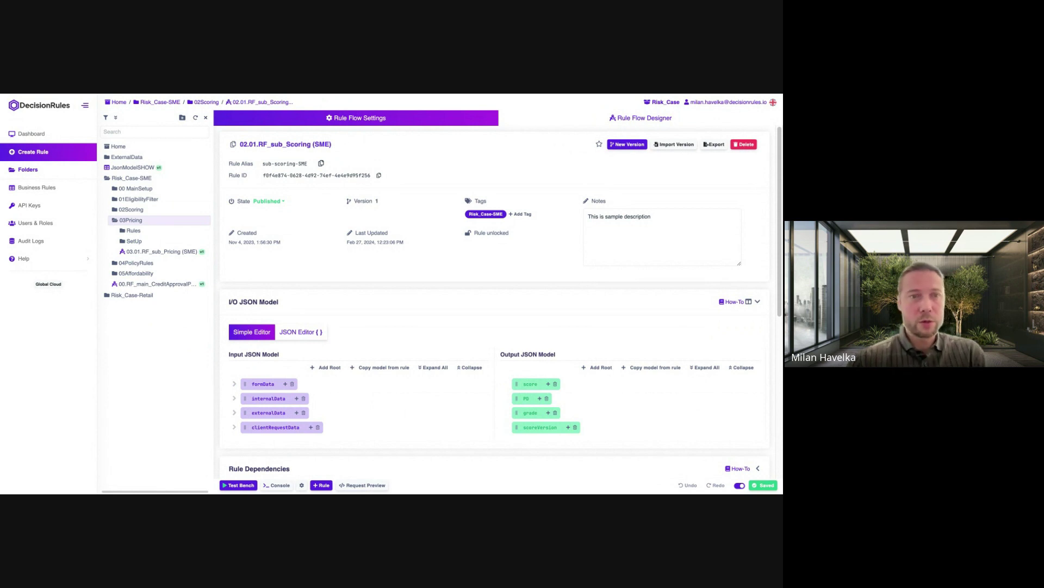
click(152, 252)
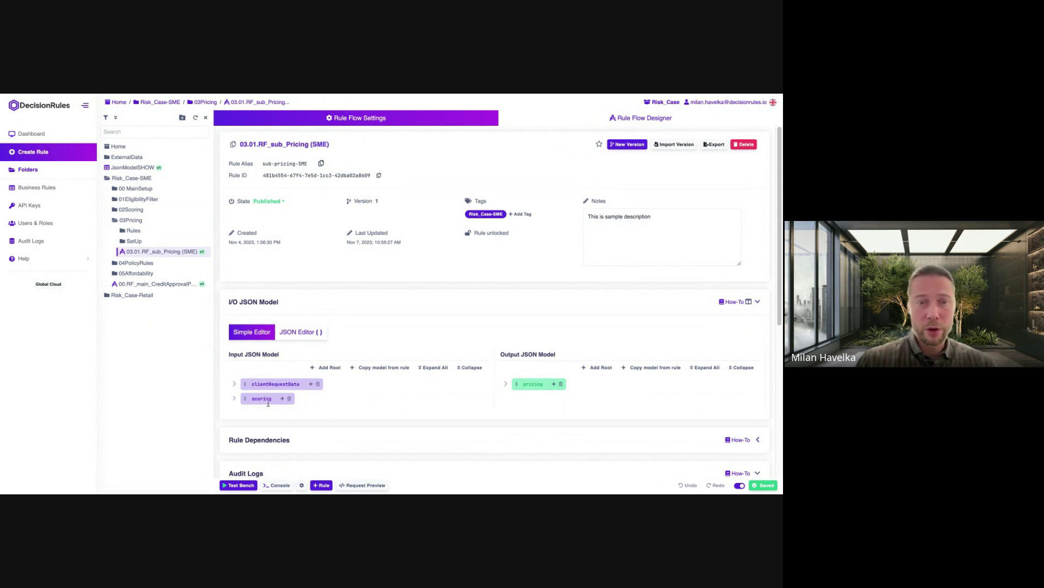
click(635, 120)
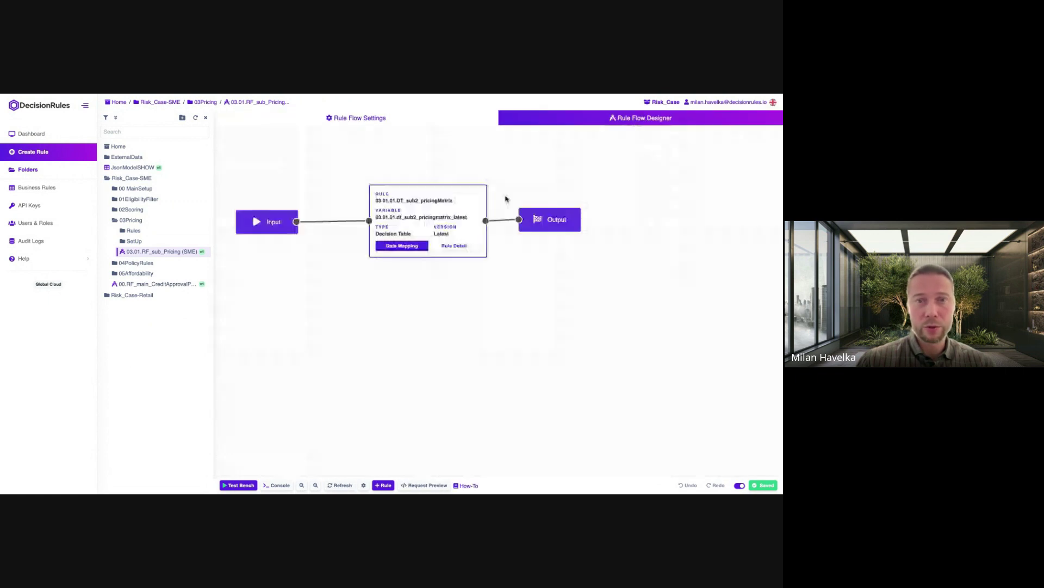
Run the pricing flow in its Test Bench with the default input and examine the RBPgrade and pricingVersion outputs.
click(235, 485)
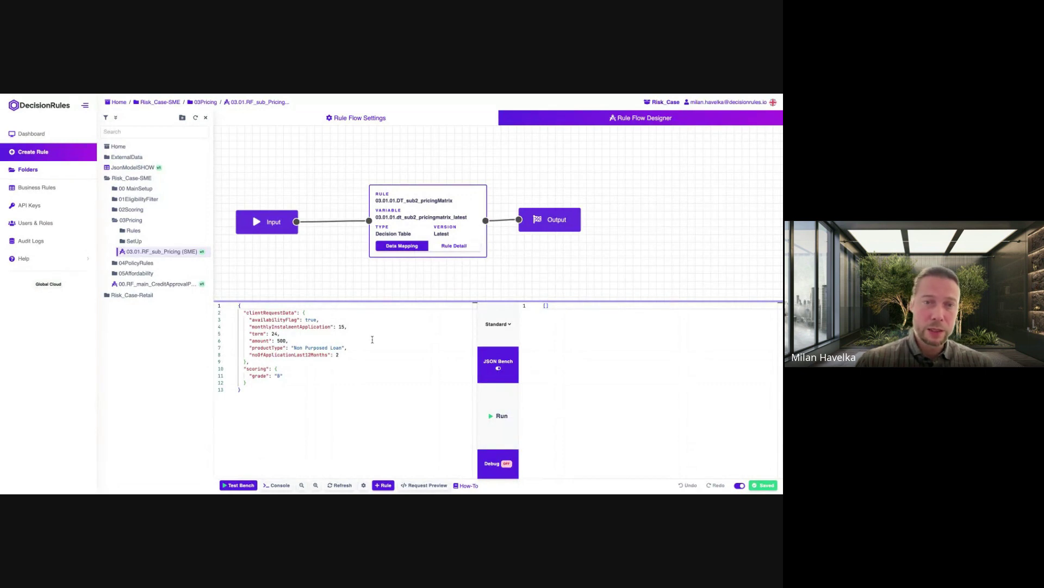
click(498, 415)
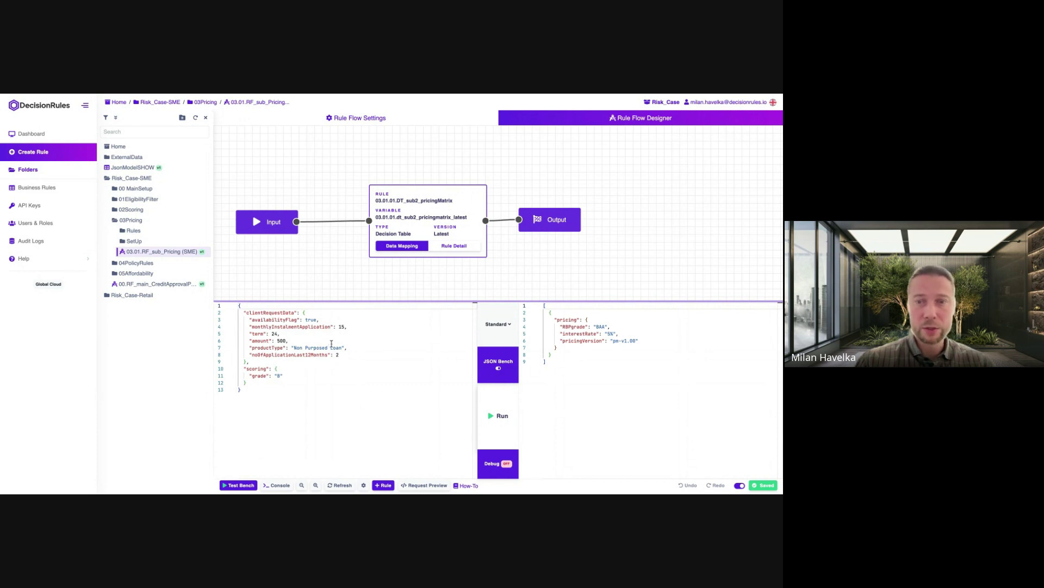
double_click(601, 327)
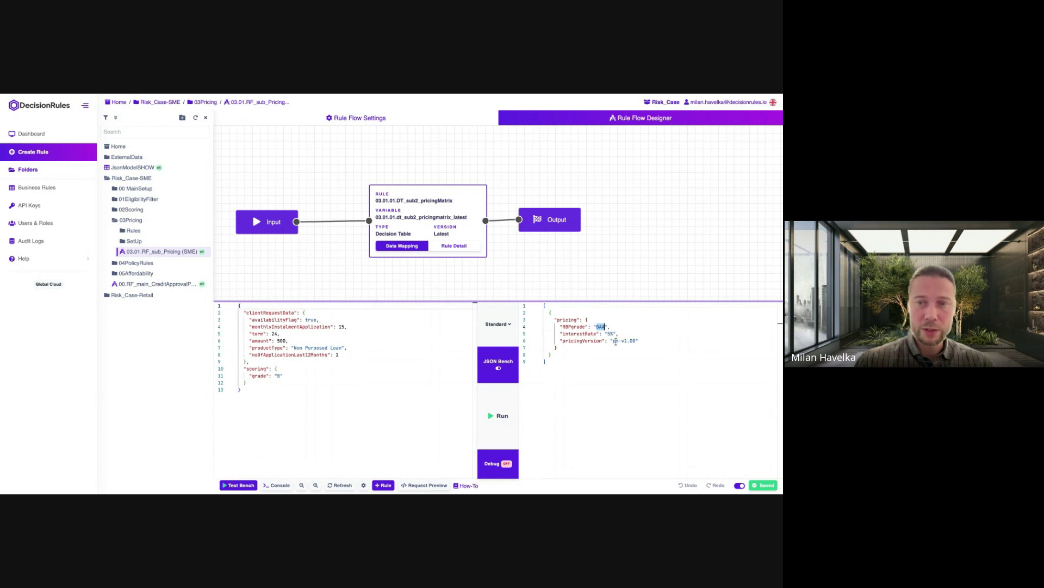
drag(613, 341, 633, 342)
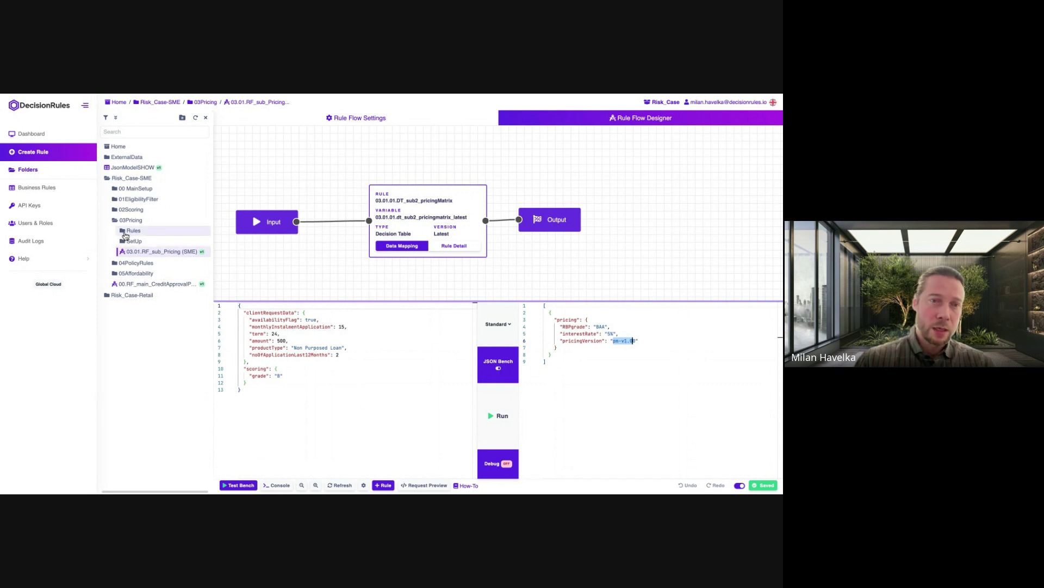
Open the 03.01.01.DT_sub2_pricingMatrix decision table and examine its grade and term conditions and its RBP grade, interest rate, and pricing version results.
click(124, 233)
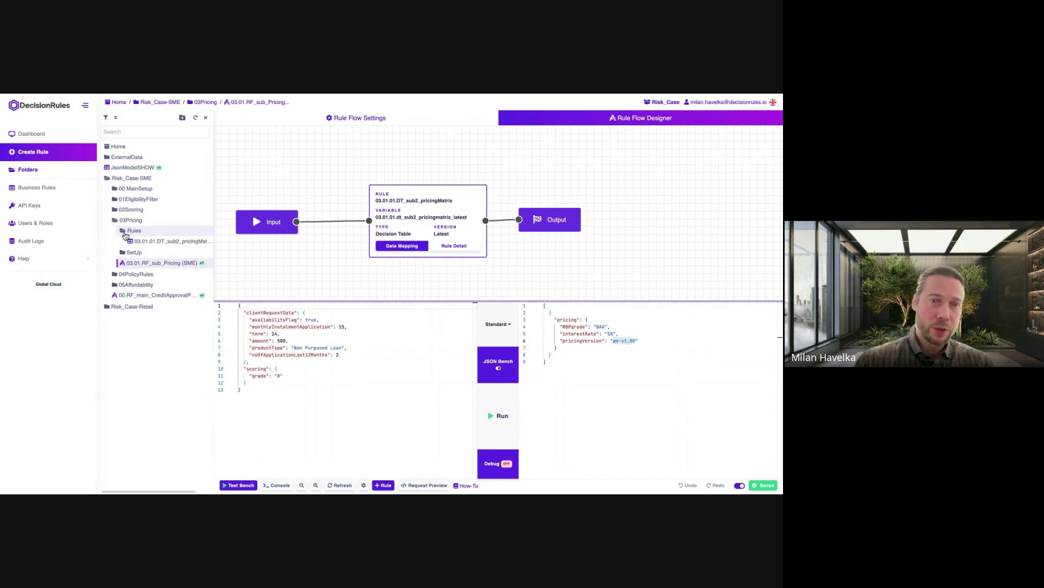
click(151, 242)
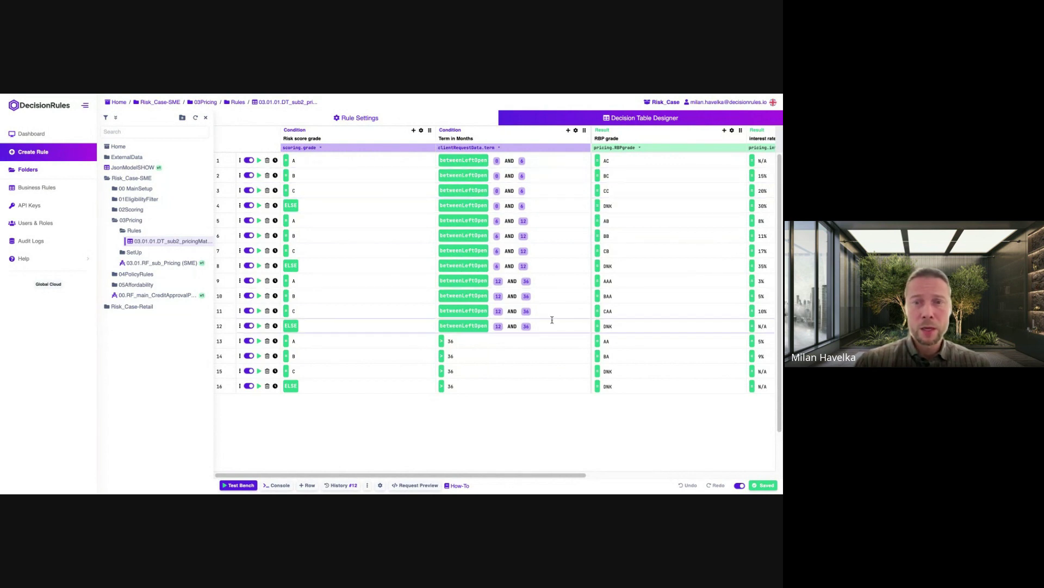
drag(507, 477, 566, 478)
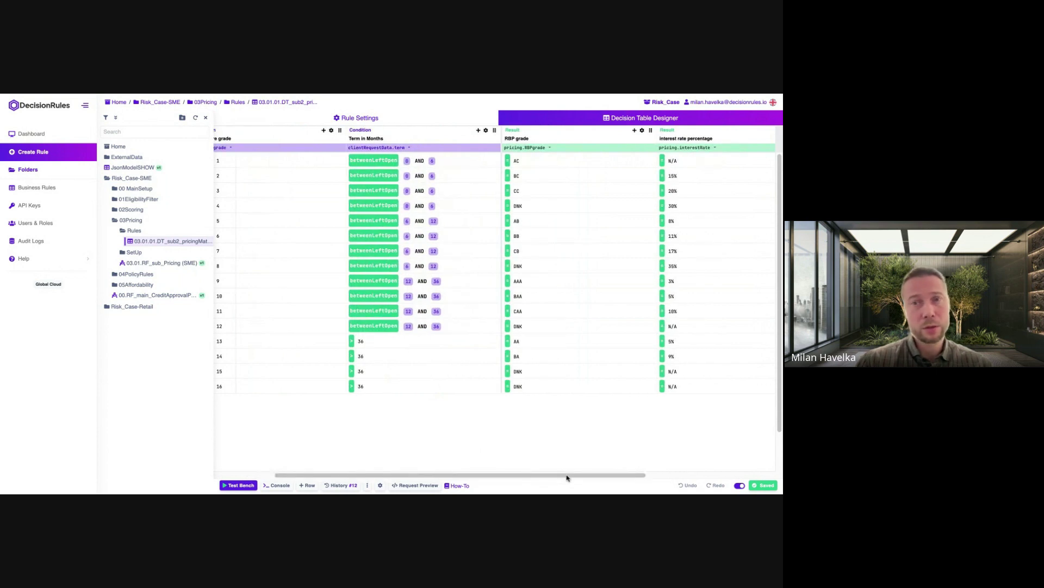
mouse_move(610, 477)
mouse_down()
mouse_move(573, 481)
mouse_move(624, 468)
mouse_up()
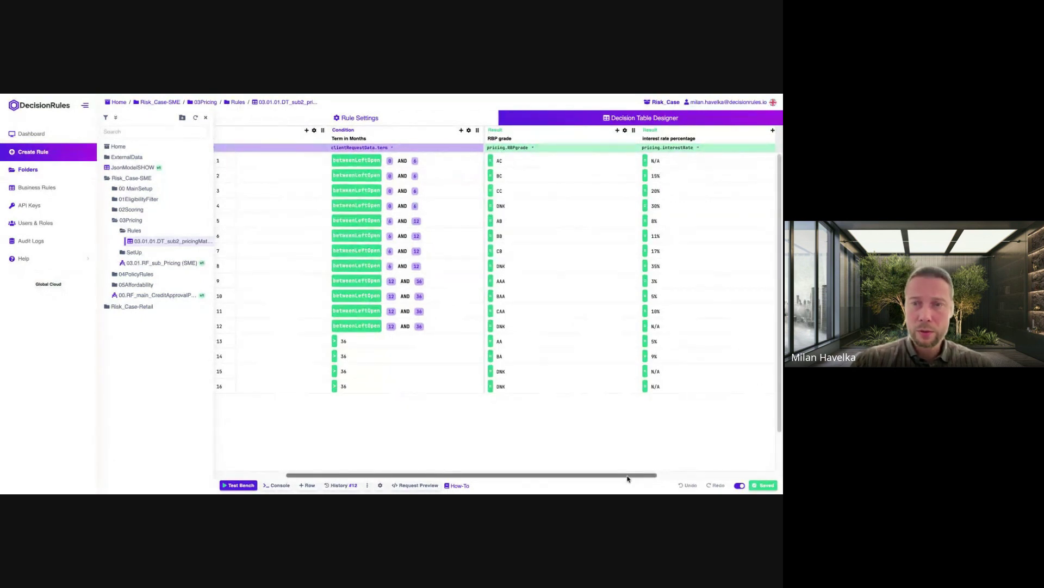
drag(626, 476, 667, 476)
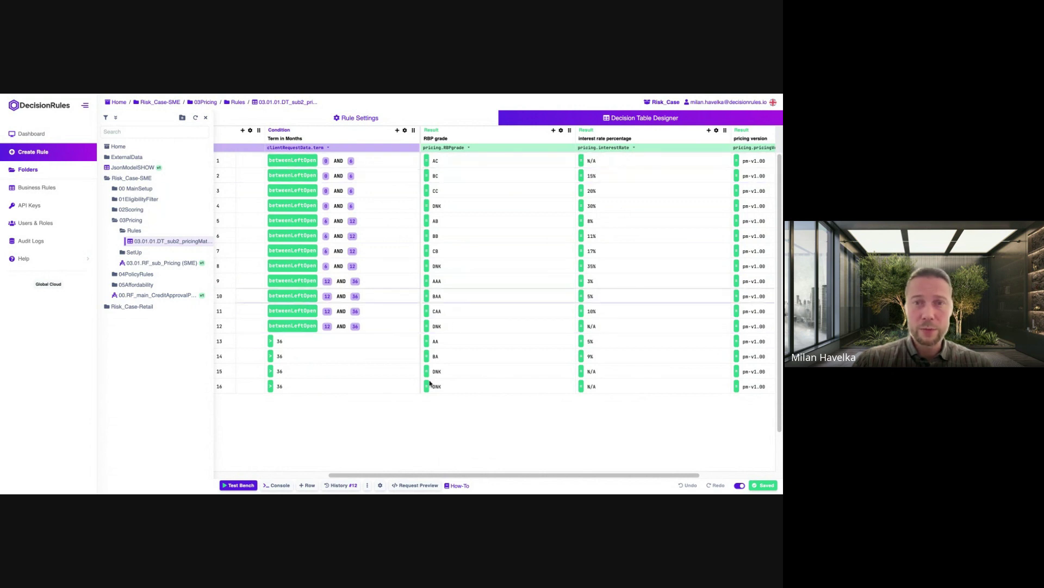
drag(446, 474, 278, 466)
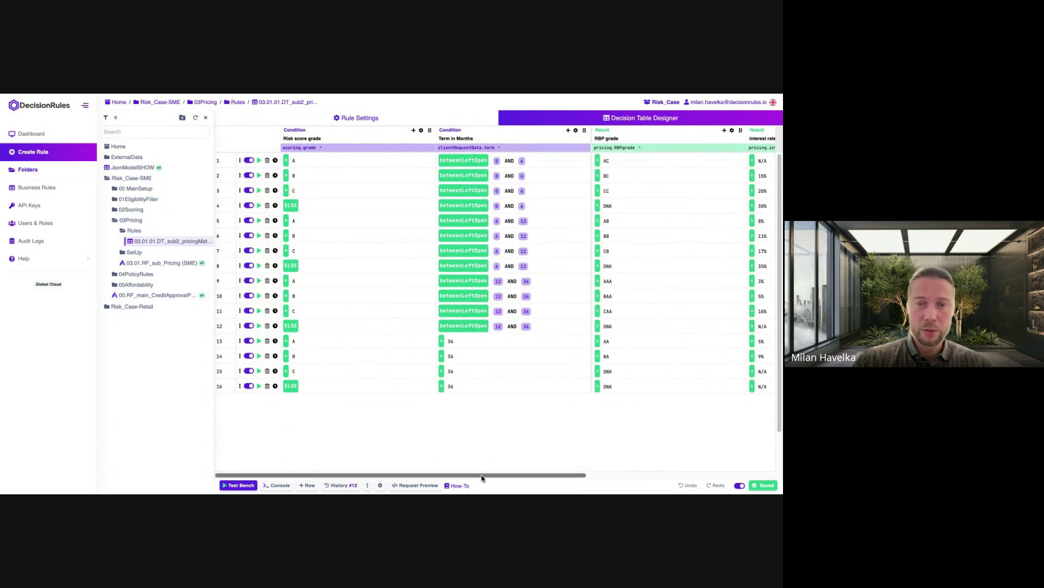
drag(482, 478, 642, 478)
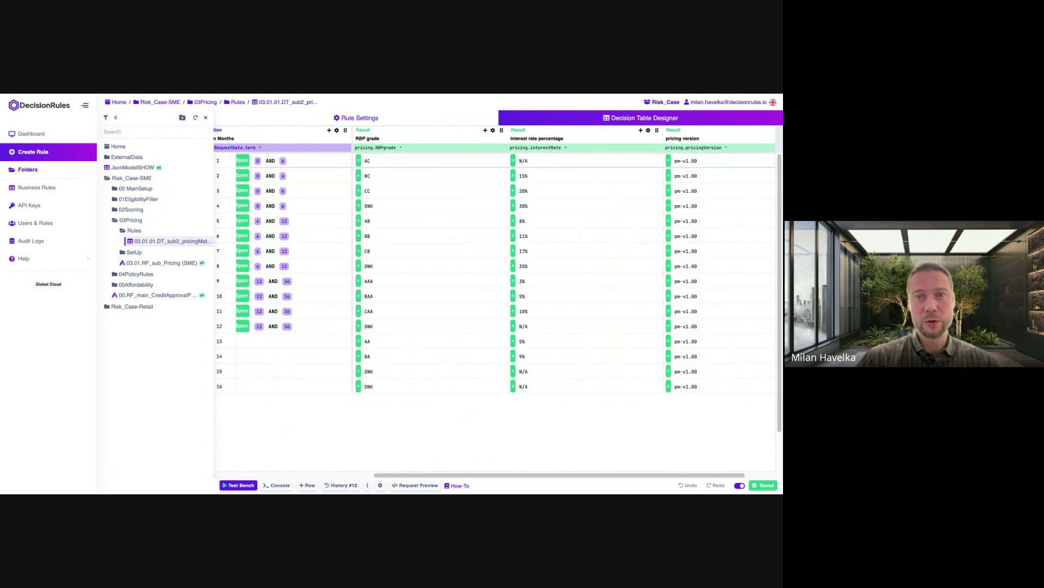
Open the 04.00.RF_sub_Policy (SME) rule flow from 04PolicyRules, enlarge its Test Bench, and run it with the default input.
click(149, 266)
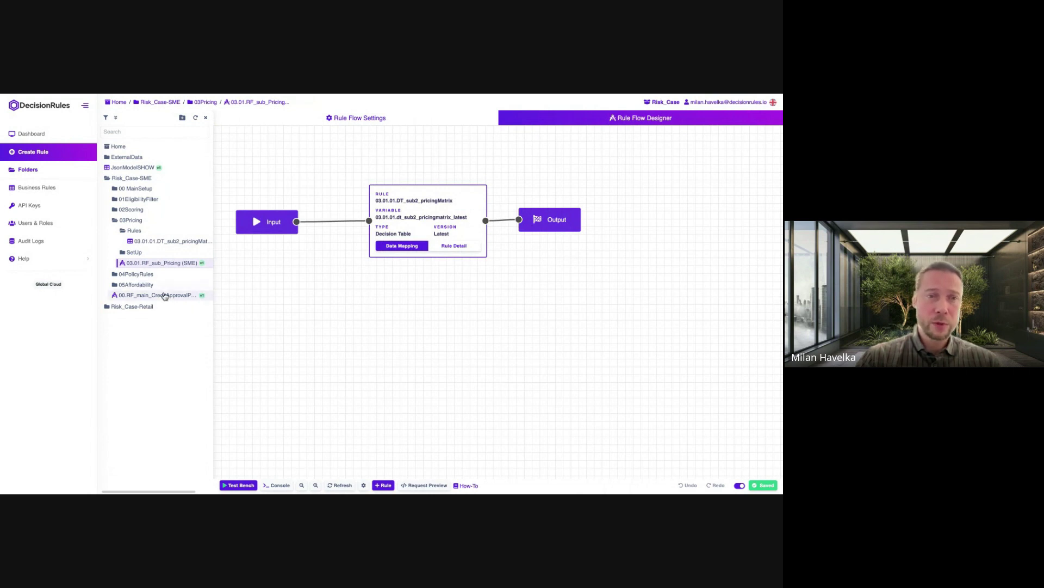
click(116, 276)
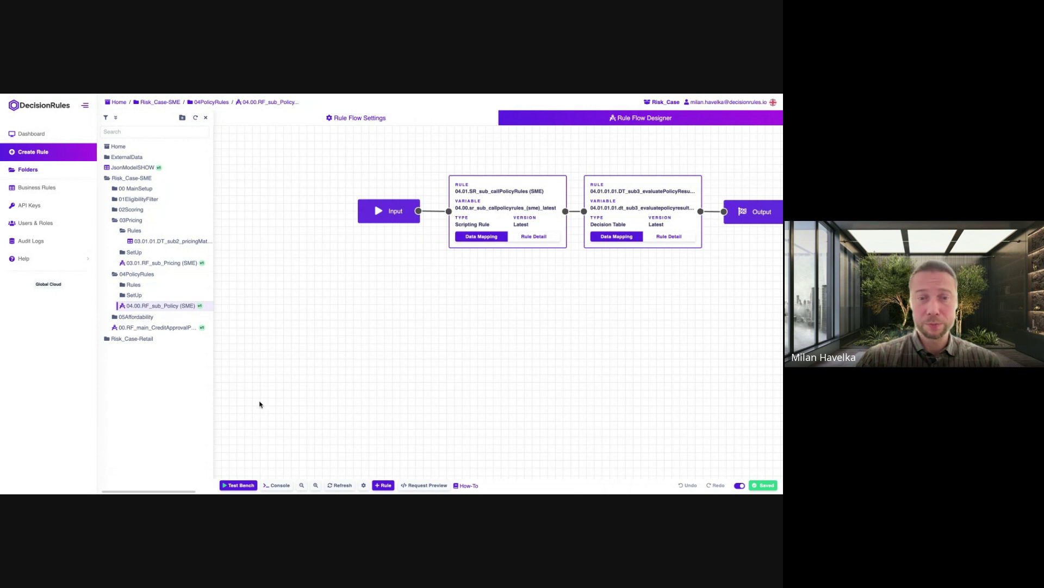
click(240, 485)
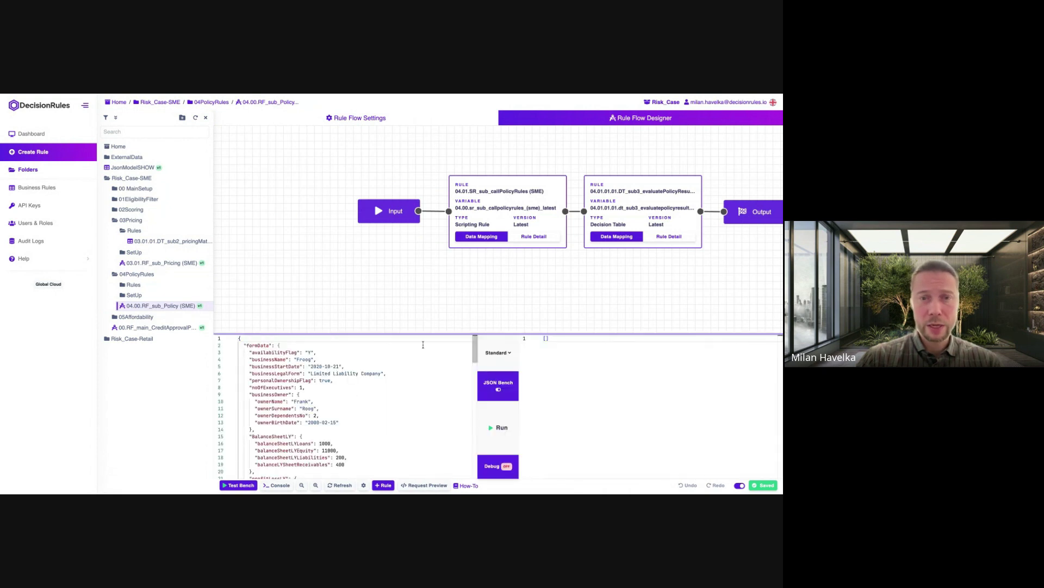
drag(498, 334, 387, 260)
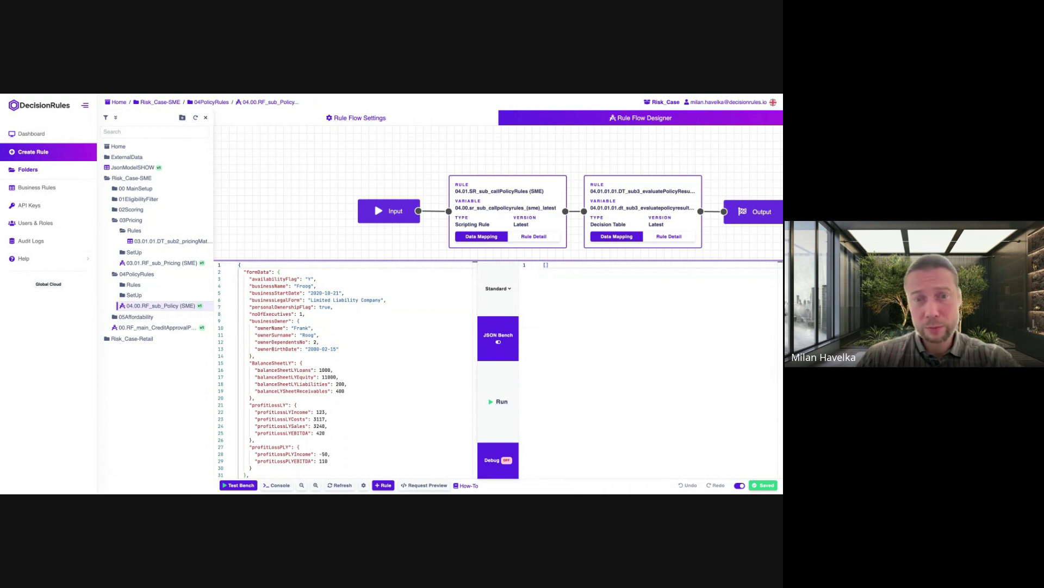
click(498, 402)
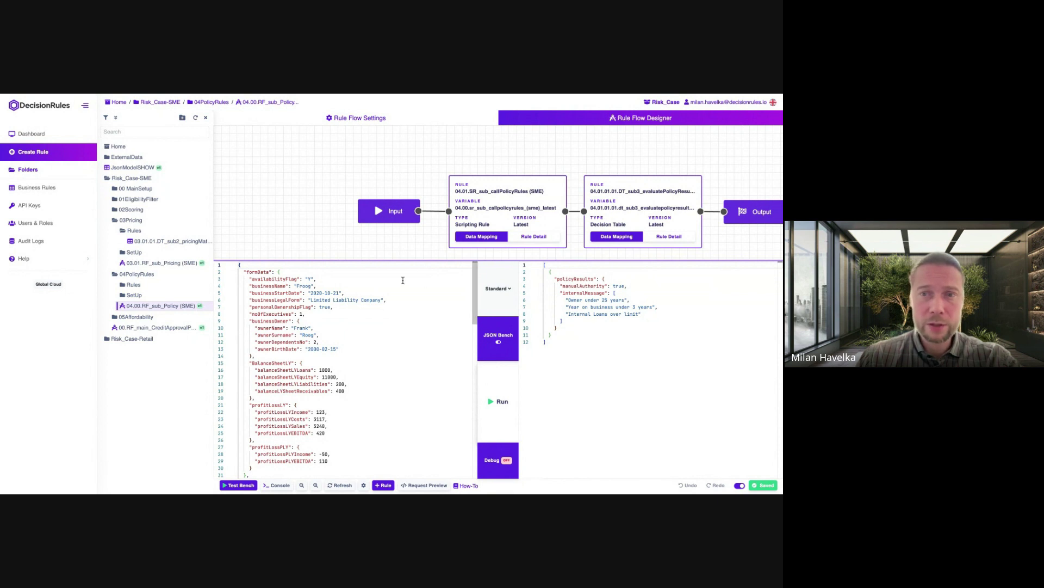
Open the 04.01.01 policy solver decision table and expand the first three rows' function conditions on owner age, business years, and EBITDA.
click(126, 285)
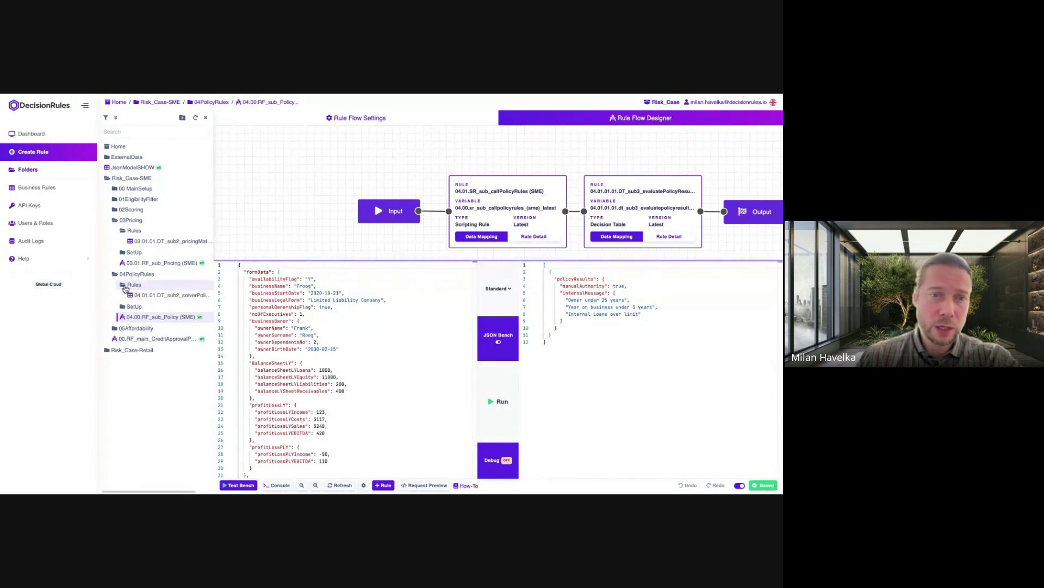
click(167, 296)
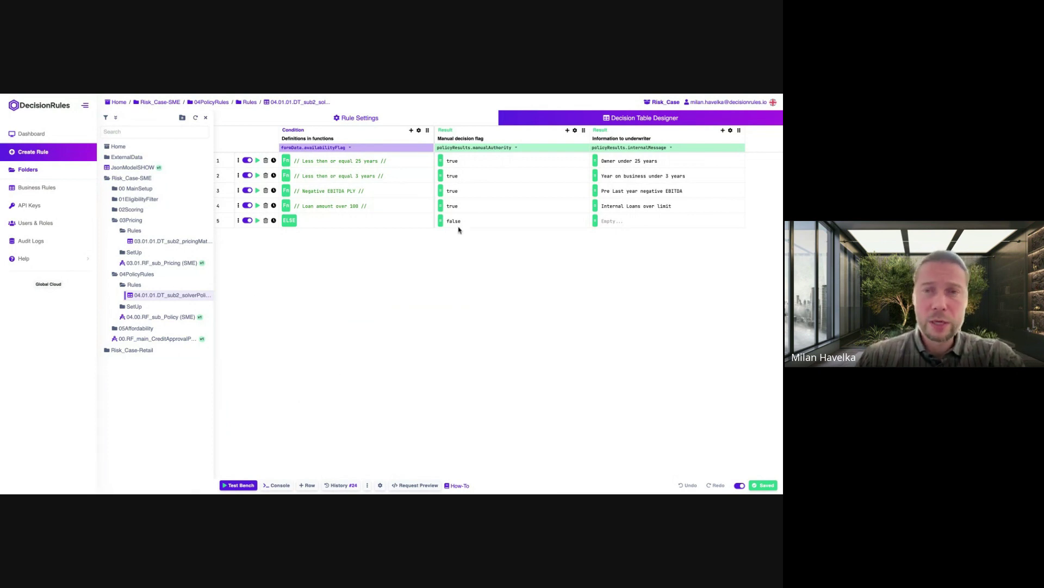
click(333, 161)
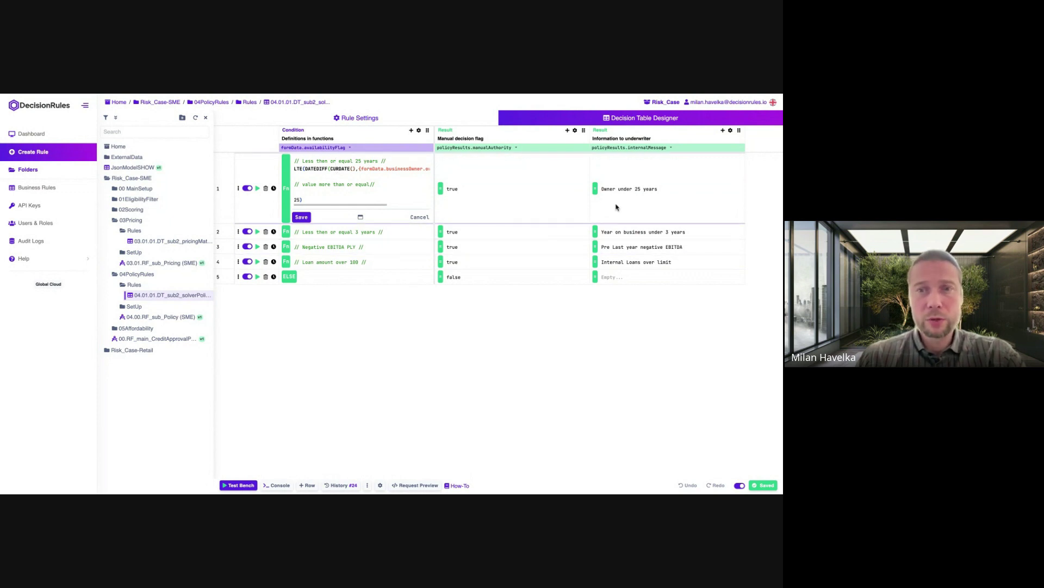
click(330, 231)
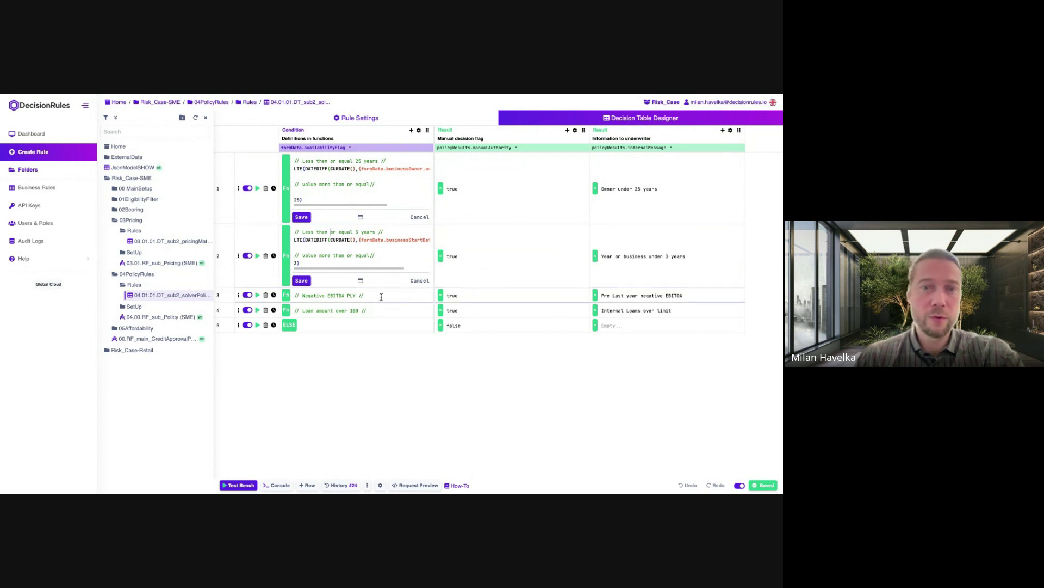
click(348, 296)
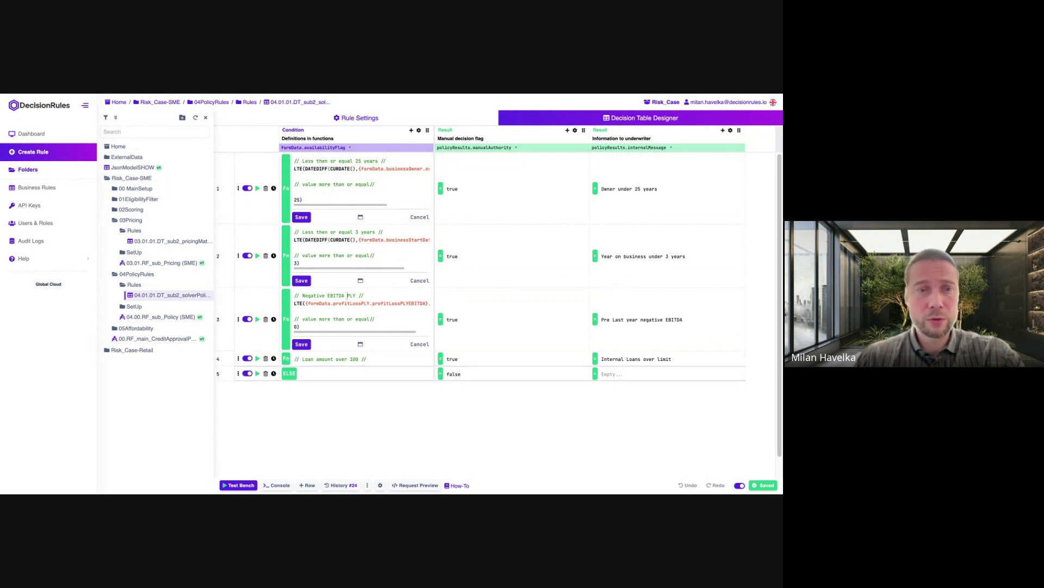
Return to the 04.00.RF_sub_Policy (SME) rule flow and run it again with the default test input.
click(159, 320)
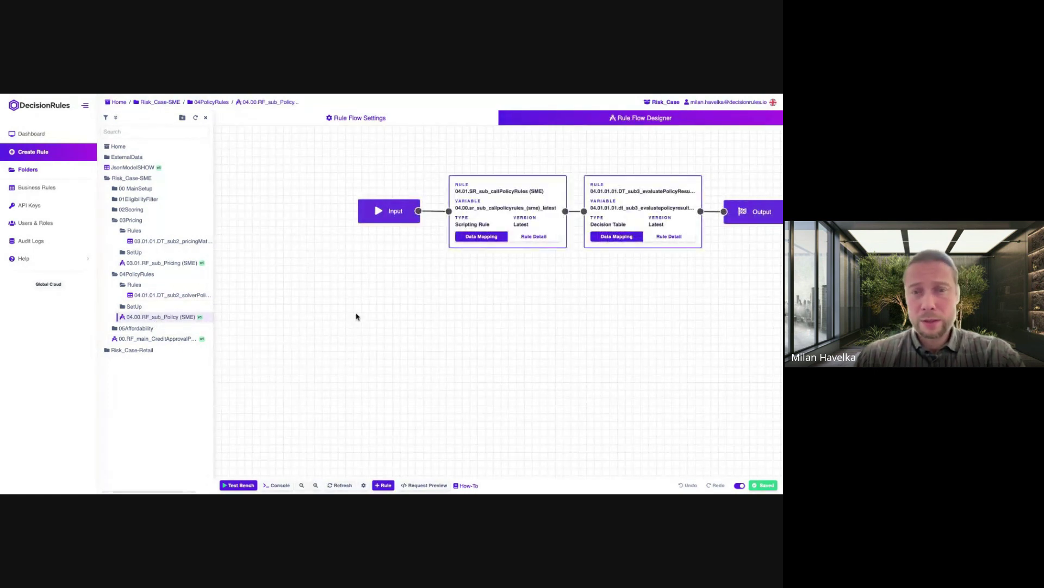
click(251, 484)
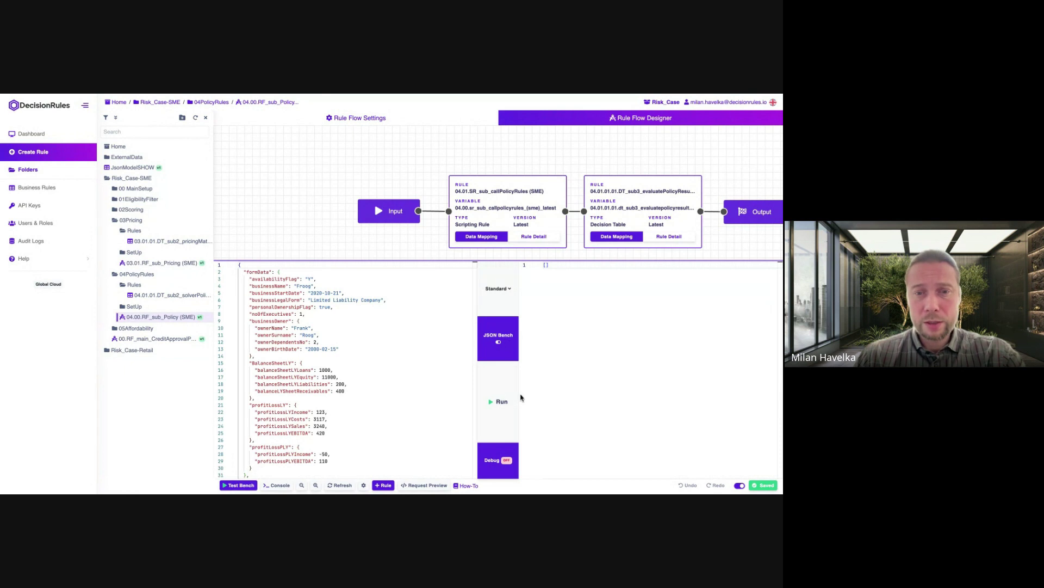
click(496, 403)
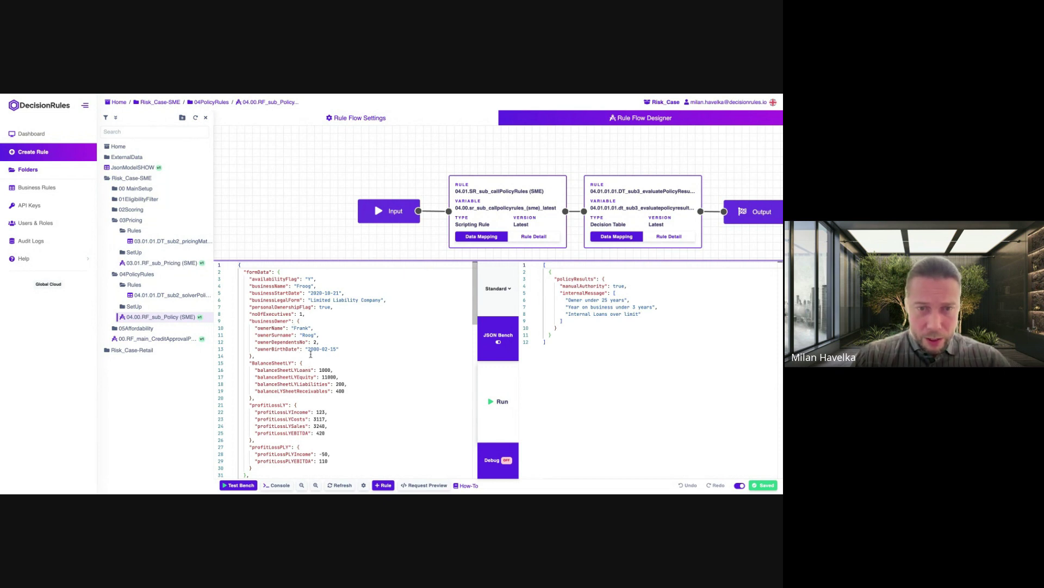
Set an earlier birth year for the owner in the test input's ownerBirthDate and run the policy flow.
drag(308, 349, 337, 349)
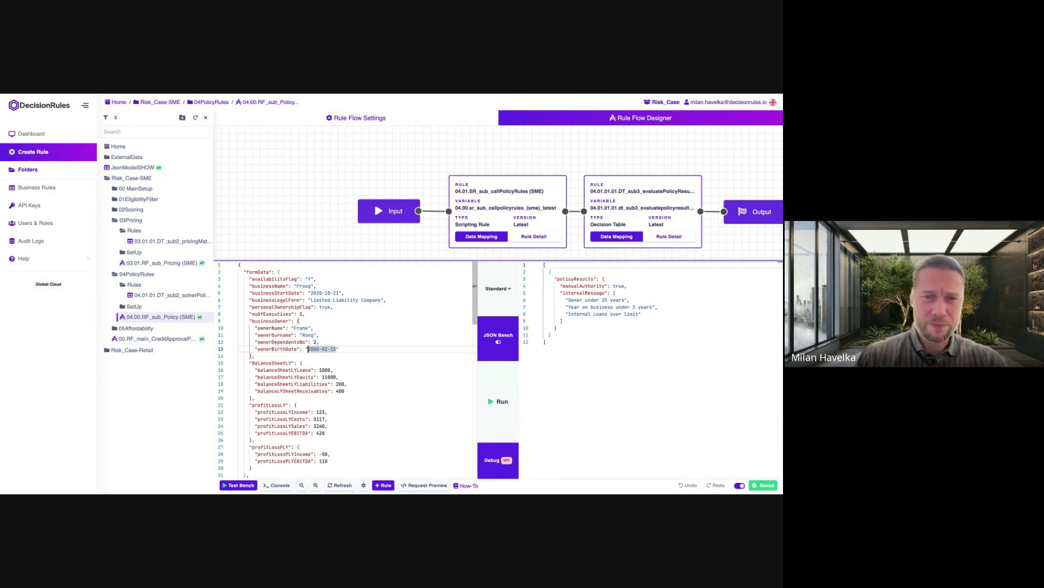
drag(308, 349, 314, 349)
text(19)
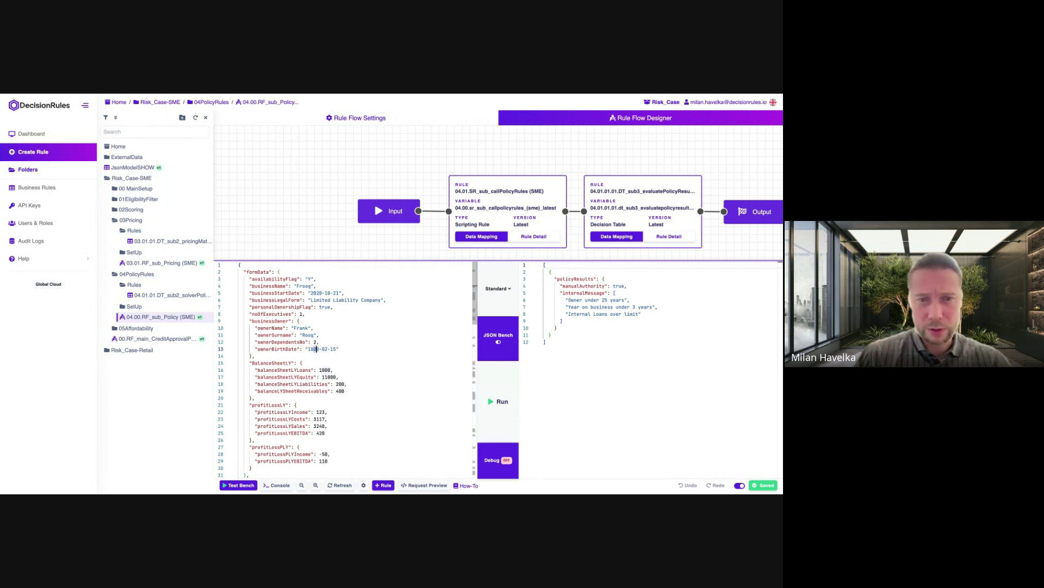
double_click(313, 349)
click(311, 348)
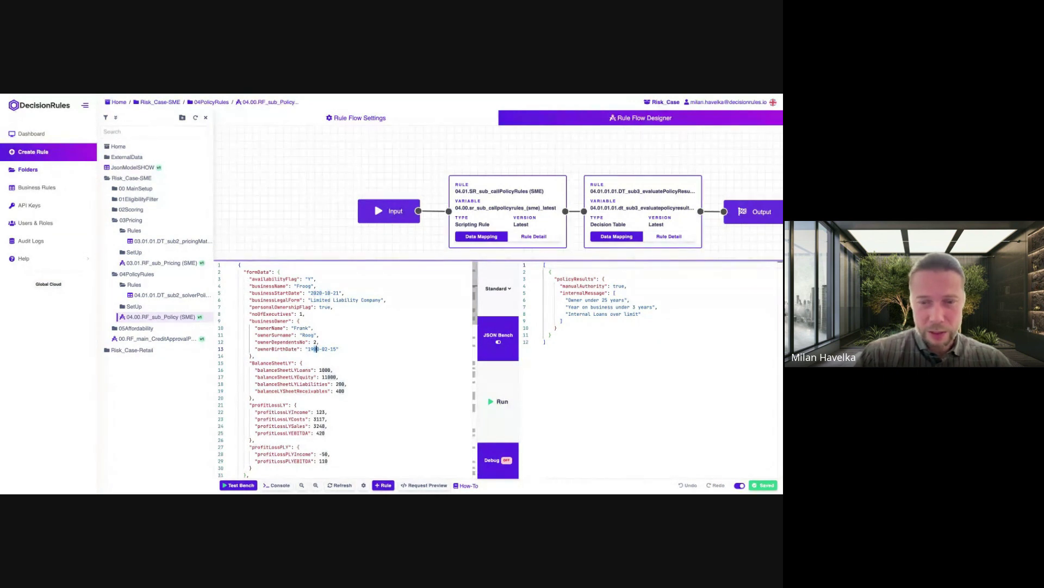
text(7)
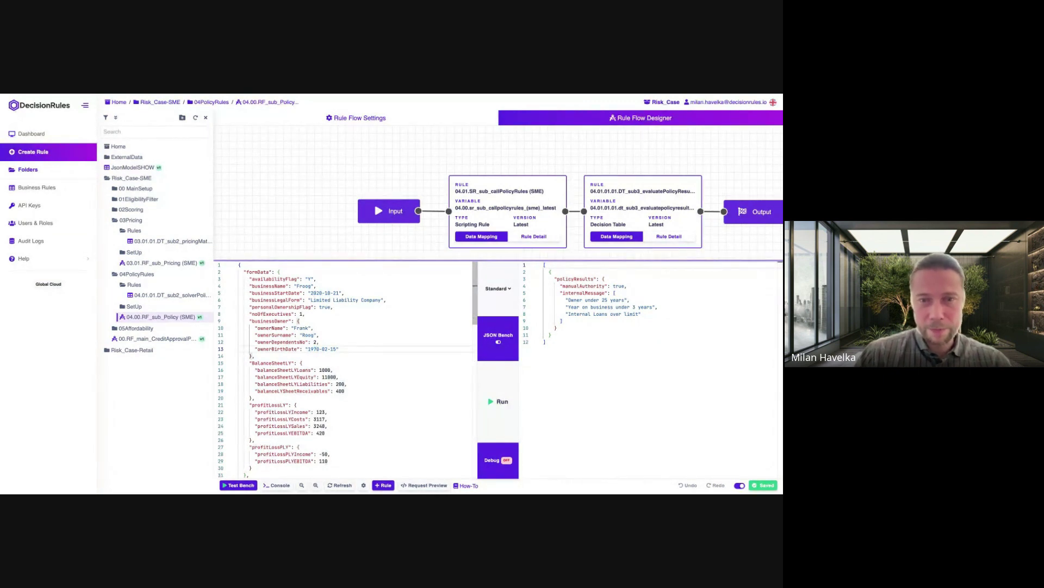
click(498, 407)
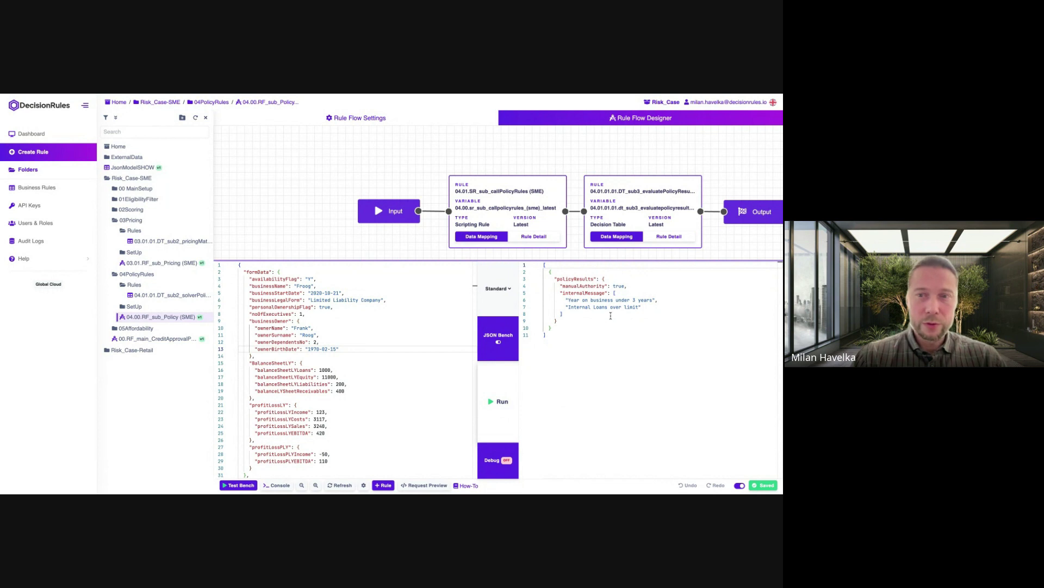
Set businessStartDate to 2010-10-21 in the test input and run the policy flow.
double_click(319, 293)
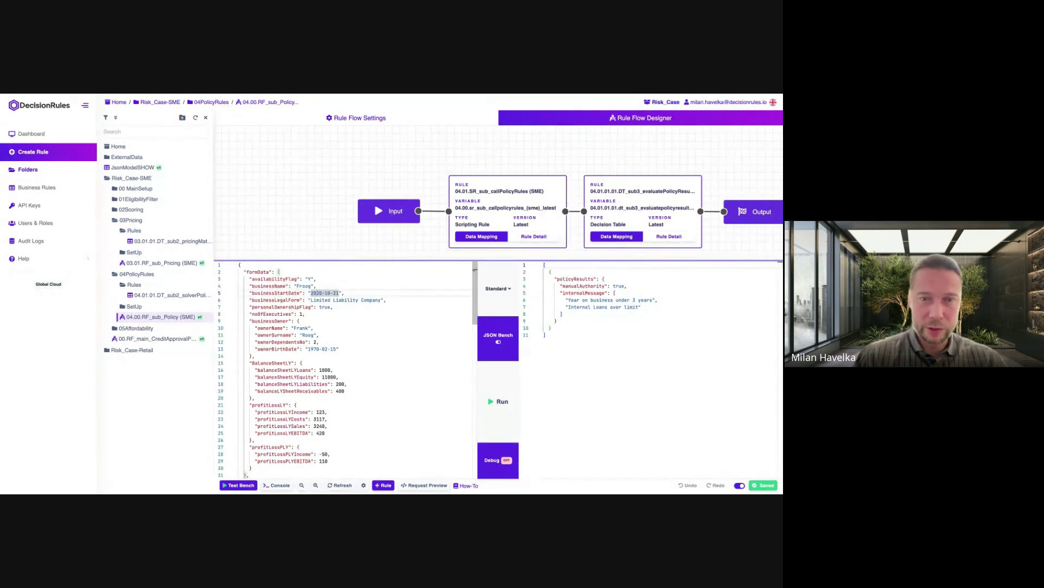
click(321, 293)
key(BackSpace)
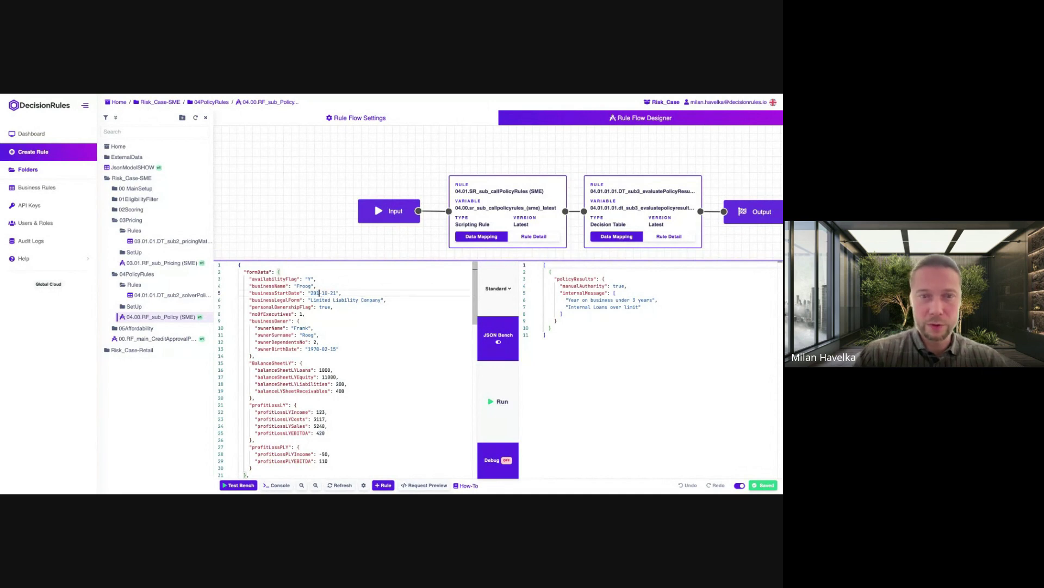
text(1)
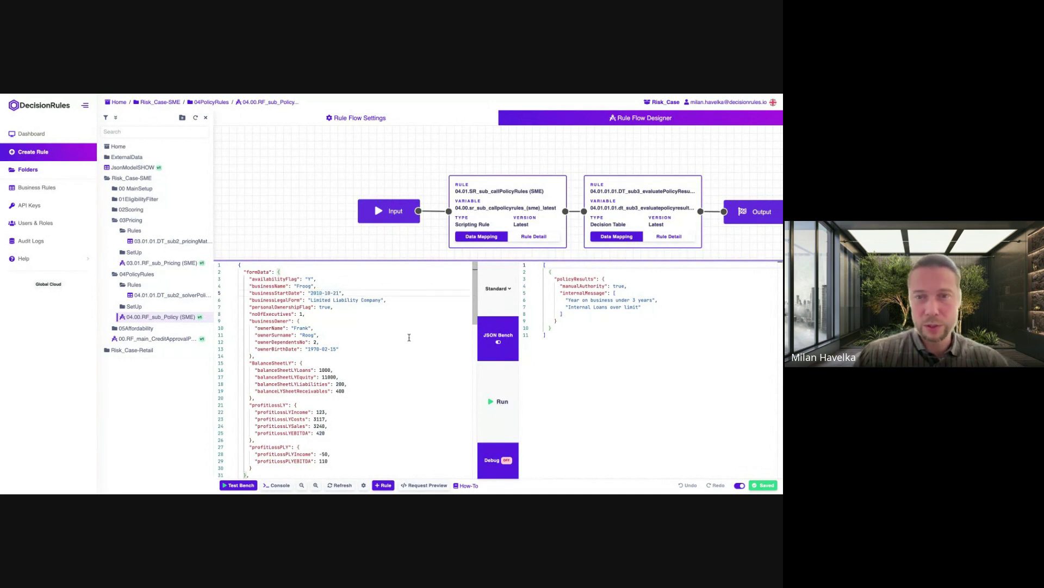
click(496, 401)
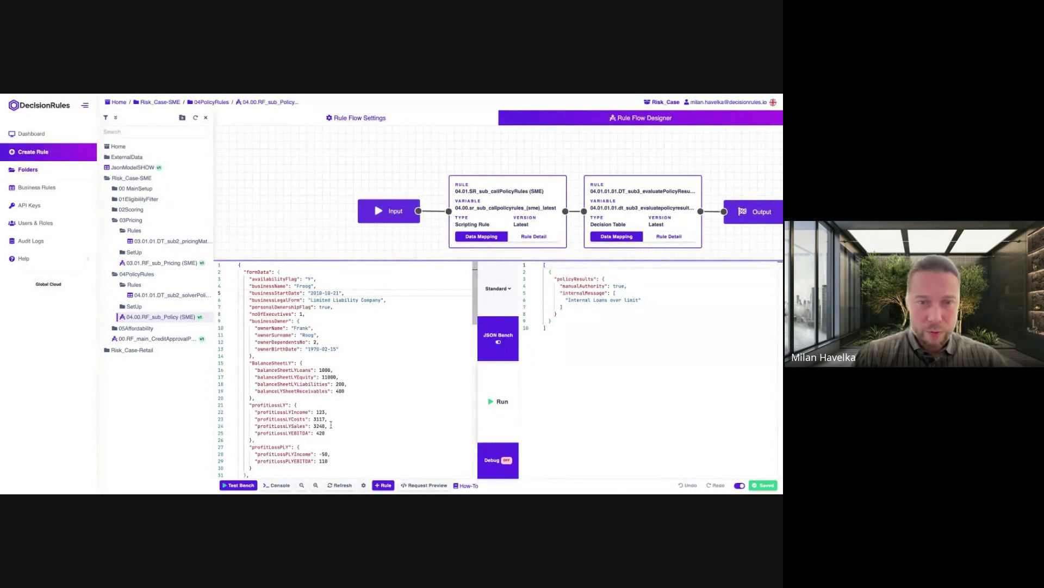
Set the Credit Card account's Balance to 0 in the internalData section of the test input.
scroll(262, 359, down, 5)
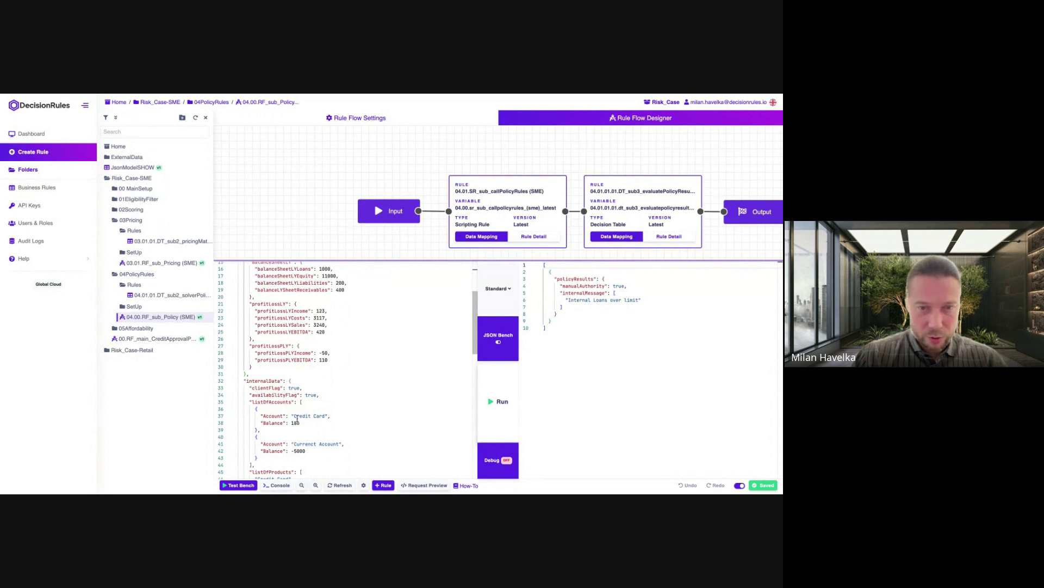
scroll(290, 406, down, 1)
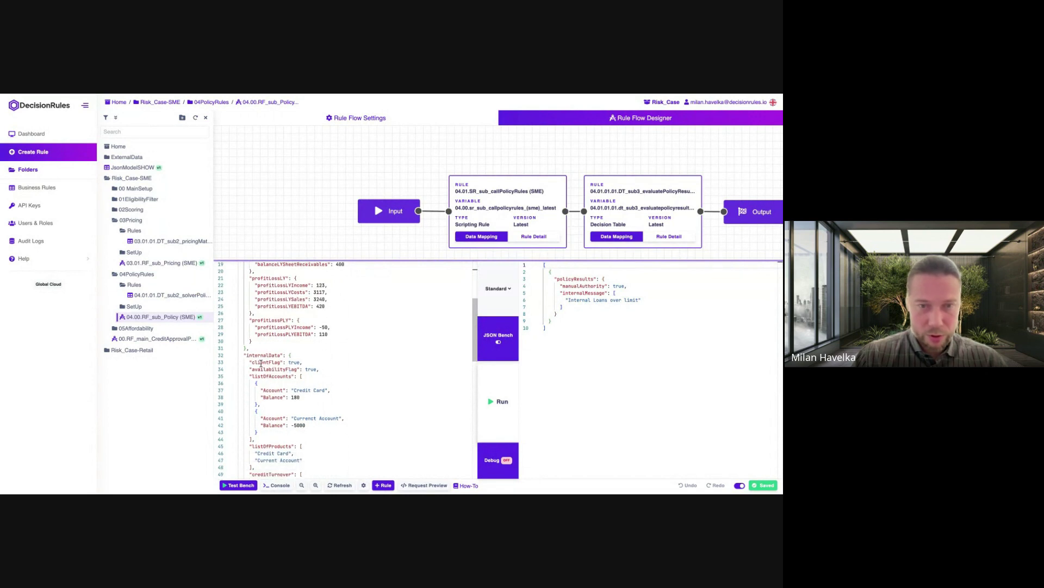
scroll(293, 402, down, 2)
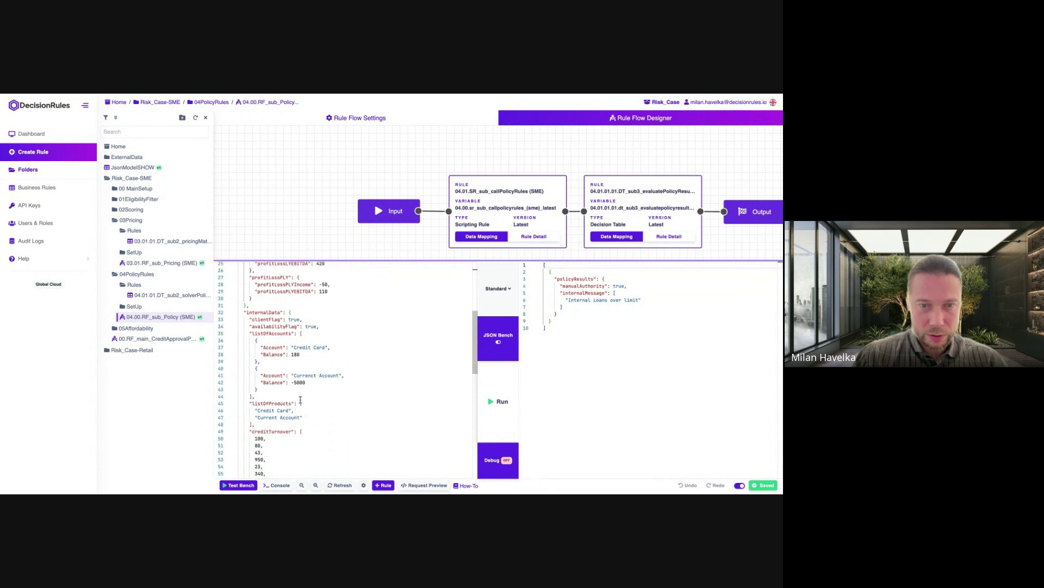
scroll(300, 397, up, 1)
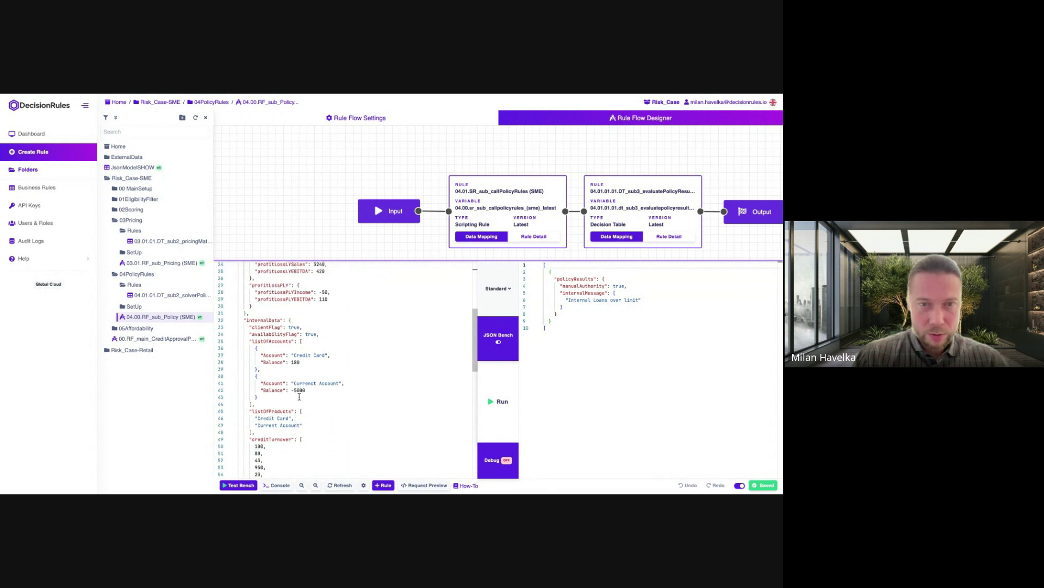
scroll(299, 397, down, 1)
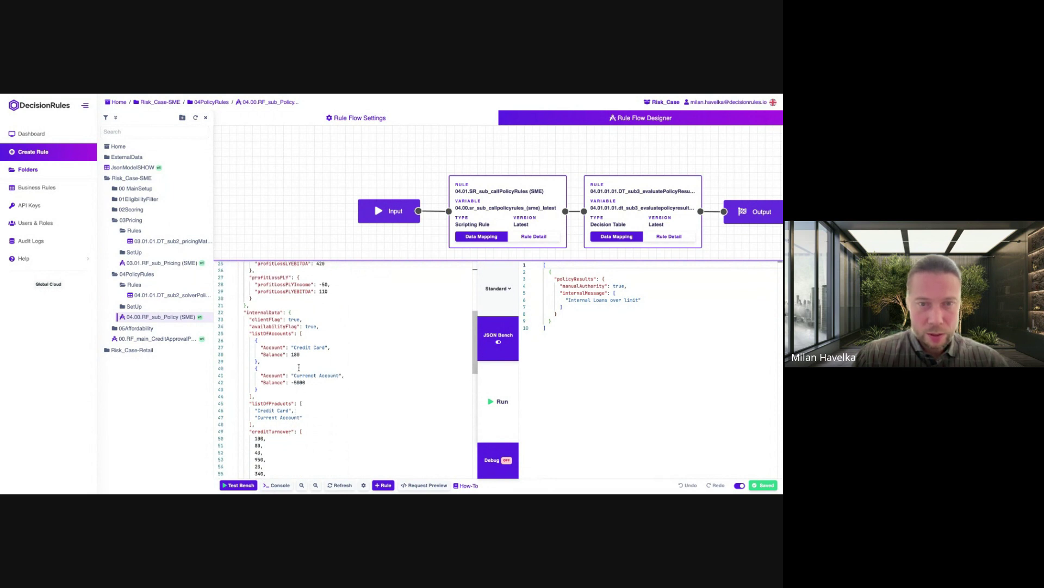
click(299, 357)
key(Right)
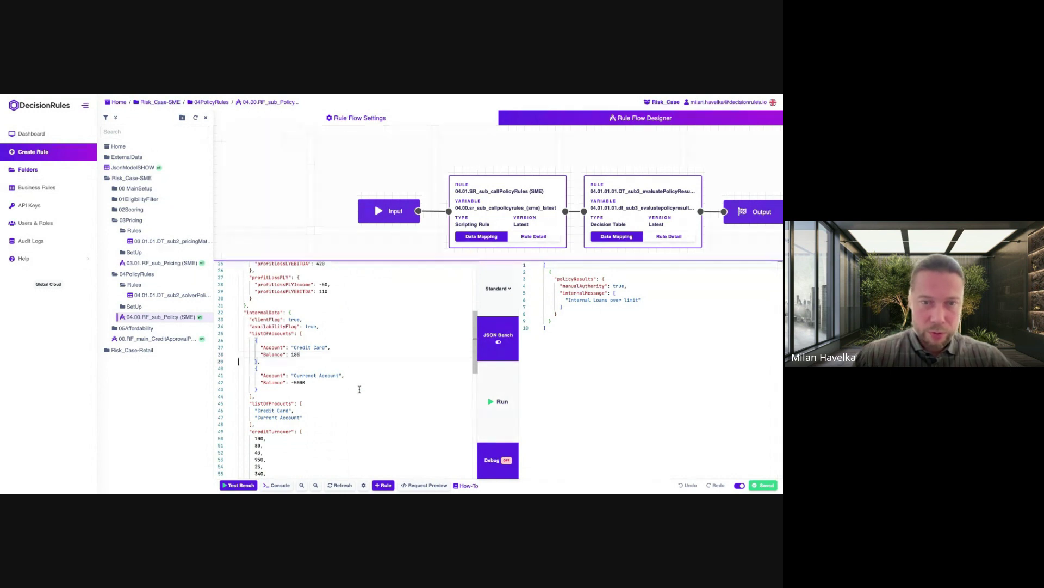
double_click(295, 354)
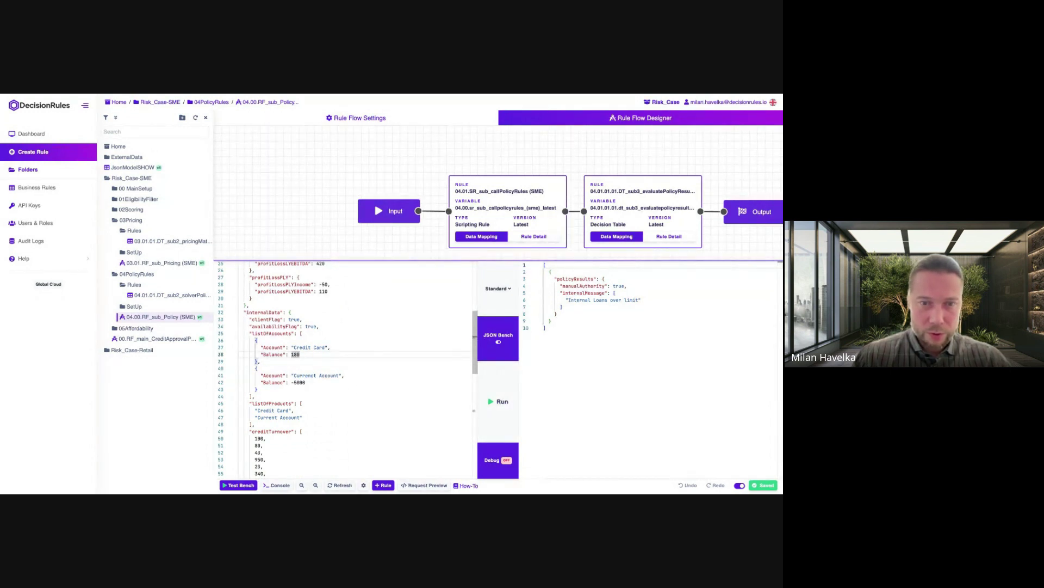
text(0)
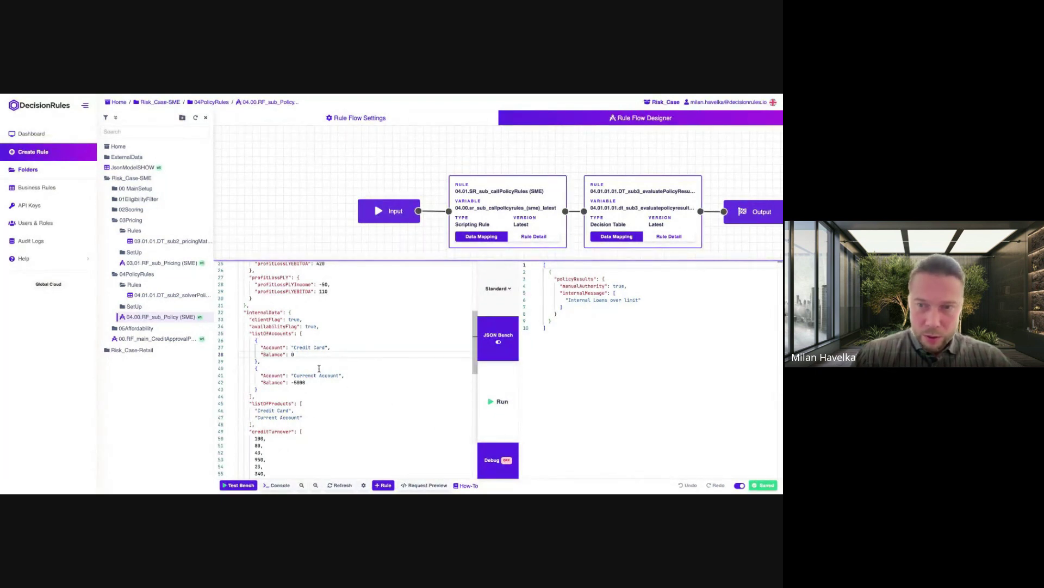
Set internalLoanAmount to 0 in the test input and run the policy flow.
scroll(343, 370, down, 5)
scroll(335, 389, down, 3)
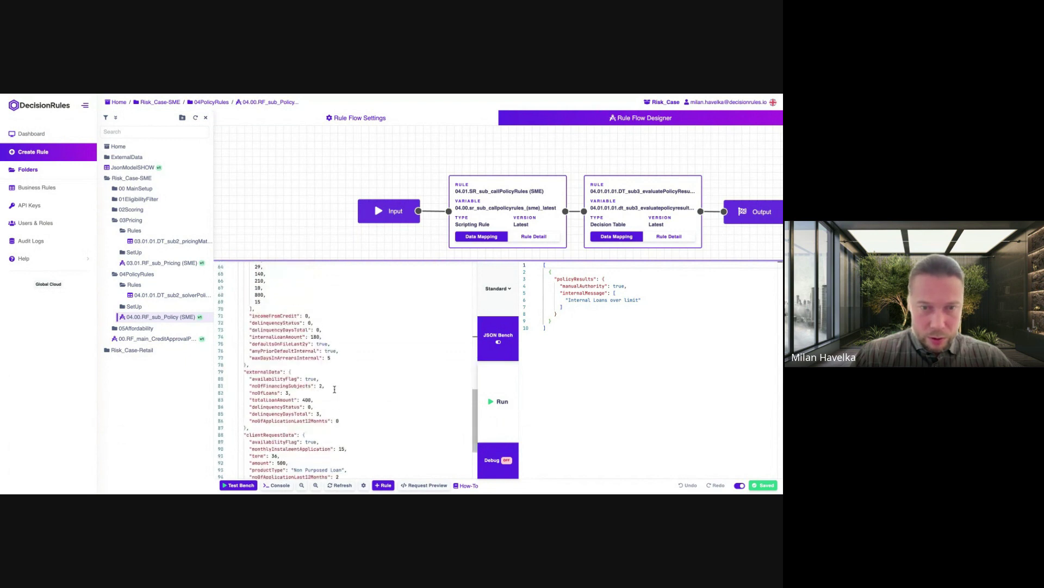
double_click(316, 337)
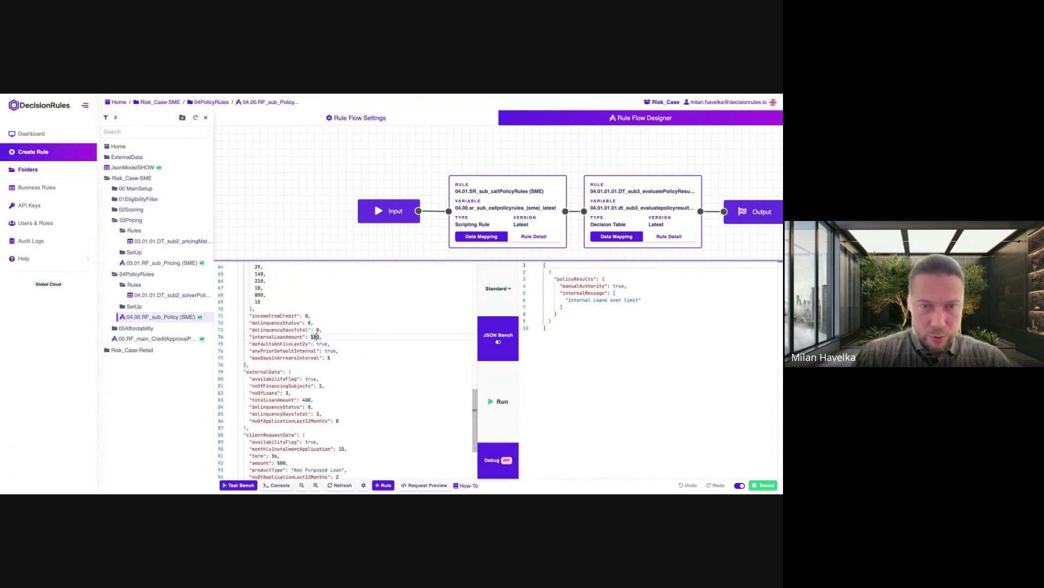
text(0)
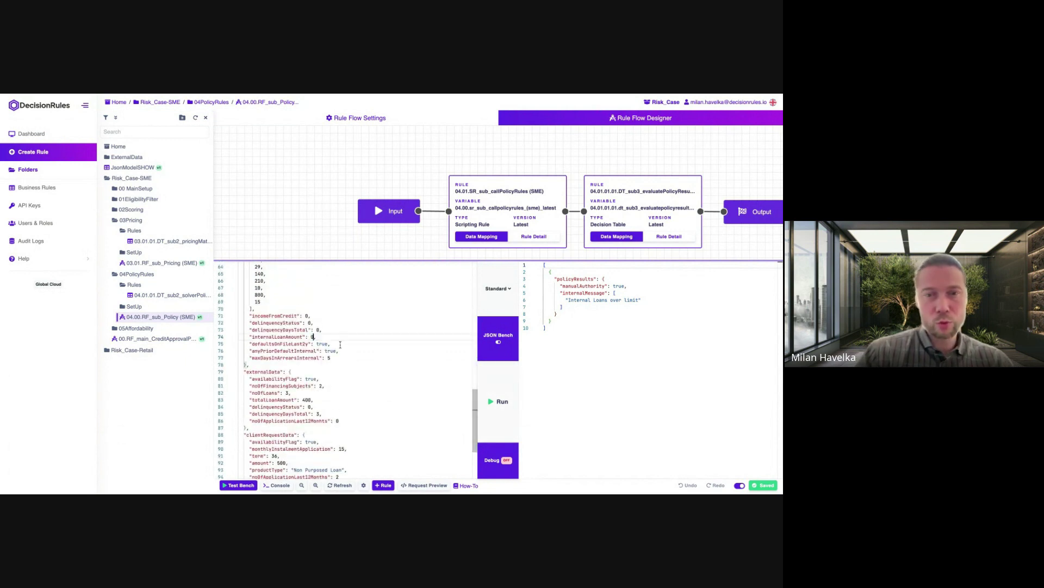
click(490, 391)
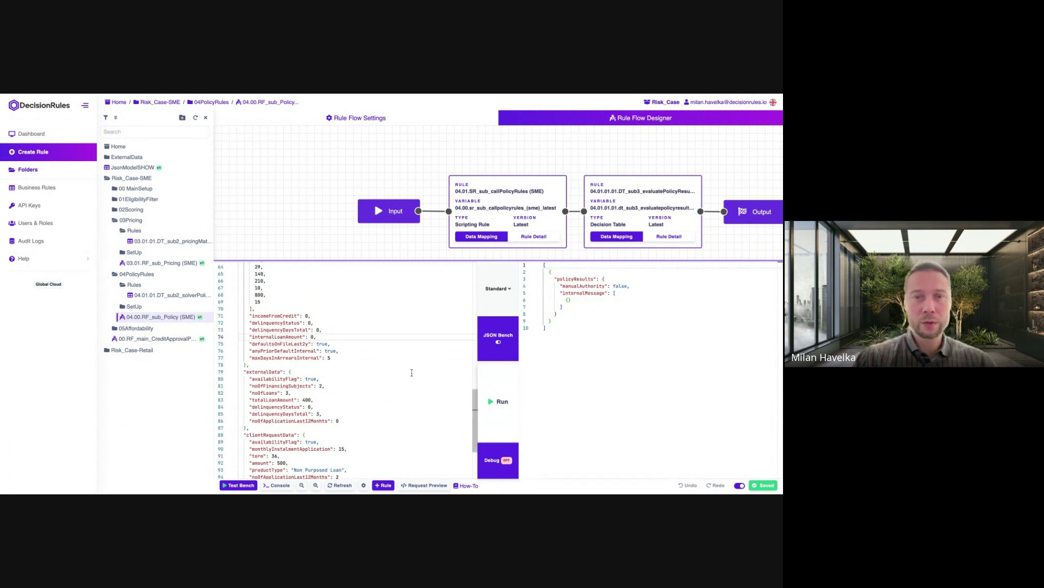
Set internalLoanAmount to 100 in the test input and run the policy flow again.
click(311, 336)
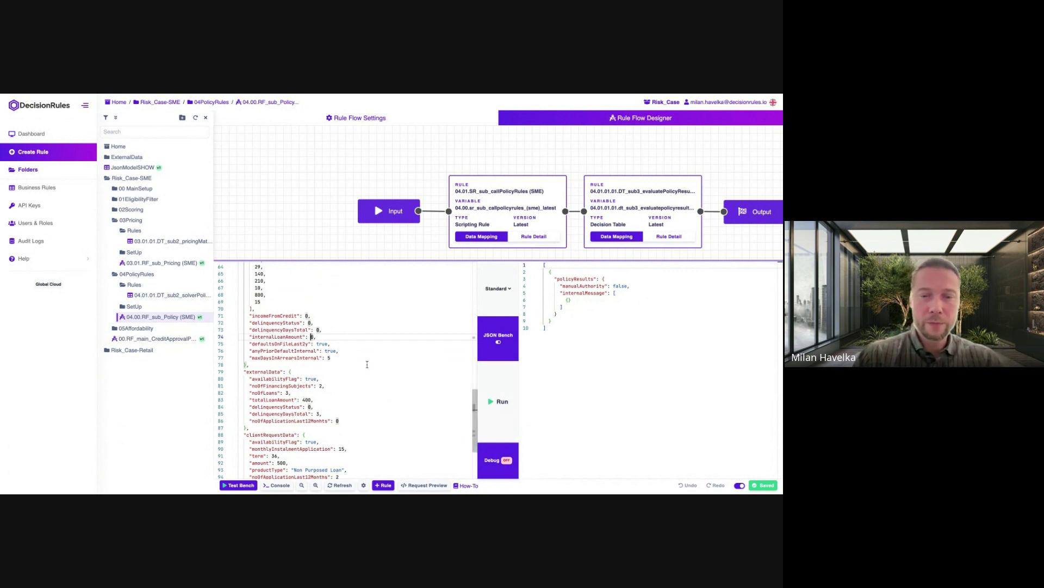
text(10)
click(498, 401)
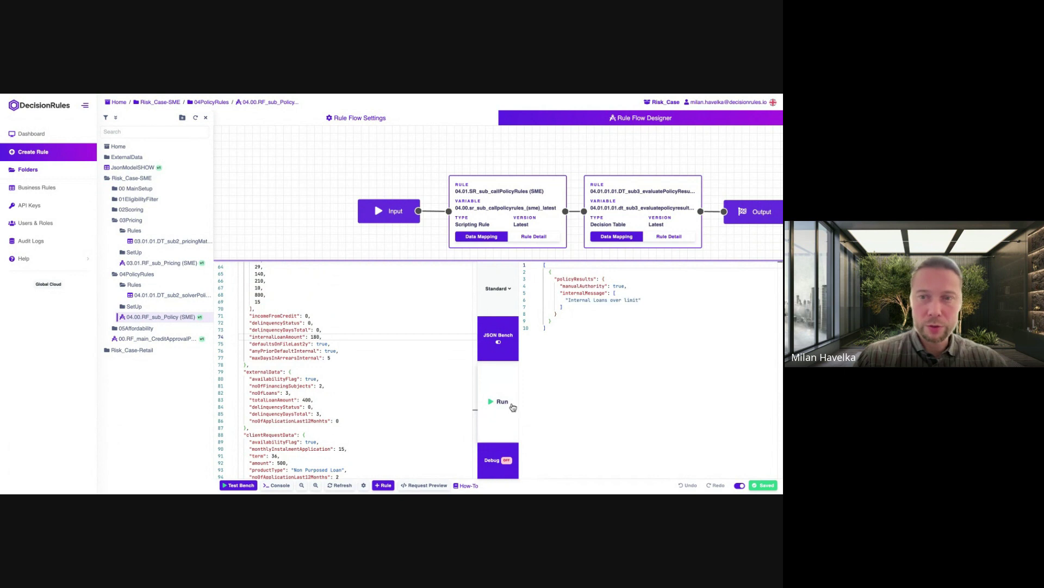
In the 04.01.01 policy solver decision table, set the row 4 loan amount limit and its comment to 300, and save the table.
click(149, 295)
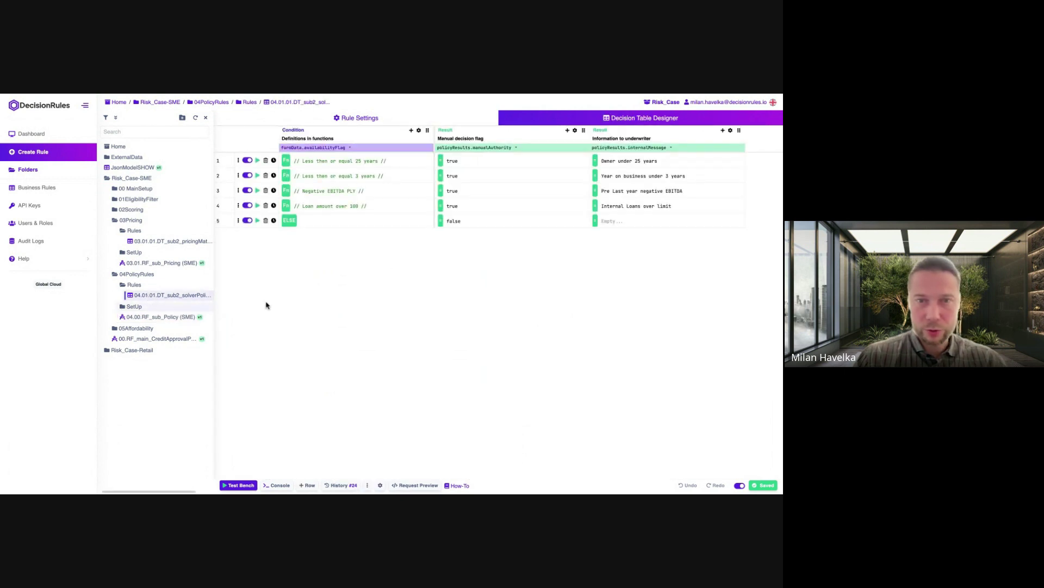
click(355, 207)
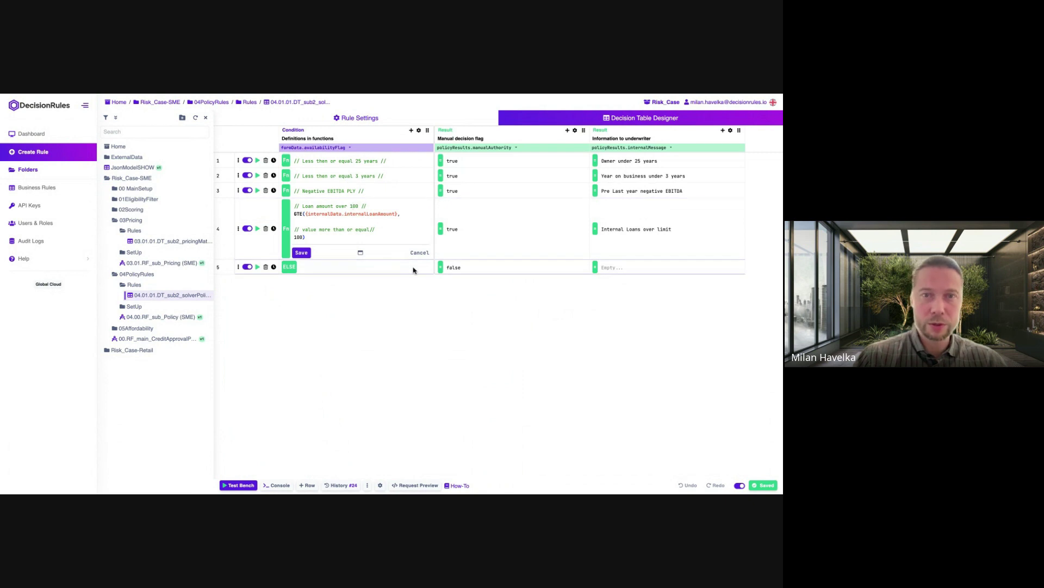
key(BackSpace)
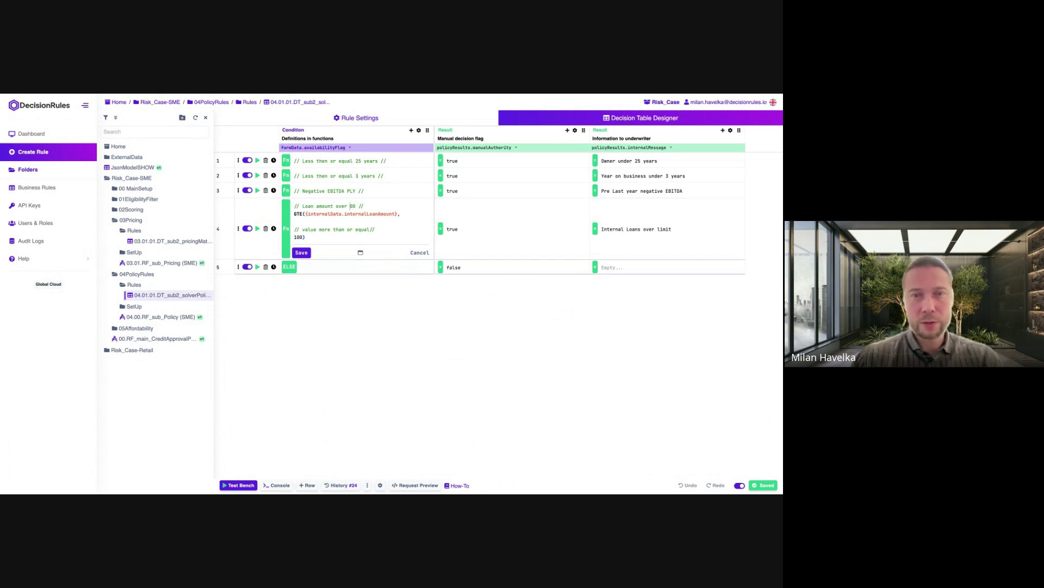
text(3)
click(296, 238)
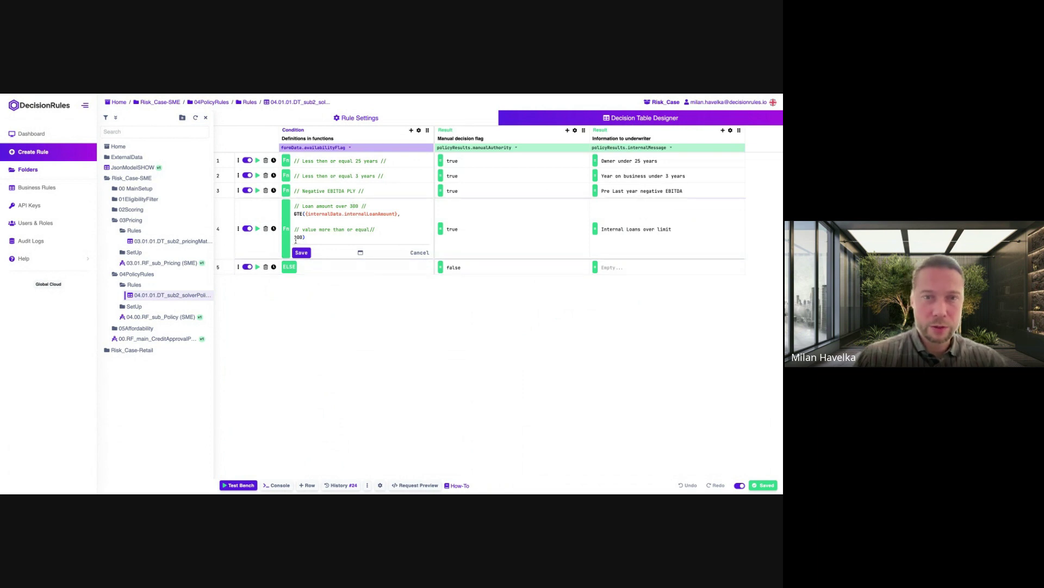
key(BackSpace)
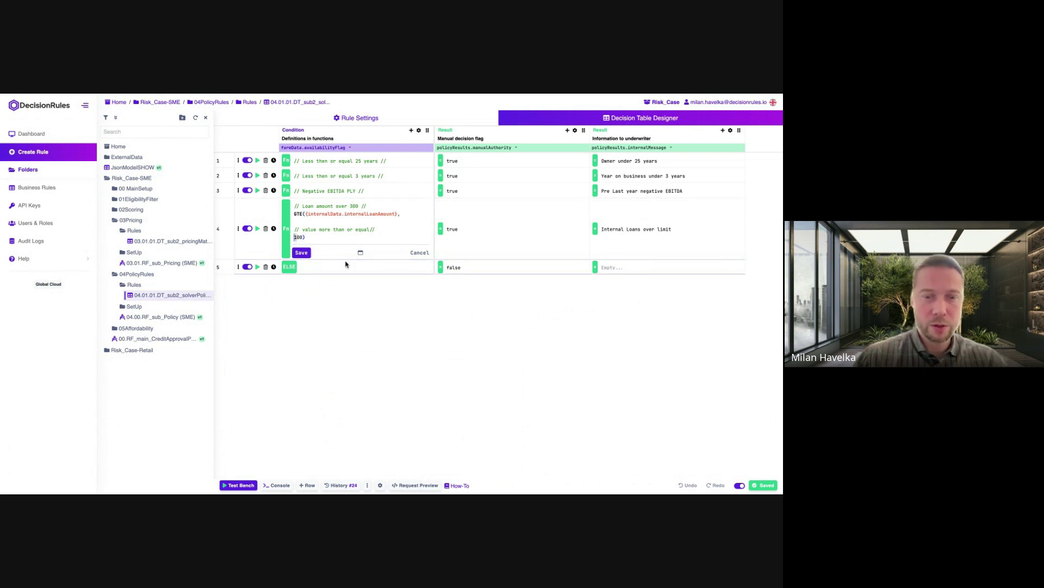
text(3)
click(303, 253)
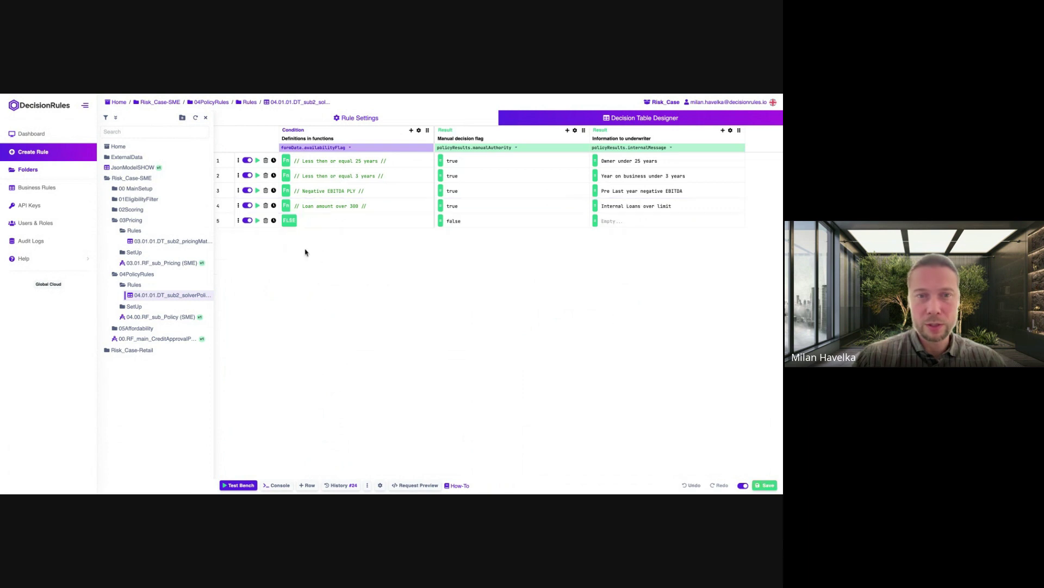
click(777, 485)
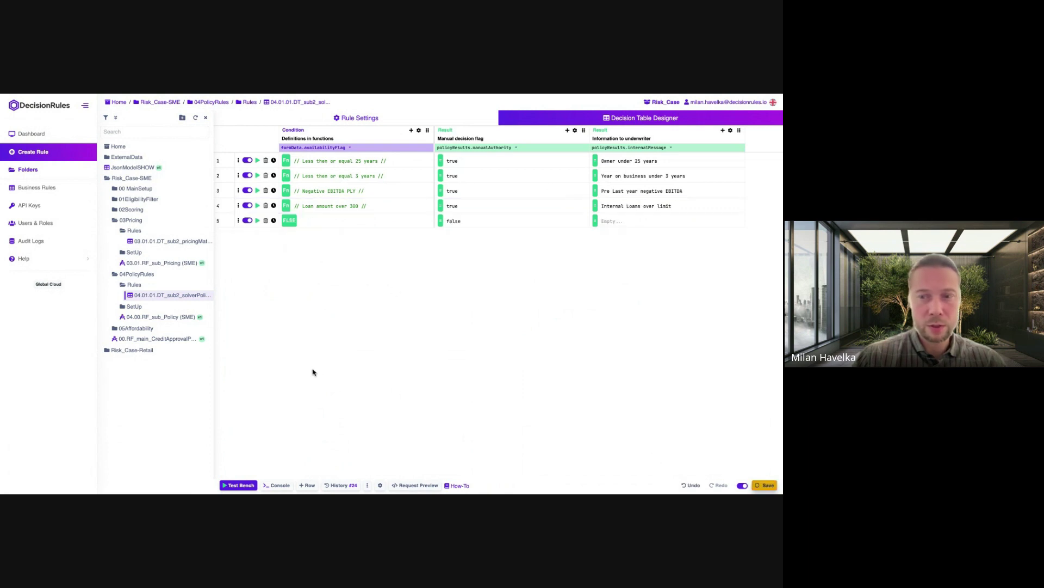
Return to the 04.00.RF_sub_Policy (SME) rule flow, run it in the Test Bench, and check the internalLoanAmount in the test input.
click(140, 318)
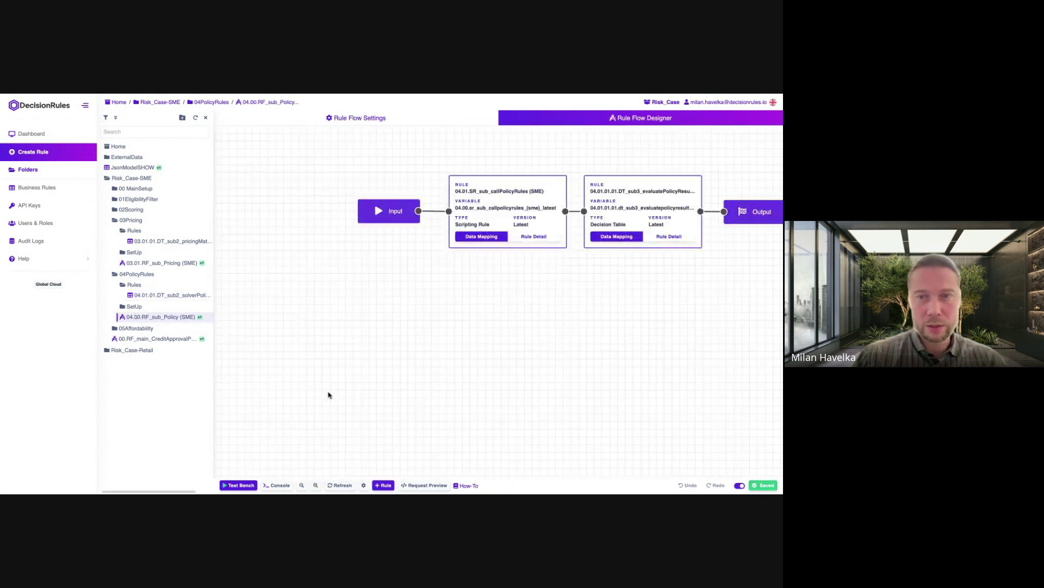
click(245, 485)
click(480, 411)
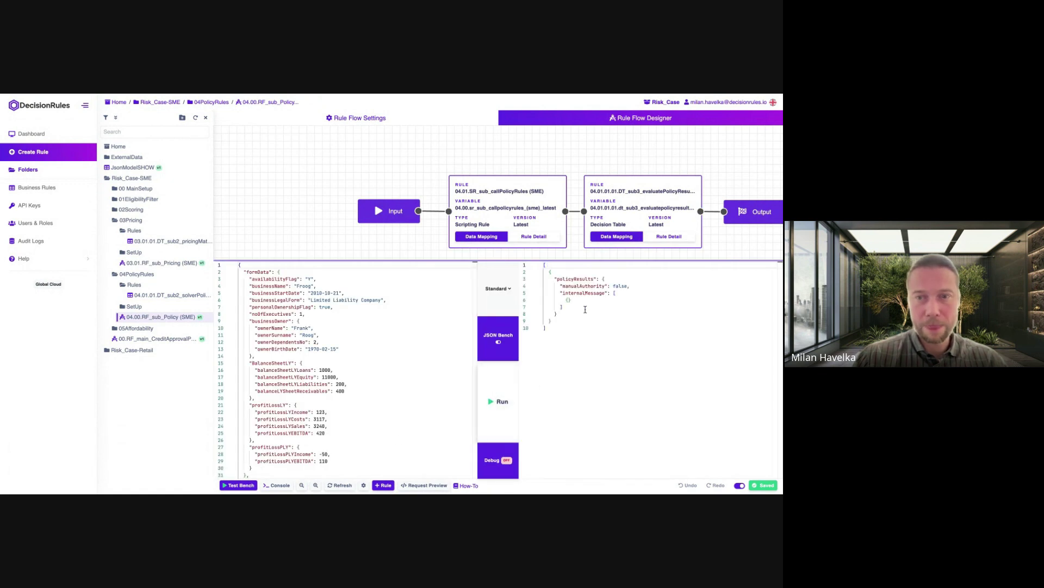
scroll(348, 389, down, 2)
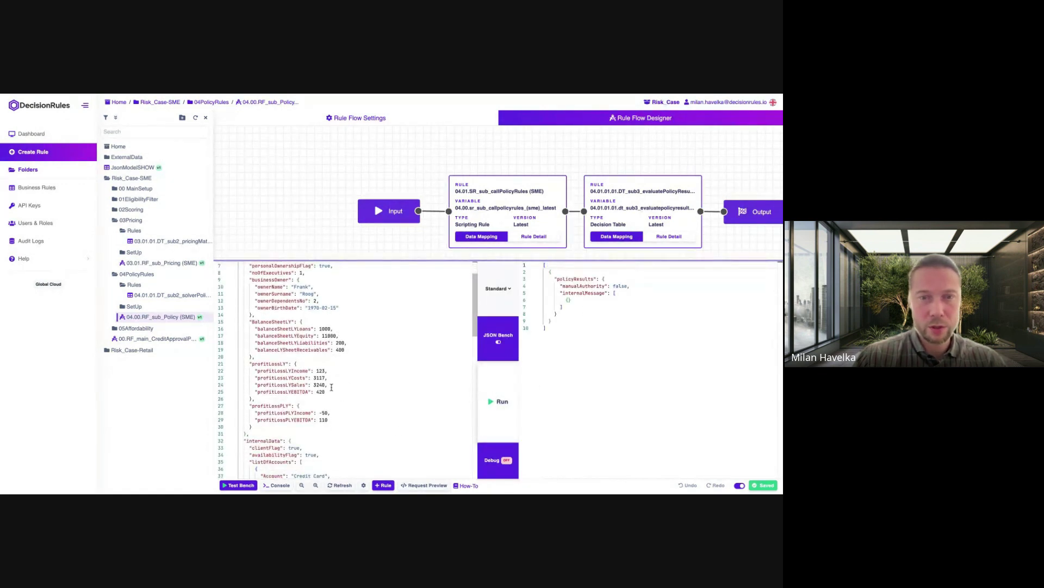
scroll(329, 392, down, 8)
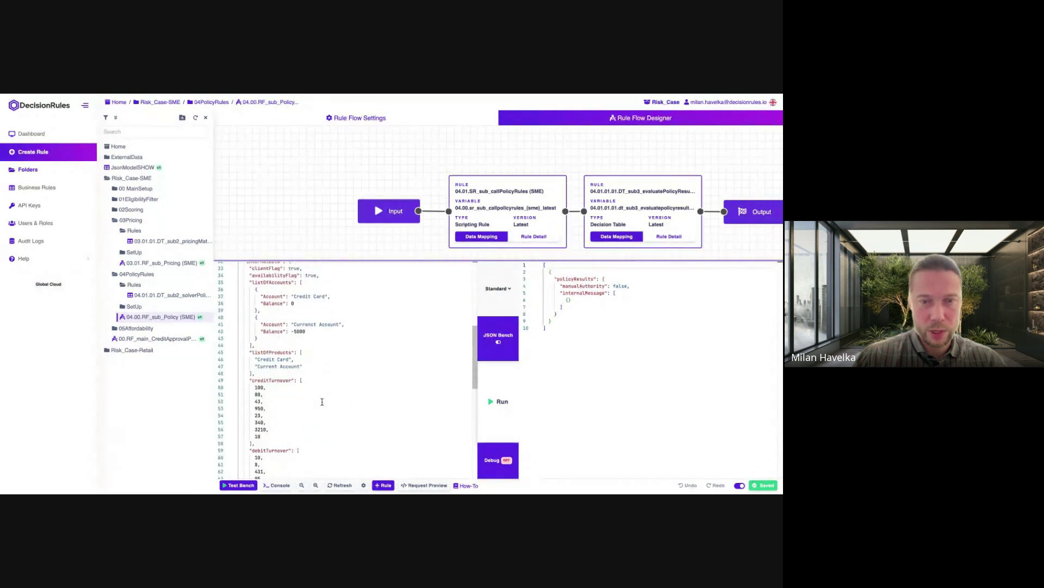
scroll(322, 401, down, 10)
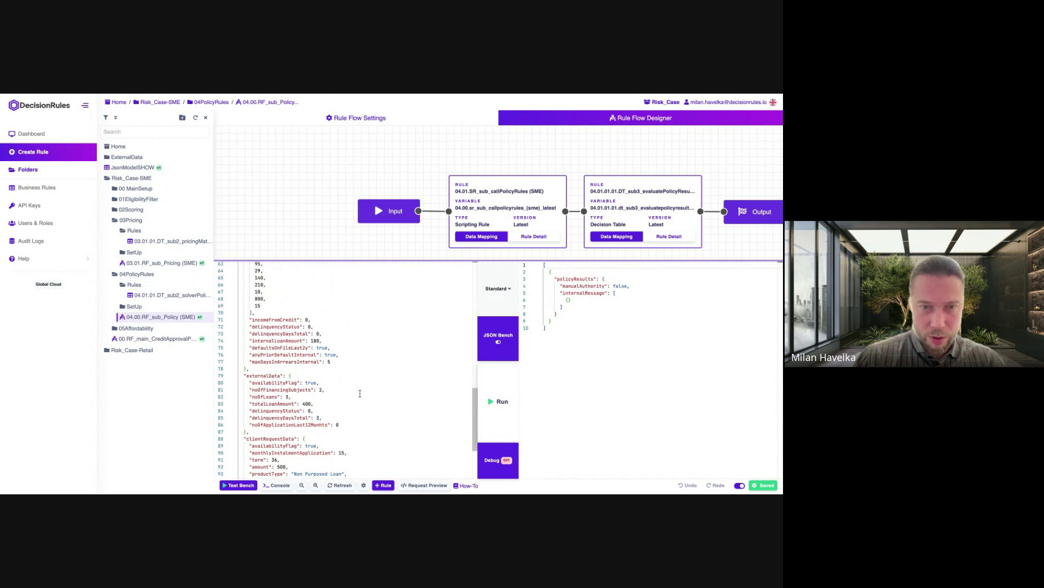
Set internalLoanAmount to 310 in the policy flow's test input and run the flow.
scroll(353, 394, down, 2)
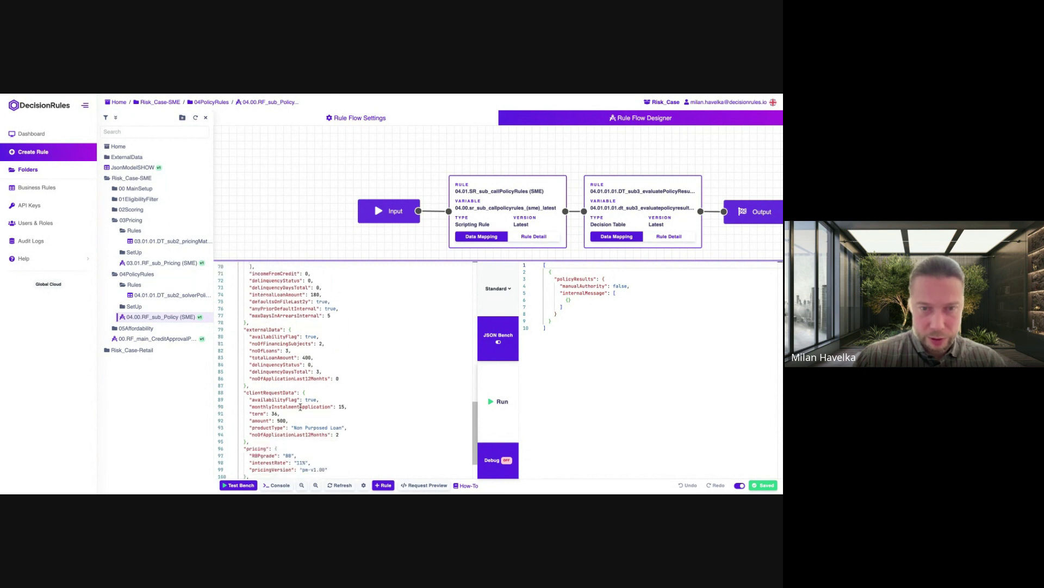
scroll(305, 391, up, 2)
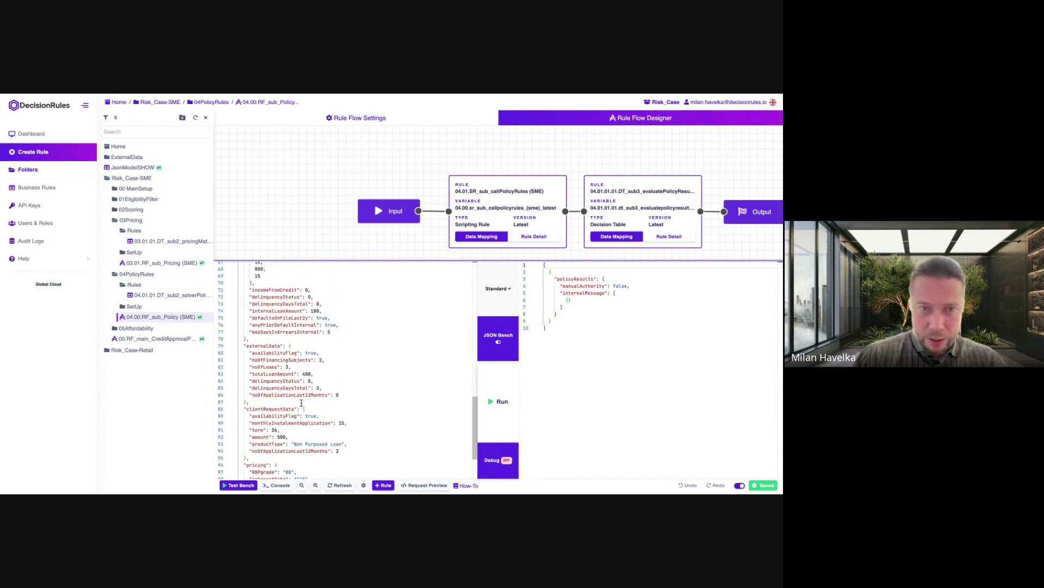
click(315, 322)
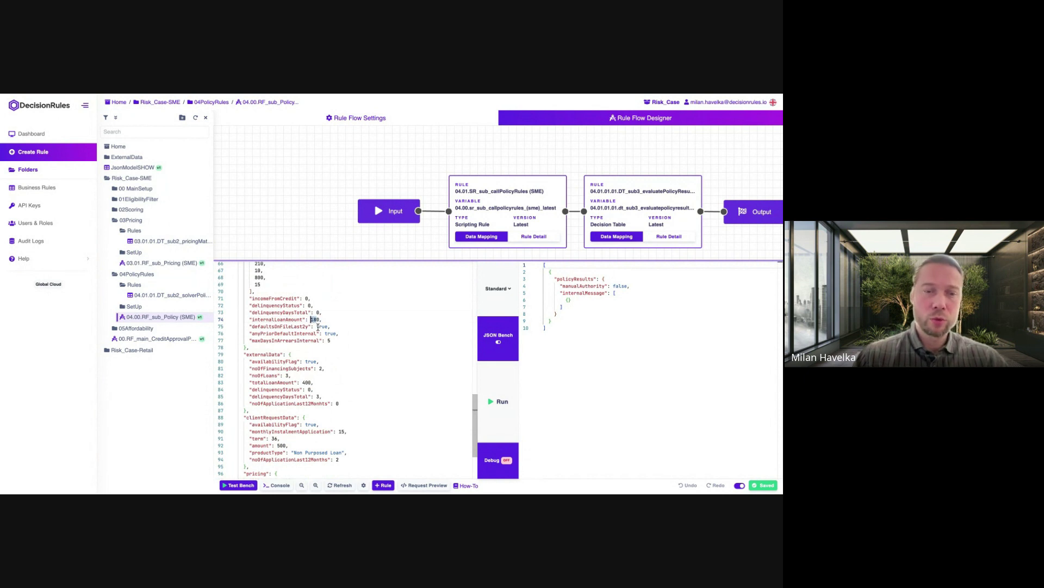
text(3000)
key(BackSpace)
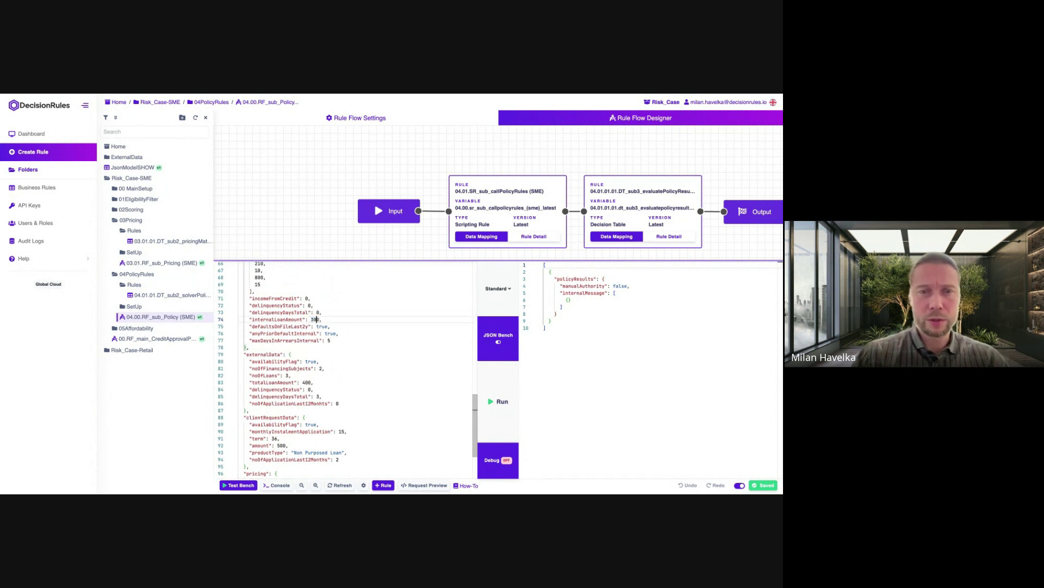
key(BackSpace)
text(1)
click(501, 406)
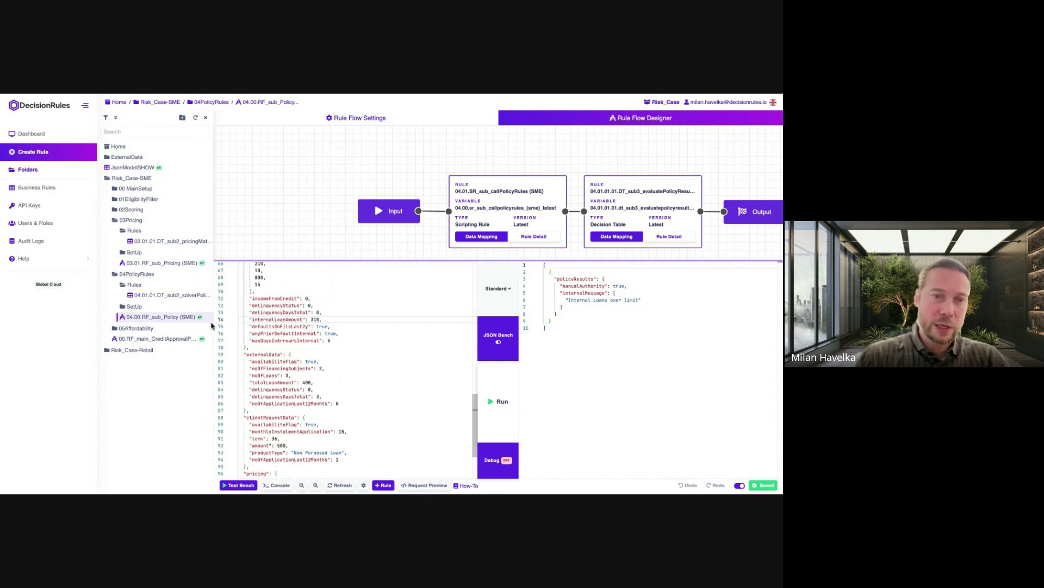
Open the 05.00.RF_sub_affordability rule flow from 05Affordability, run it in the Test Bench, and collapse the 04PolicyRules and 03Pricing folders.
click(136, 328)
click(131, 339)
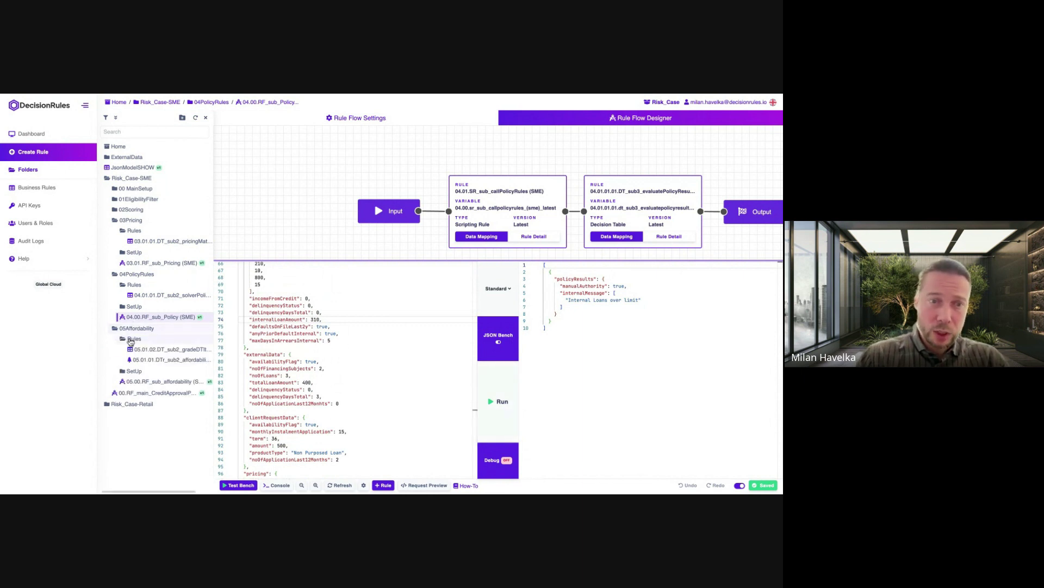
click(136, 384)
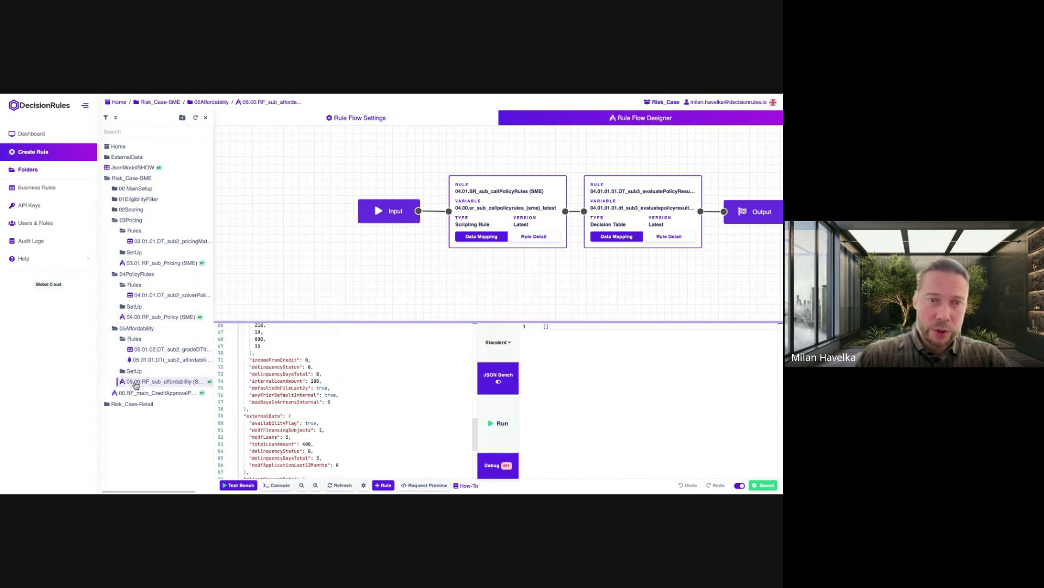
click(500, 424)
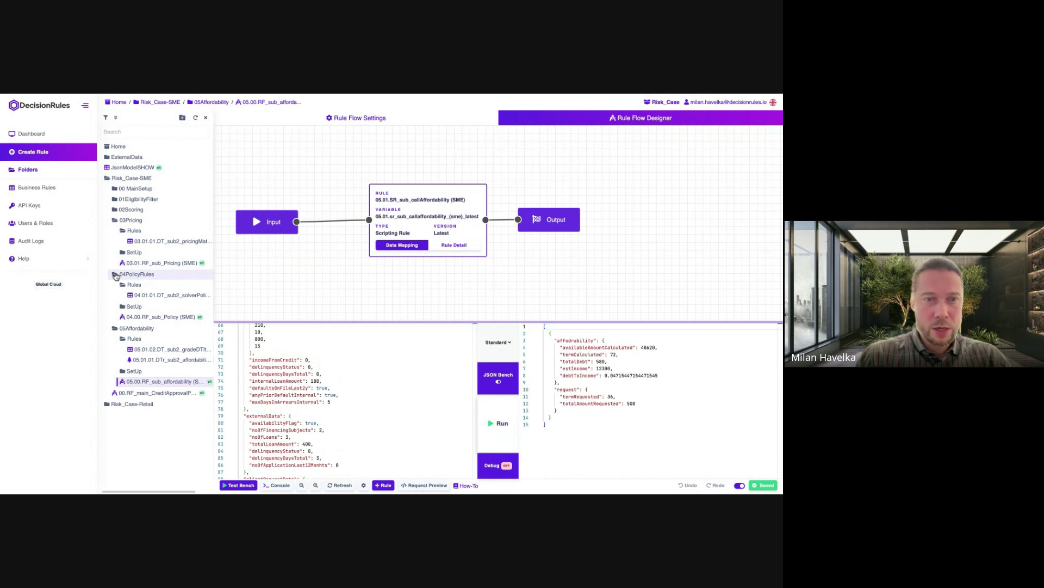
click(115, 274)
click(115, 220)
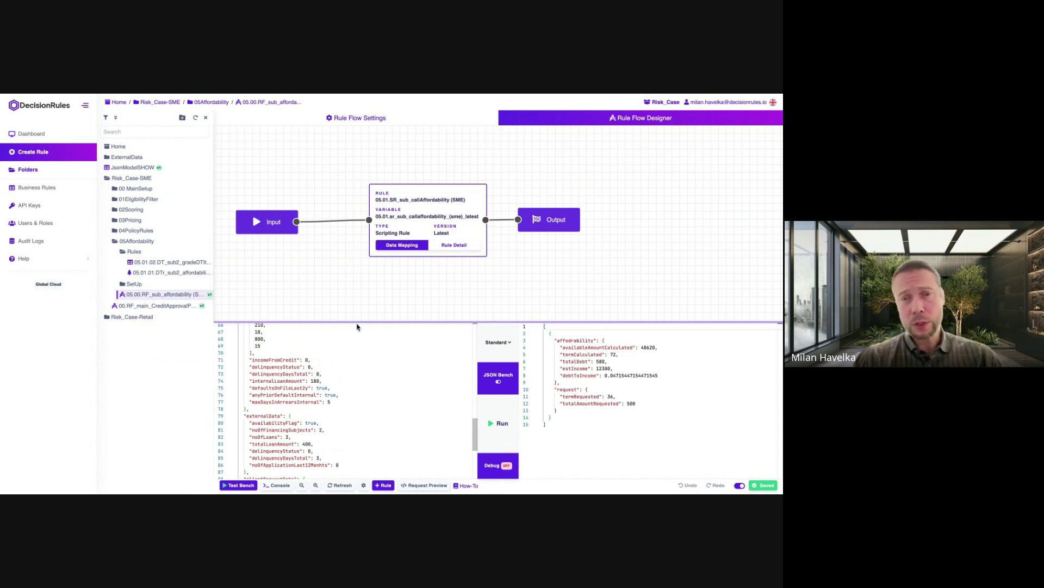
Enlarge the Test Bench and compare the estIncome output with the balance sheet and profit and loss data in the test input.
drag(358, 321, 359, 306)
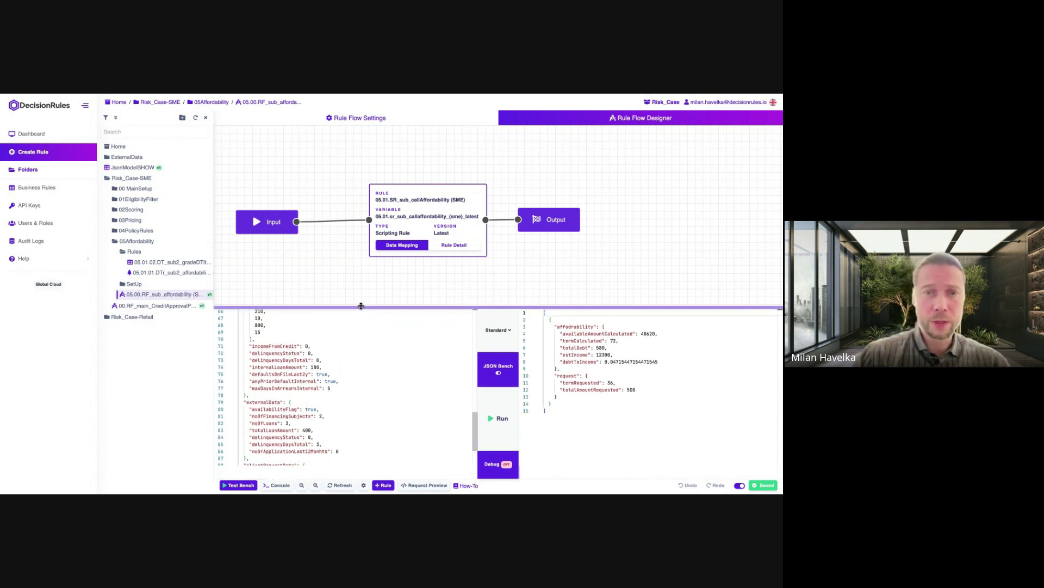
drag(477, 416, 482, 308)
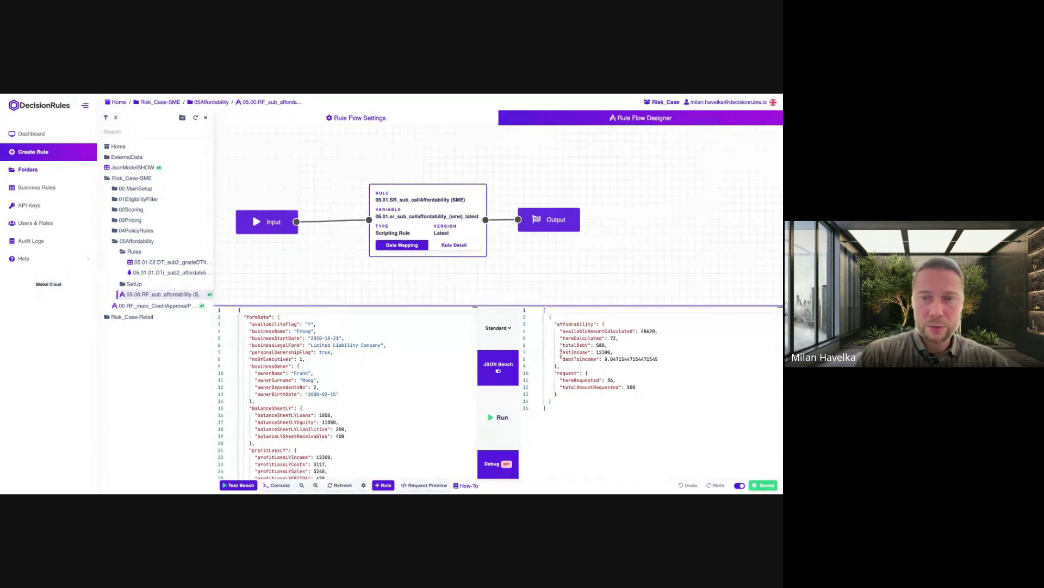
drag(561, 352, 619, 352)
click(620, 352)
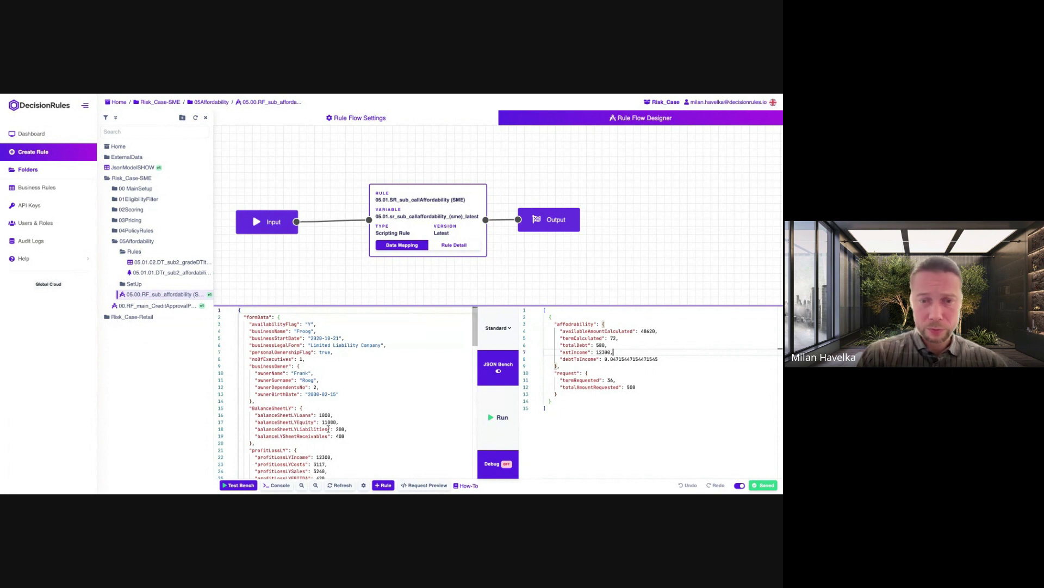
scroll(362, 411, down, 2)
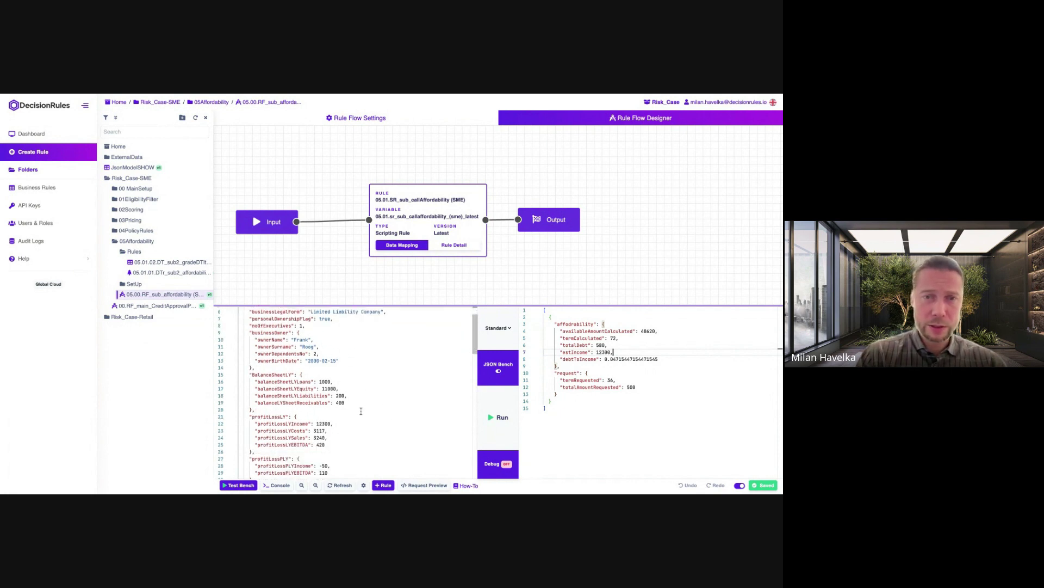
Review the 05.01.01 affordability decision tree and the 05.01.02 grade DTI decision table, and collapse the 05Affordability folder.
click(179, 275)
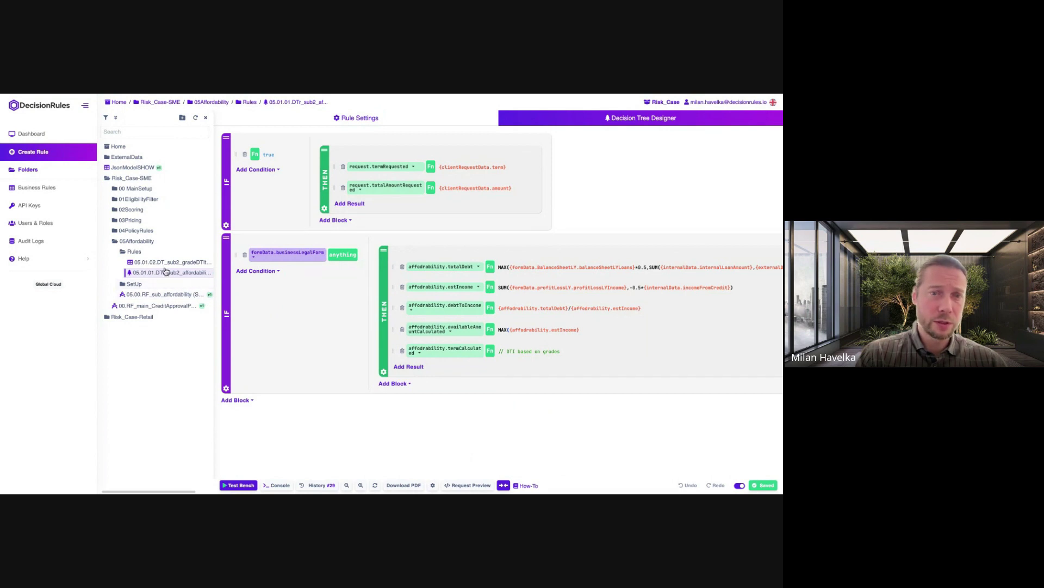
click(164, 263)
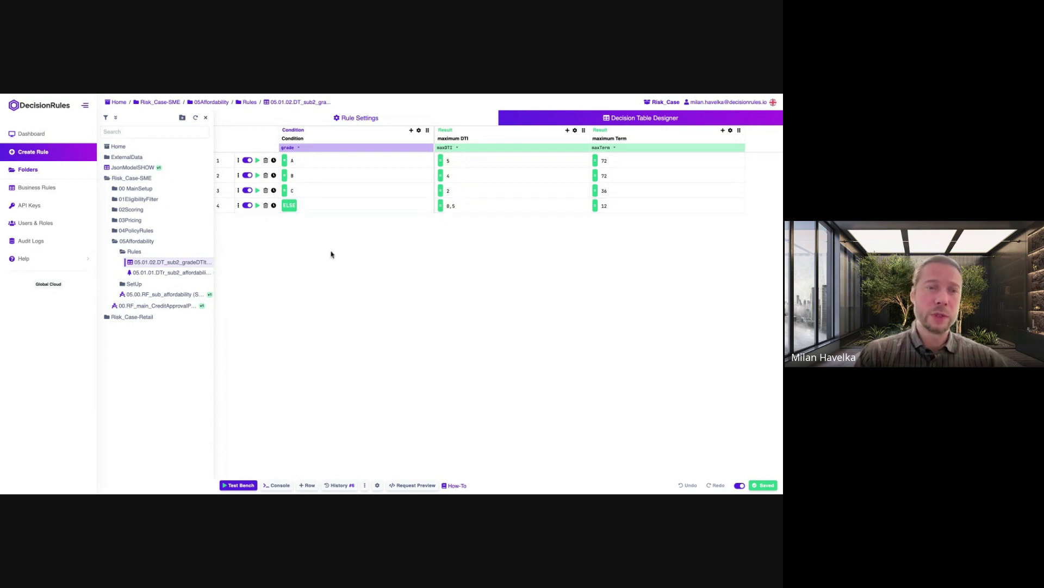
click(115, 243)
Open the 00.RF_main credit approval rule flow, look over its chain of rules, and run it in the Test Bench.
click(127, 251)
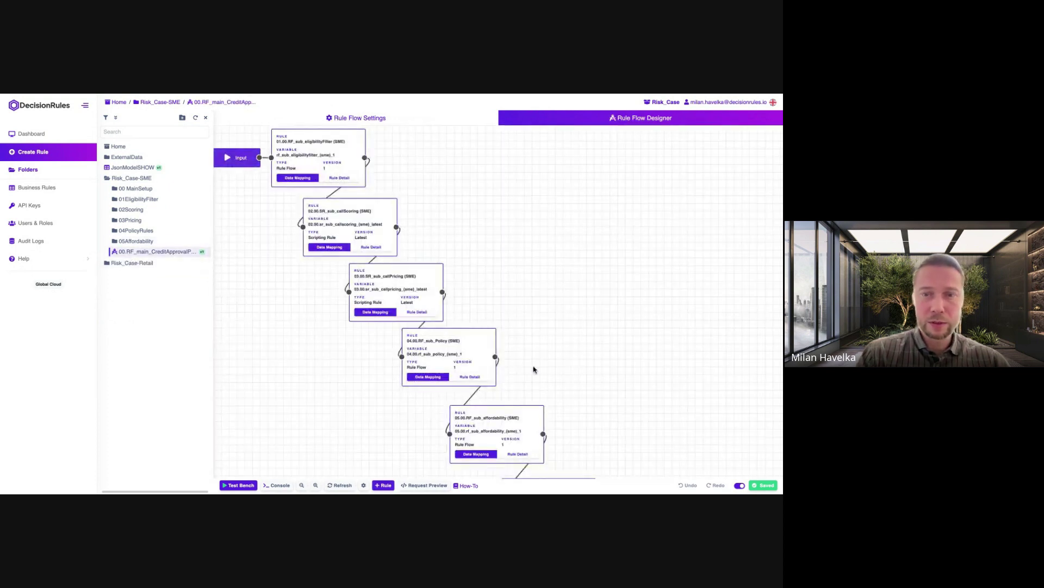
scroll(610, 380, down, 4)
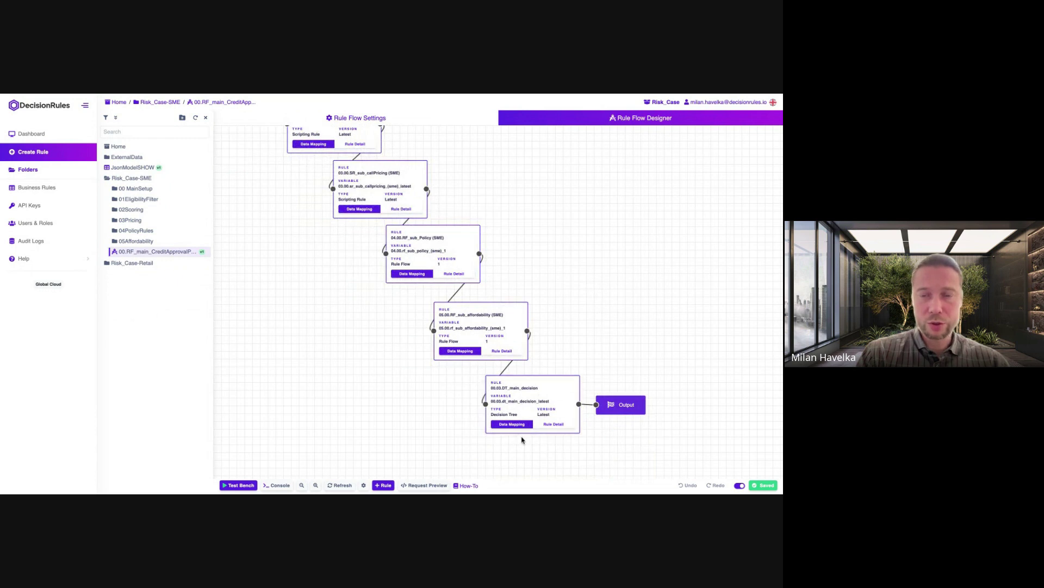
scroll(586, 332, up, 1)
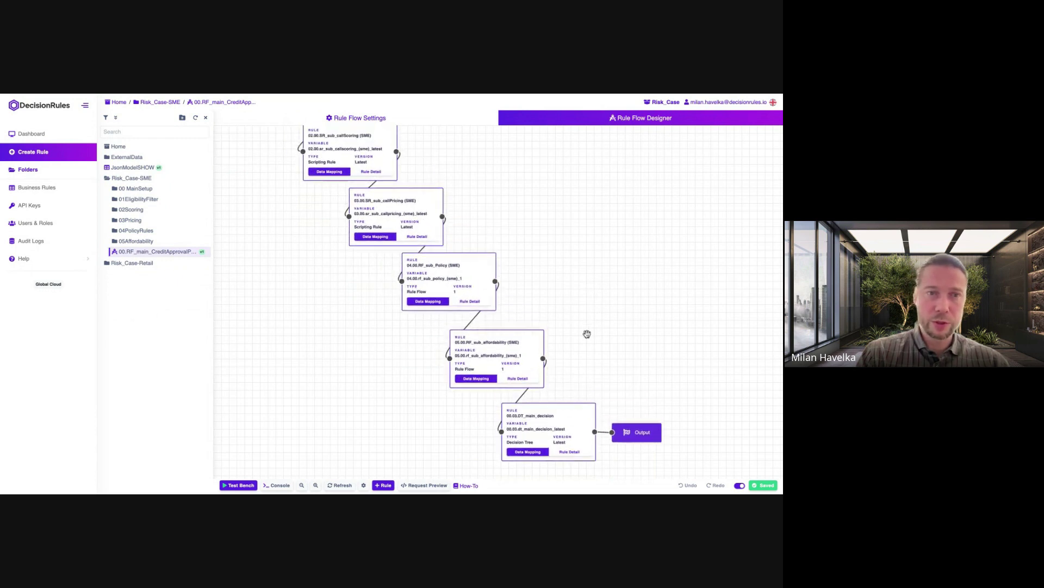
click(239, 485)
click(499, 452)
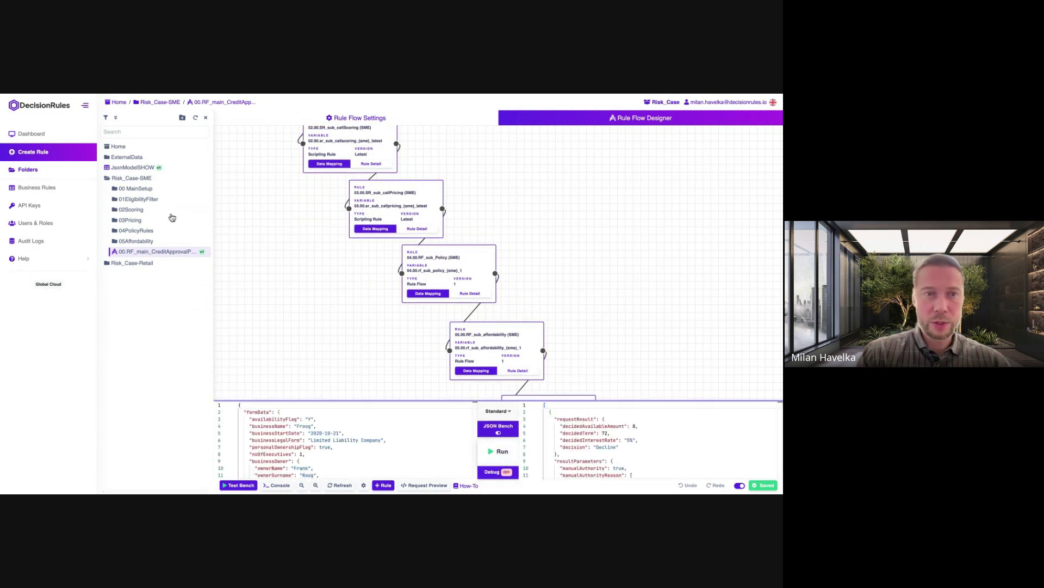
Open the 00.03.DT_main_decision decision tree in 00 MainSetup and examine the conditions behind each decision outcome.
click(114, 191)
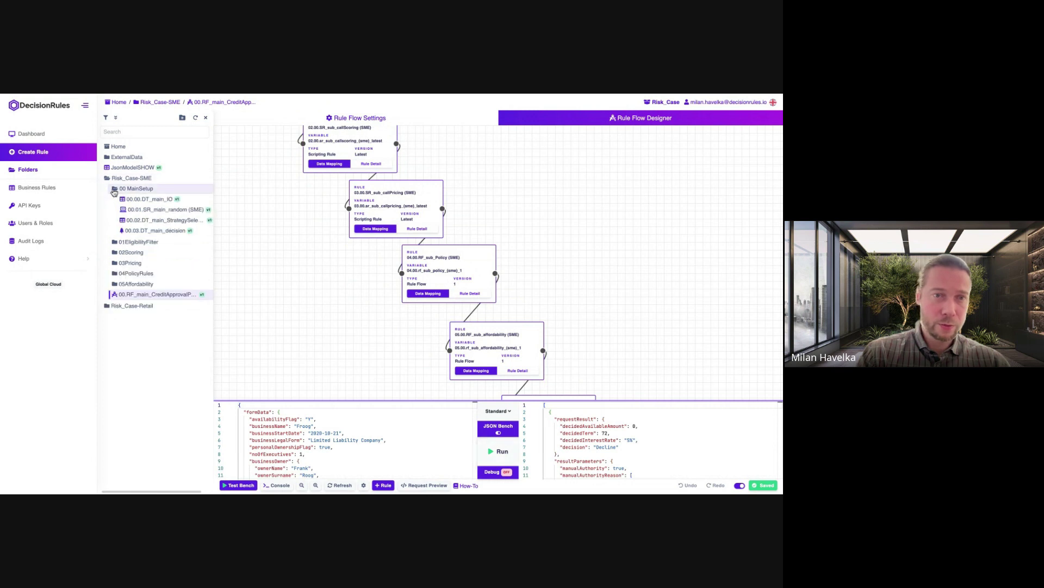
click(155, 232)
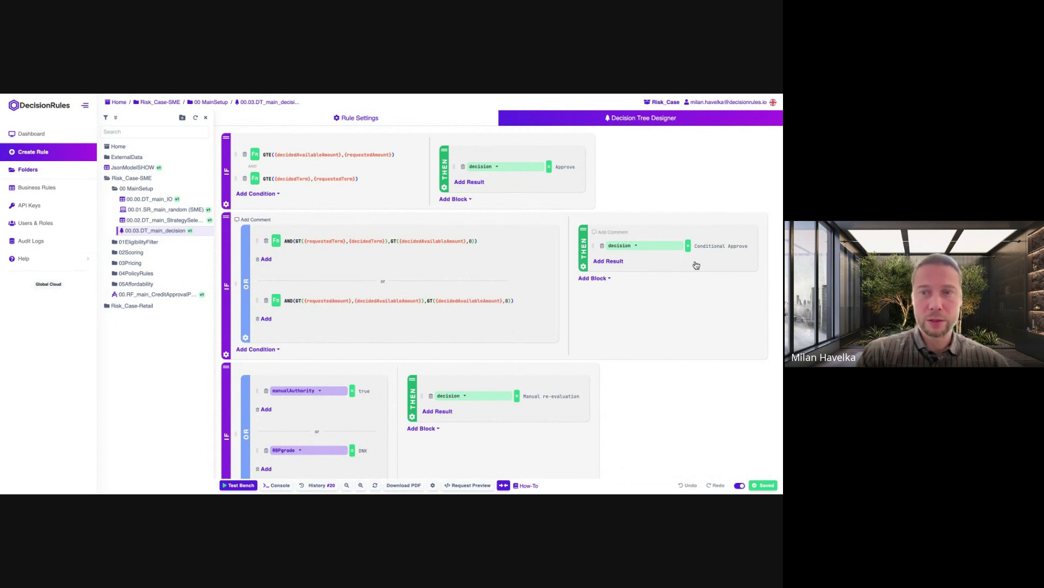
scroll(655, 412, down, 2)
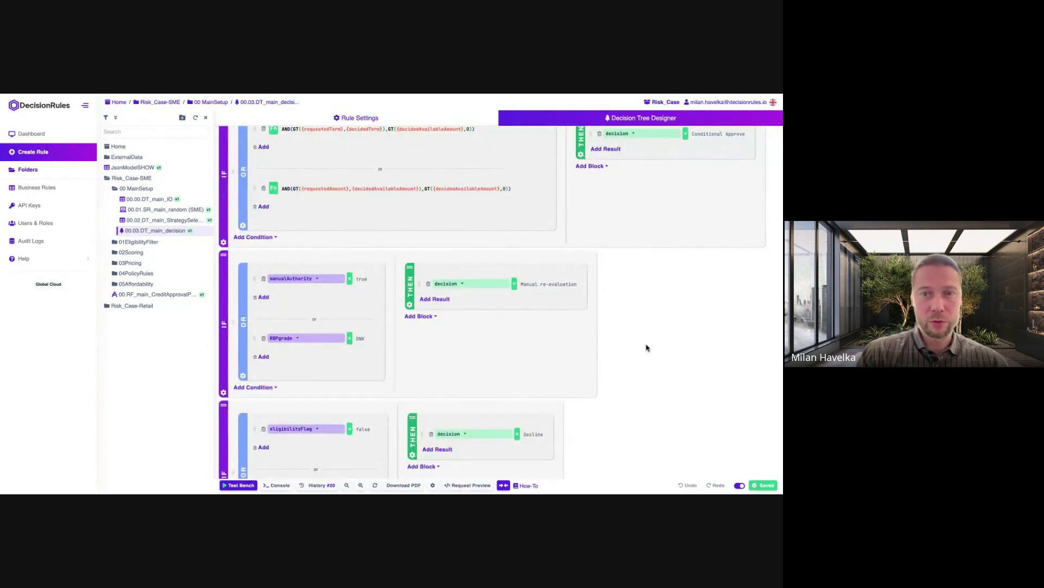
scroll(656, 318, down, 1)
scroll(650, 391, down, 1)
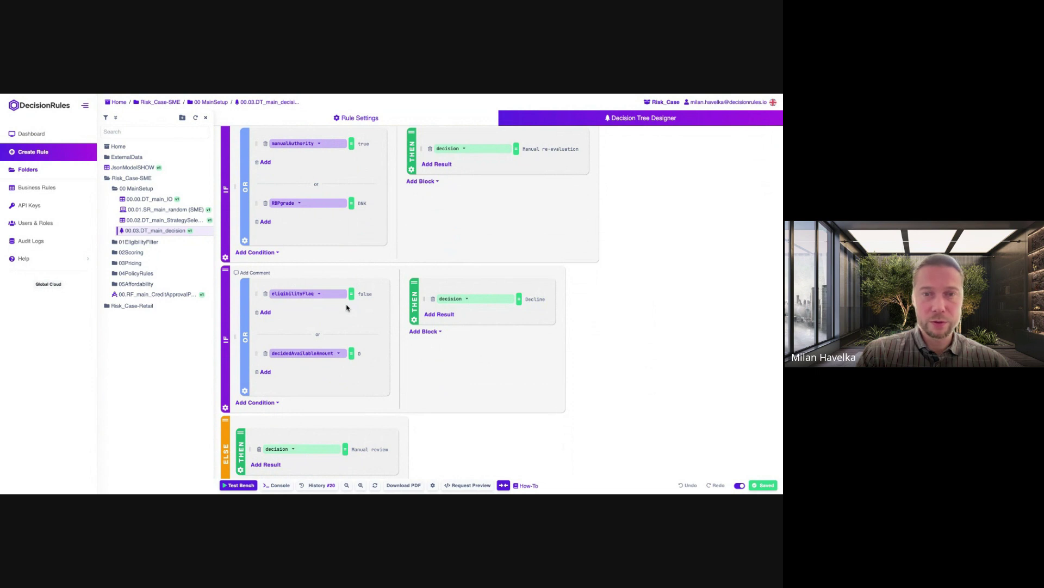
scroll(642, 357, down, 1)
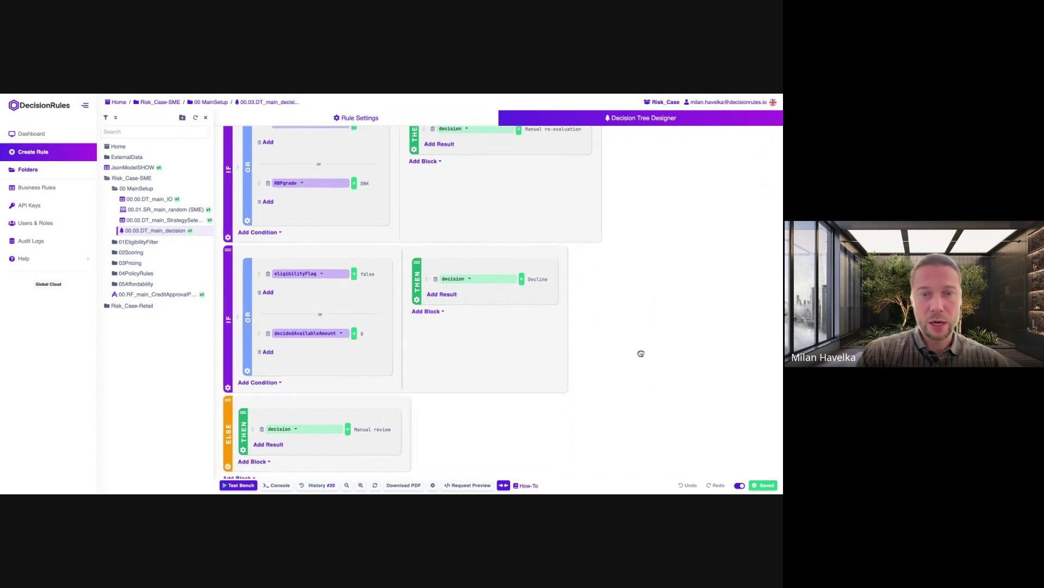
scroll(613, 397, down, 2)
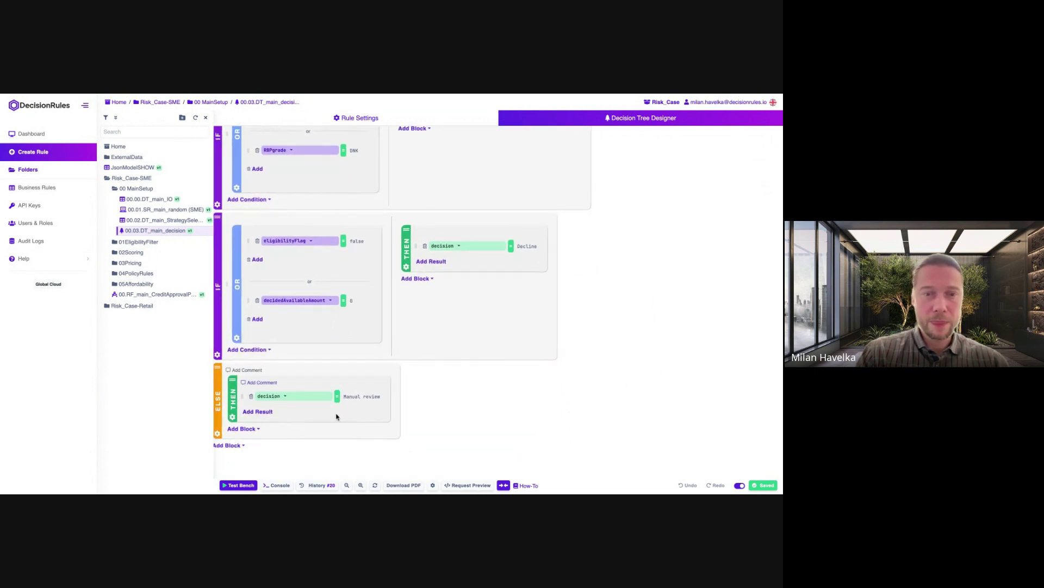
scroll(615, 317, up, 3)
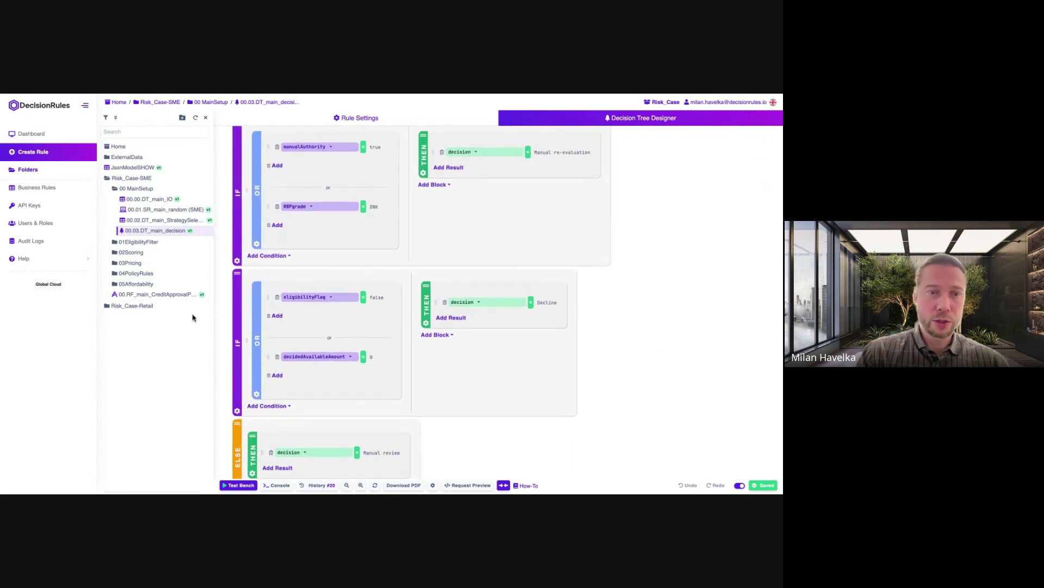
Return to the 00.RF_main credit approval rule flow, enlarge its Test Bench, and run the flow.
click(140, 295)
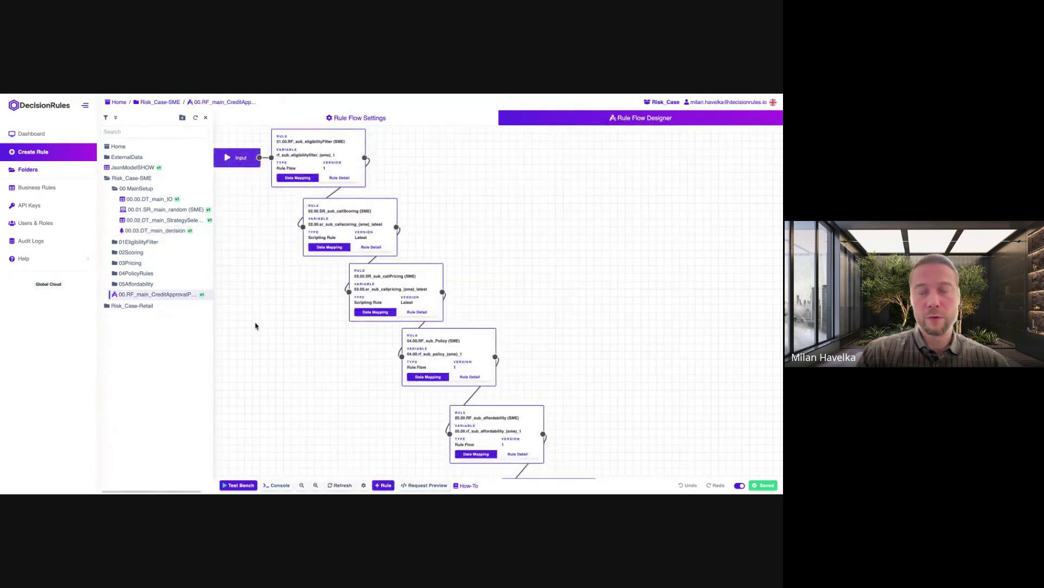
click(248, 487)
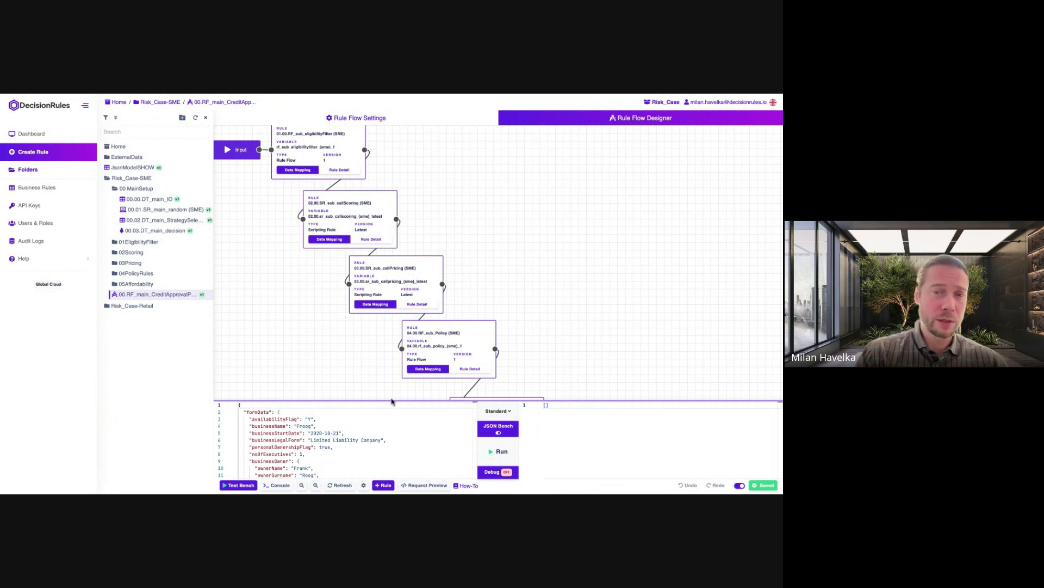
drag(392, 400, 391, 291)
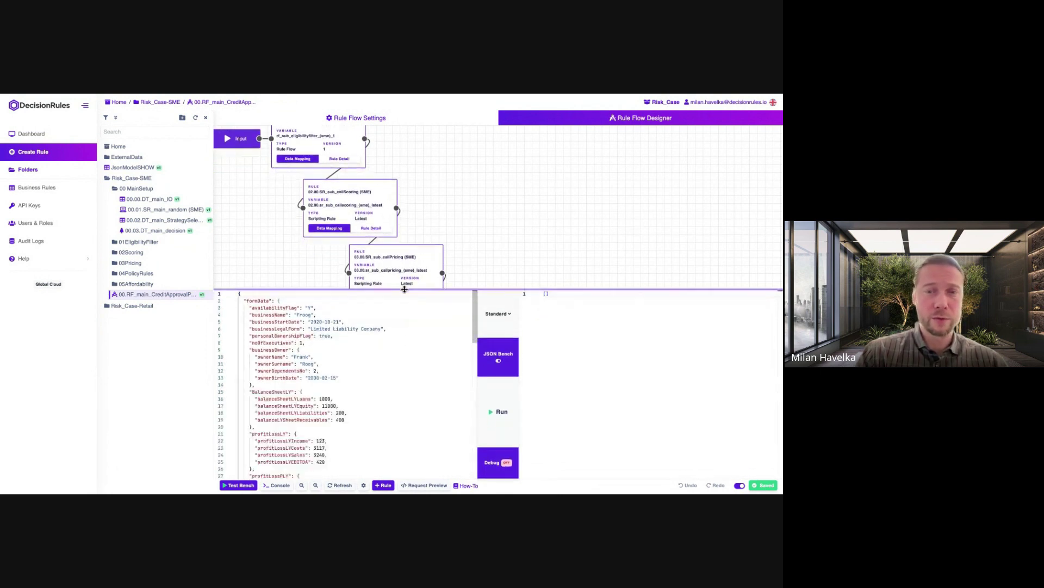
click(503, 412)
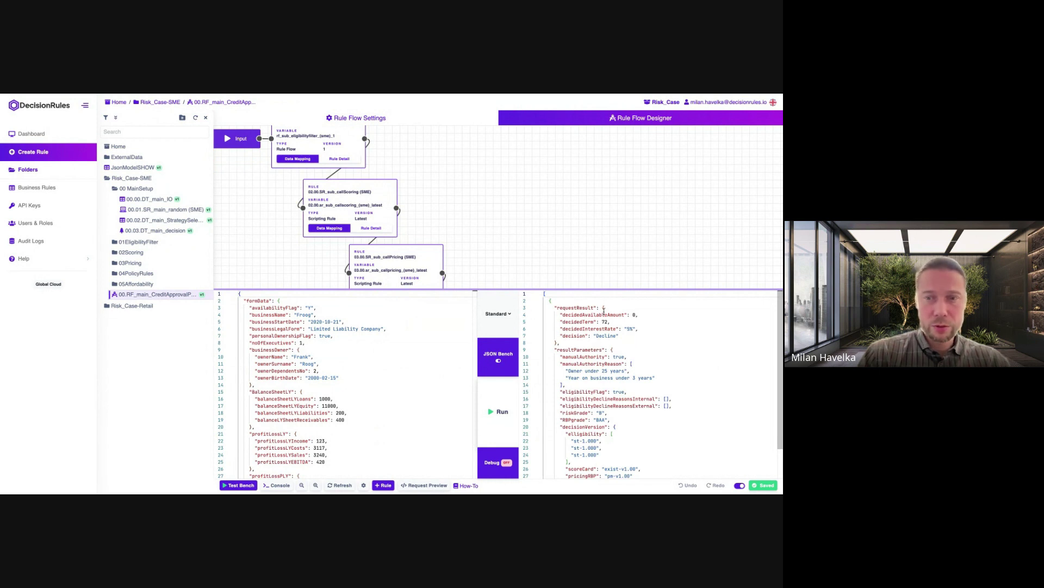
Examine the main flow's output: requestResult, the manual authority reasons, the eligibility decline reasons, and the eligibility entries under decisionVersion.
drag(604, 310, 563, 337)
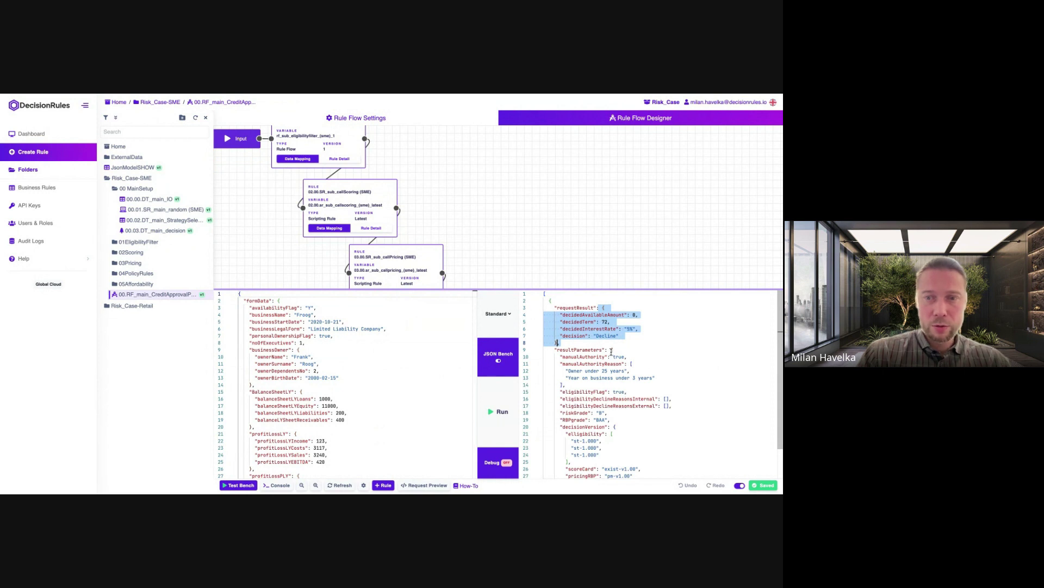
drag(611, 353, 546, 370)
click(575, 369)
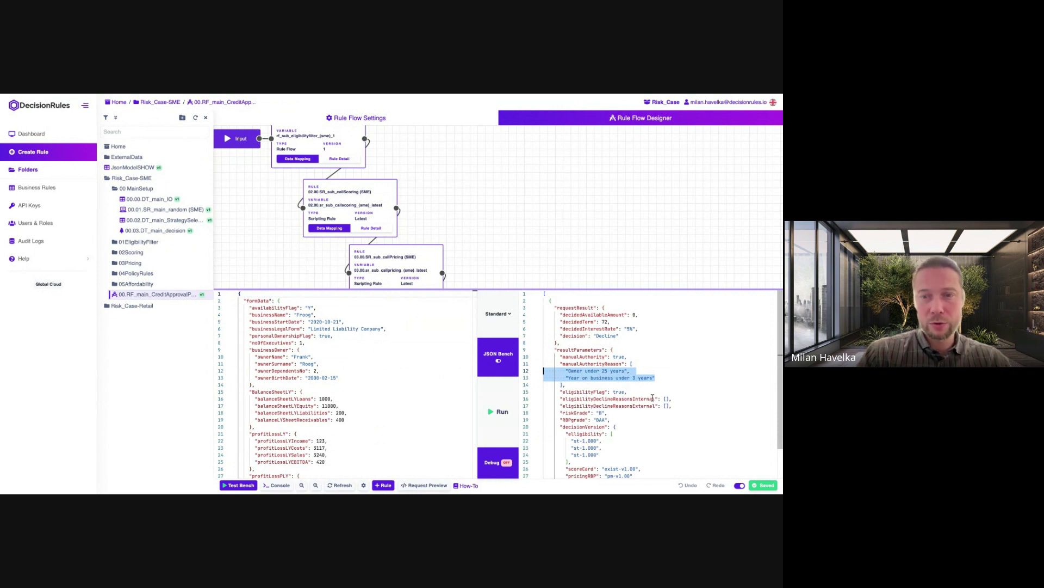
drag(673, 407, 519, 400)
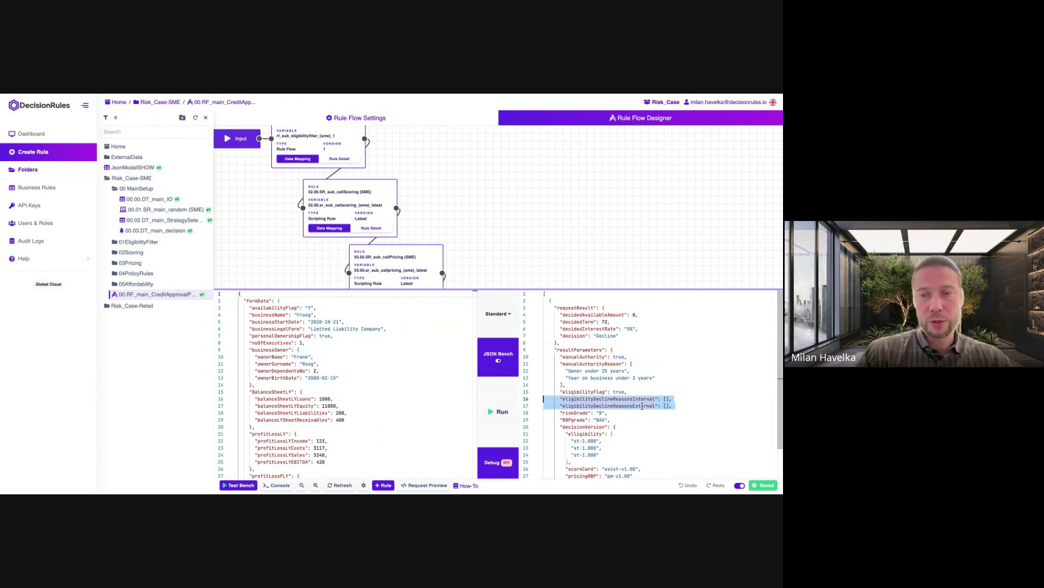
scroll(644, 430, down, 3)
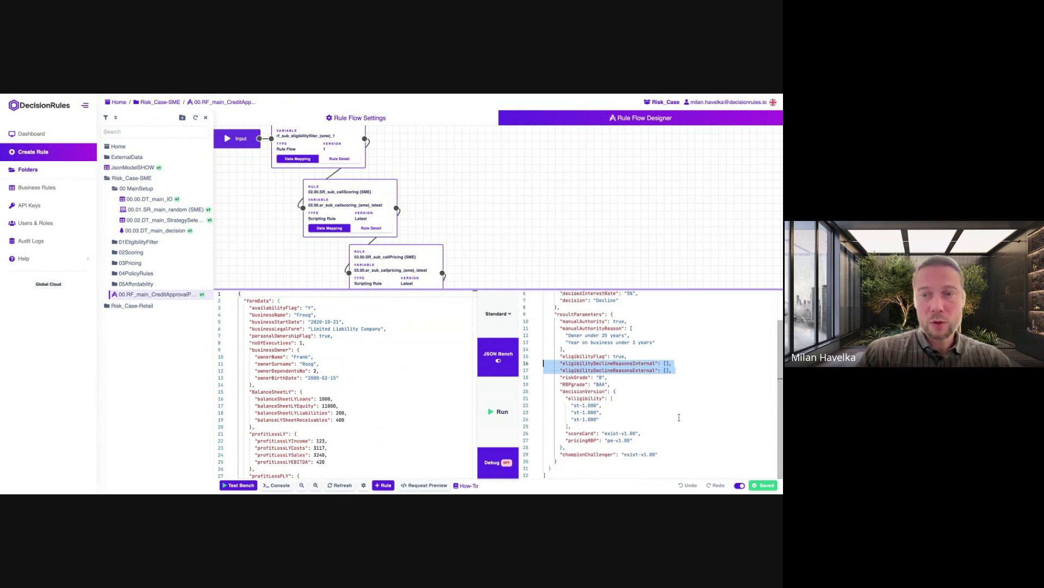
drag(615, 420, 571, 405)
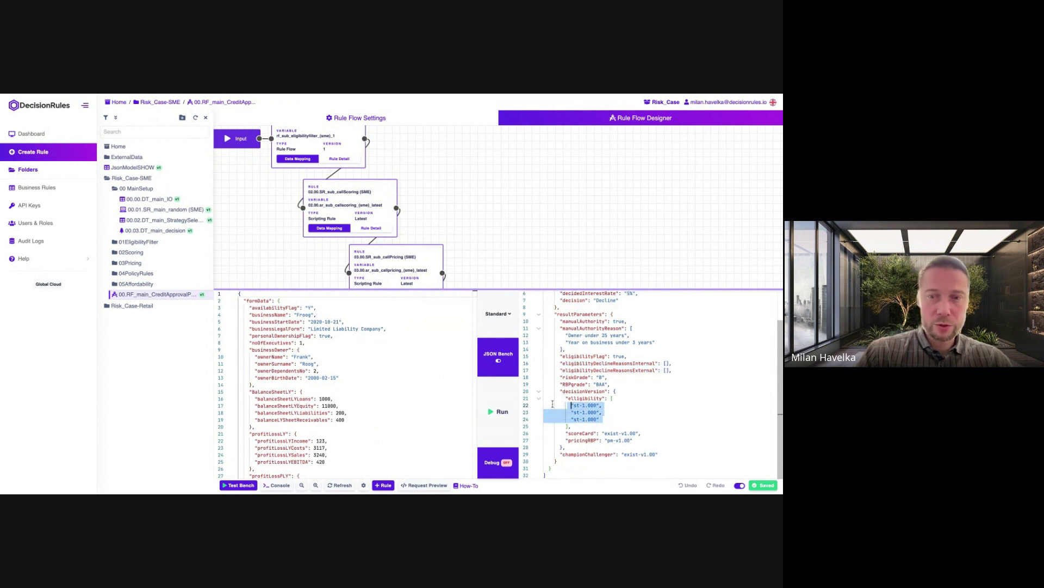
Check the pricingRBP version under decisionVersion and the championChallenger entry in the main flow's output.
click(548, 406)
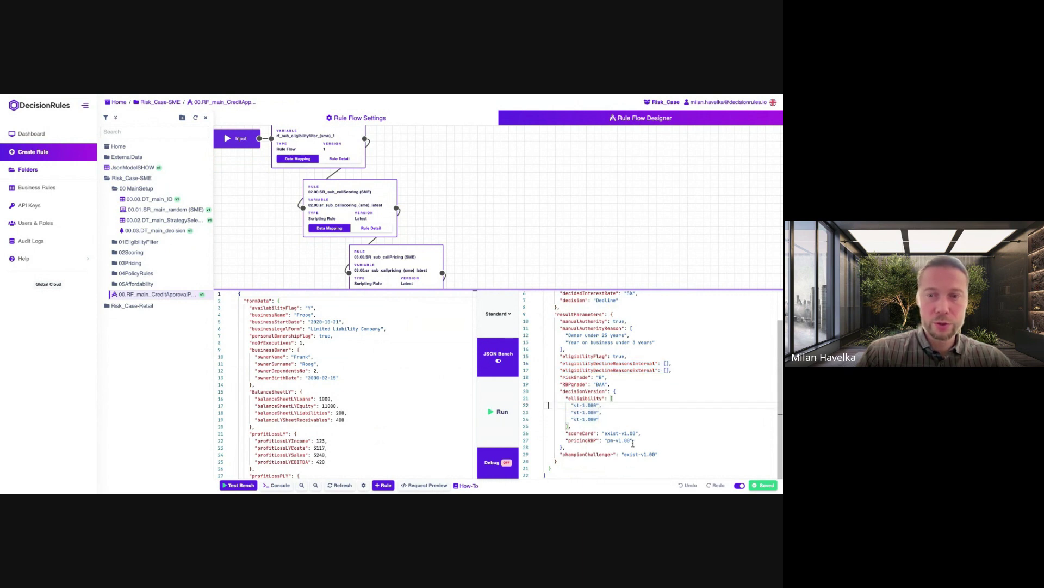
drag(640, 440, 575, 440)
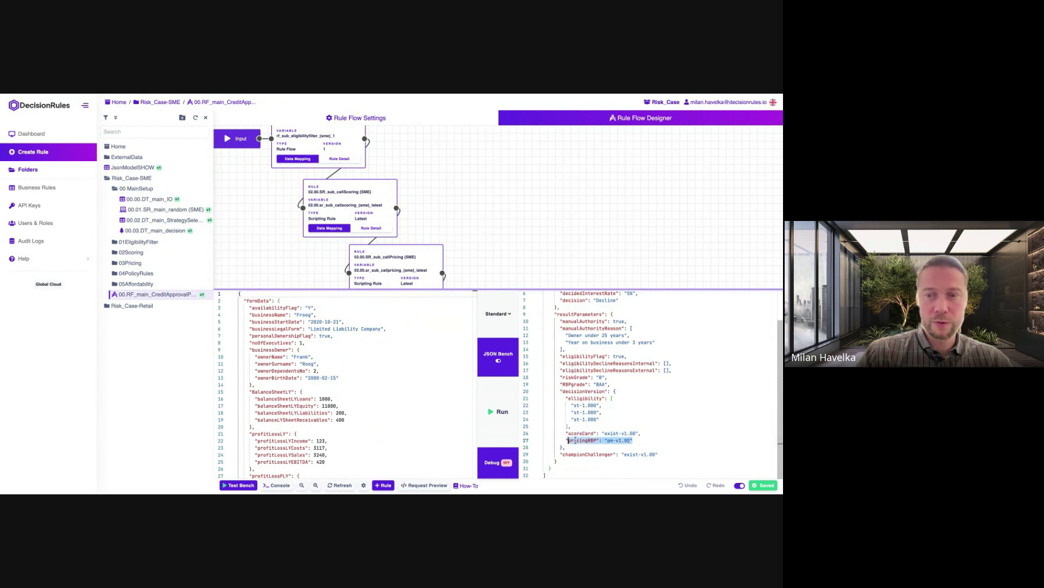
drag(667, 455, 544, 447)
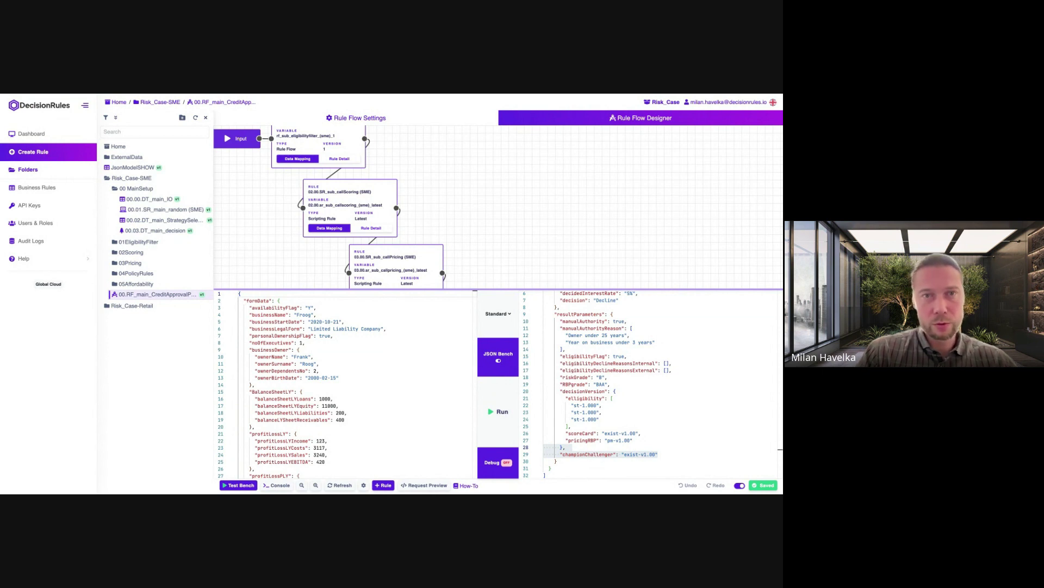
Replace the whole Test Bench input with the copied JSON request whose businessStartDate is 2011-10-21, and run the main flow.
click(316, 341)
key(ctrl+a)
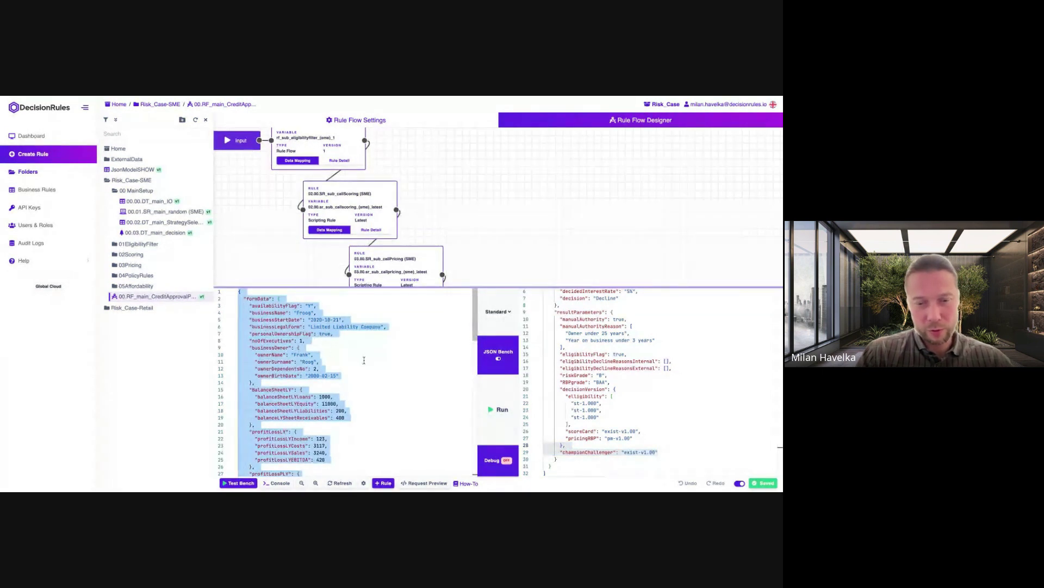
key(ctrl+v)
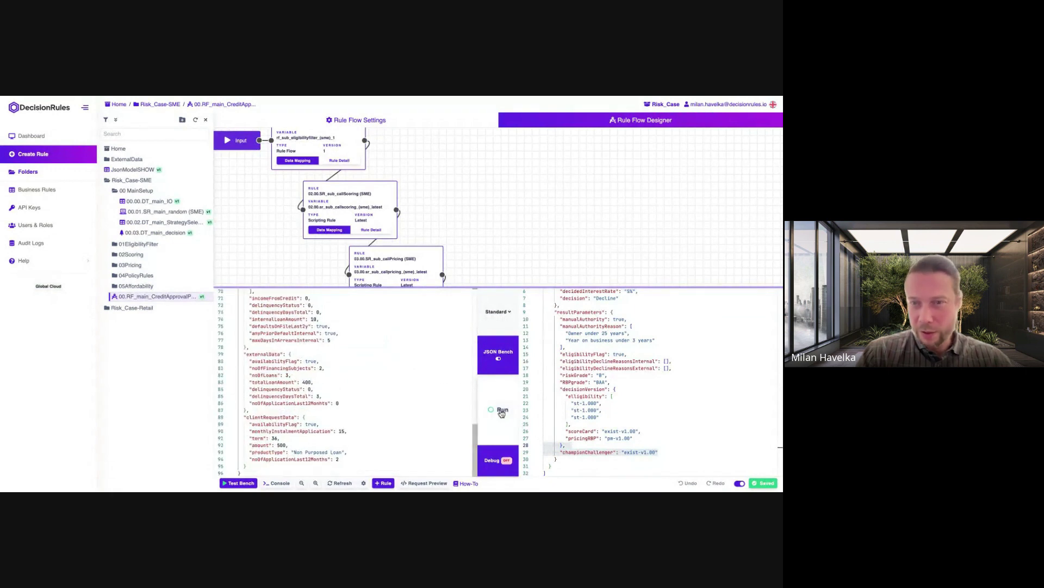
click(497, 405)
Review the new application's form data and examine the decided amount, term, interest rate and decision under requestResult.
scroll(560, 320, up, 1)
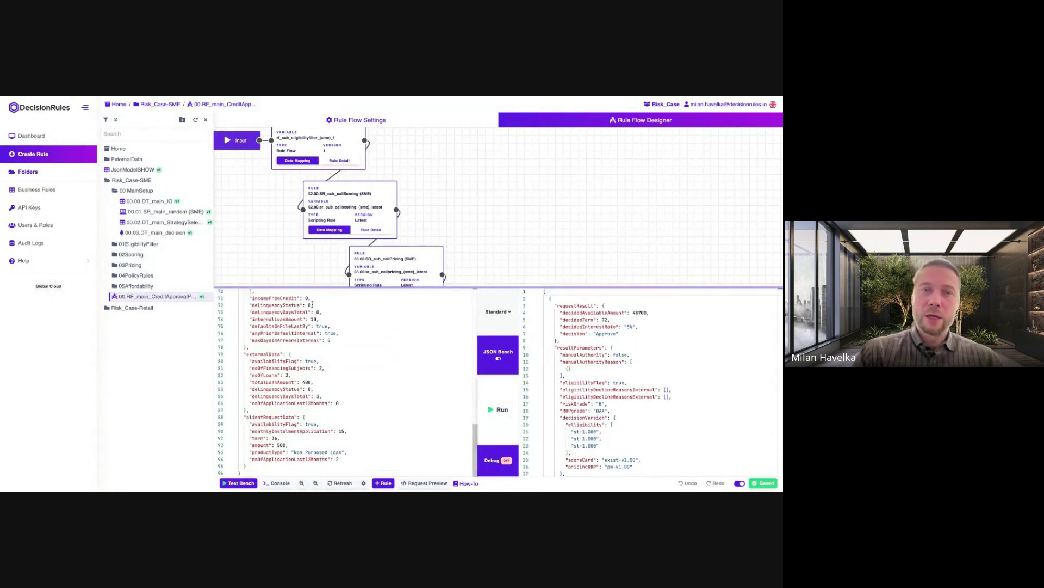
scroll(470, 433, up, 15)
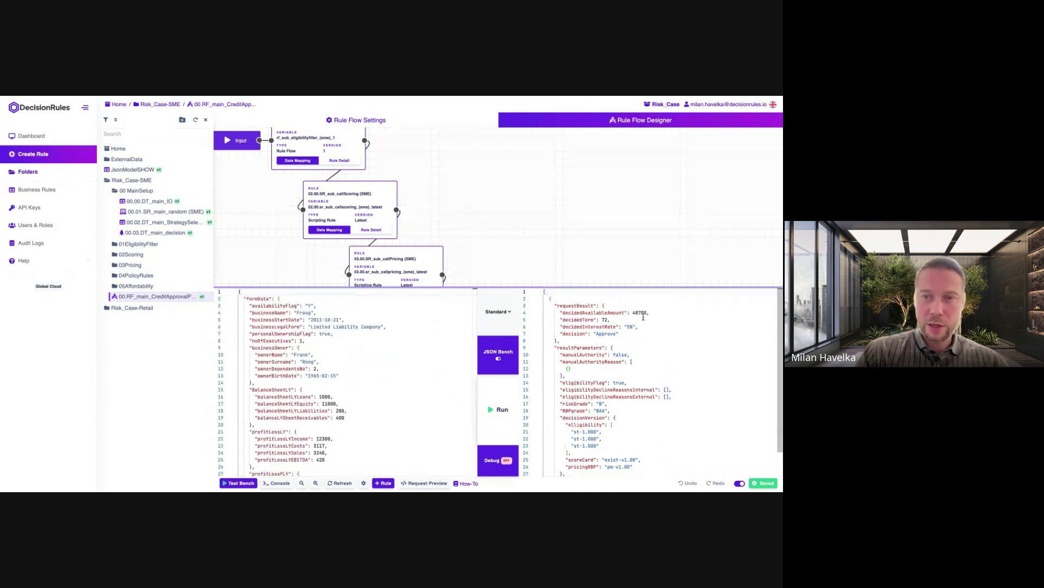
drag(632, 313, 647, 313)
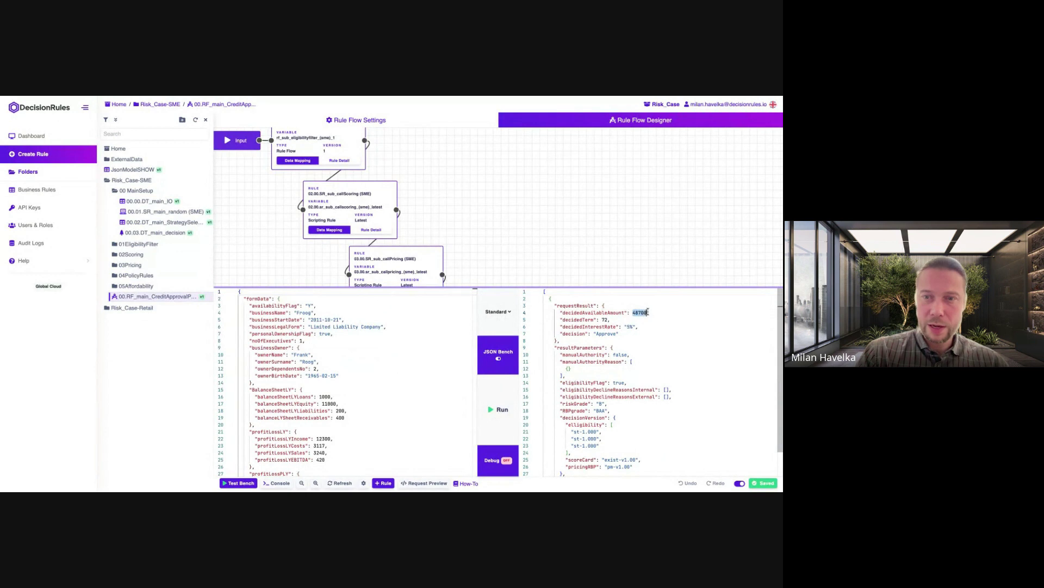
click(605, 320)
double_click(605, 320)
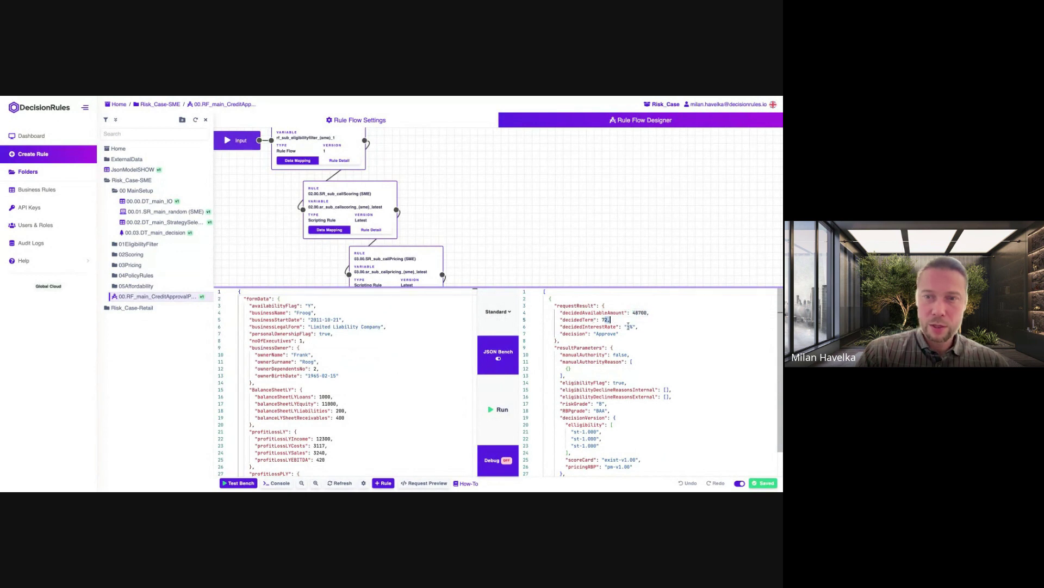
drag(626, 334, 543, 306)
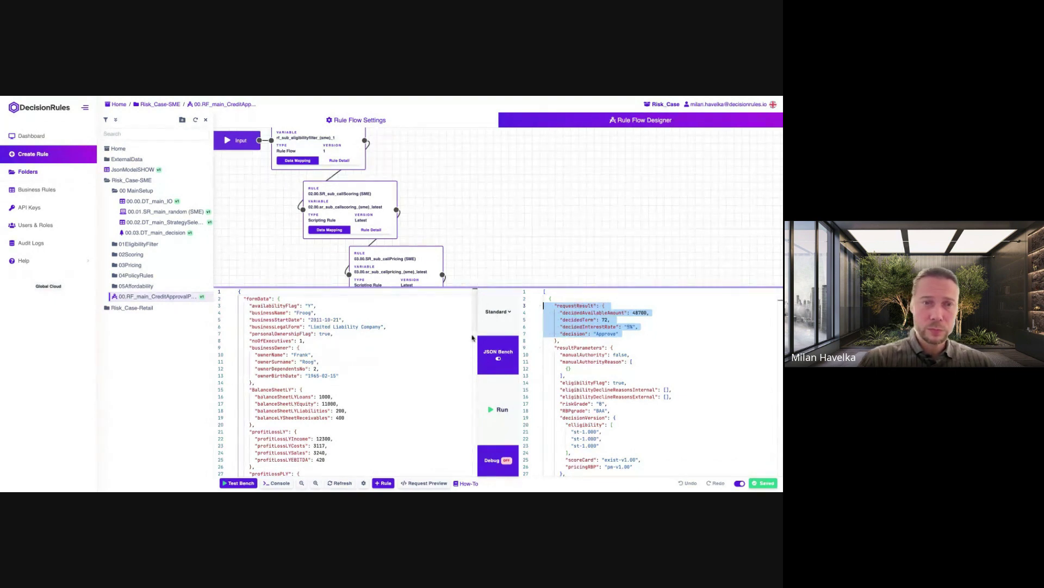
click(166, 97)
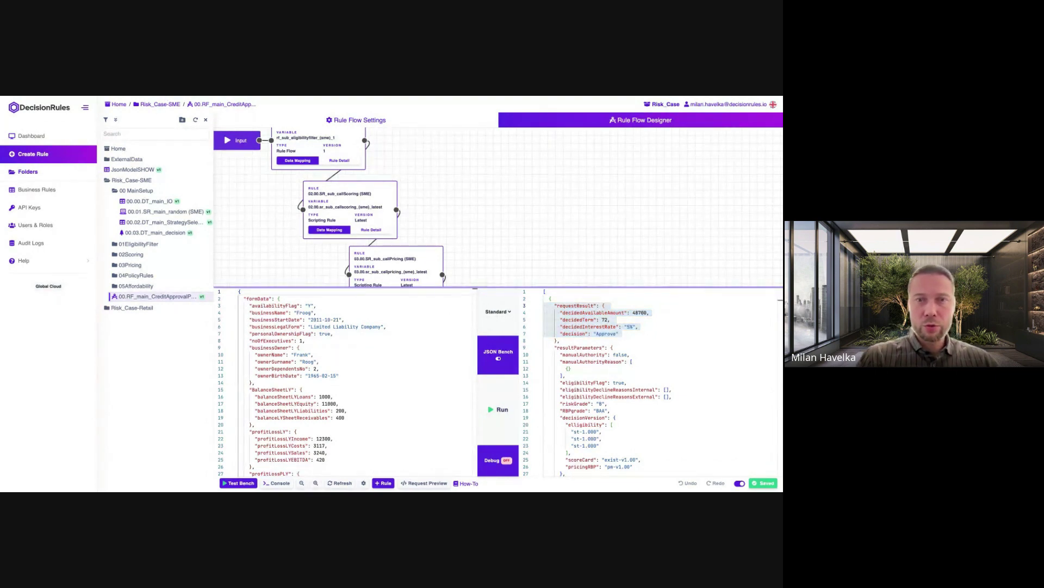